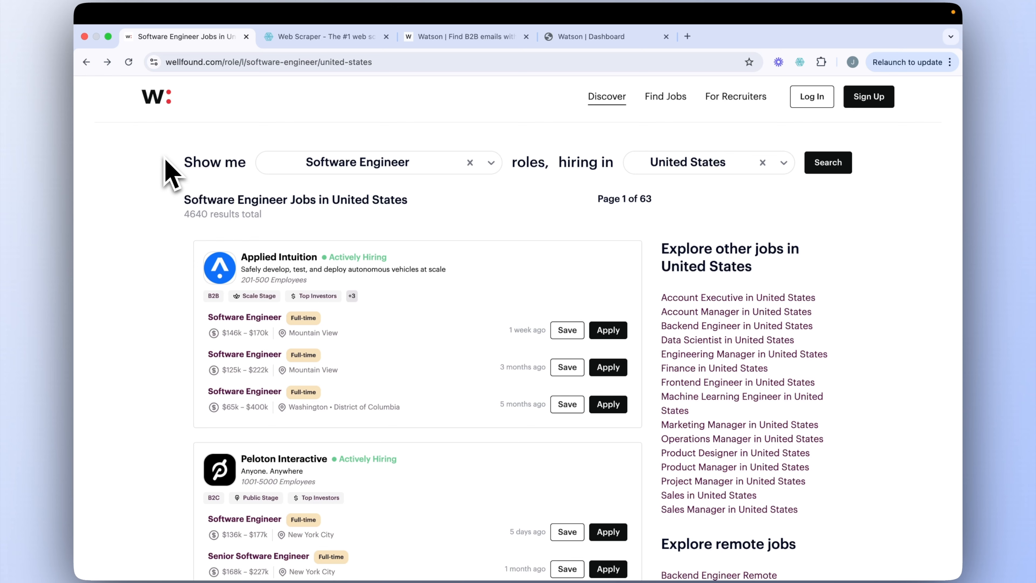
# Look through the Wellfound software engineer listings and Applied Intuition's company profile, dismissing the sign-in prompt, and return to the listings
pyautogui.scroll(-10, 192, 269)
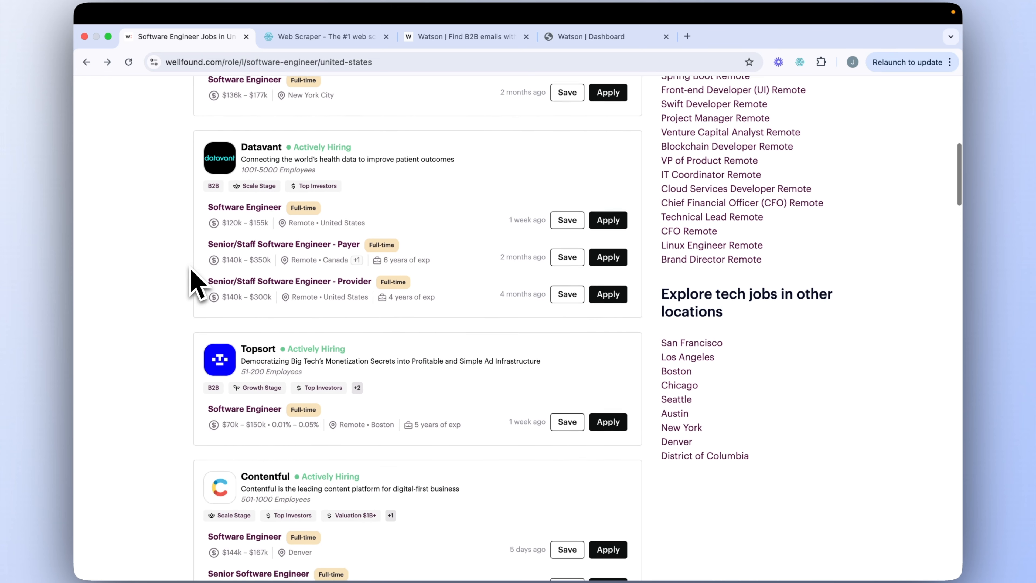
pyautogui.scroll(15, 191, 281)
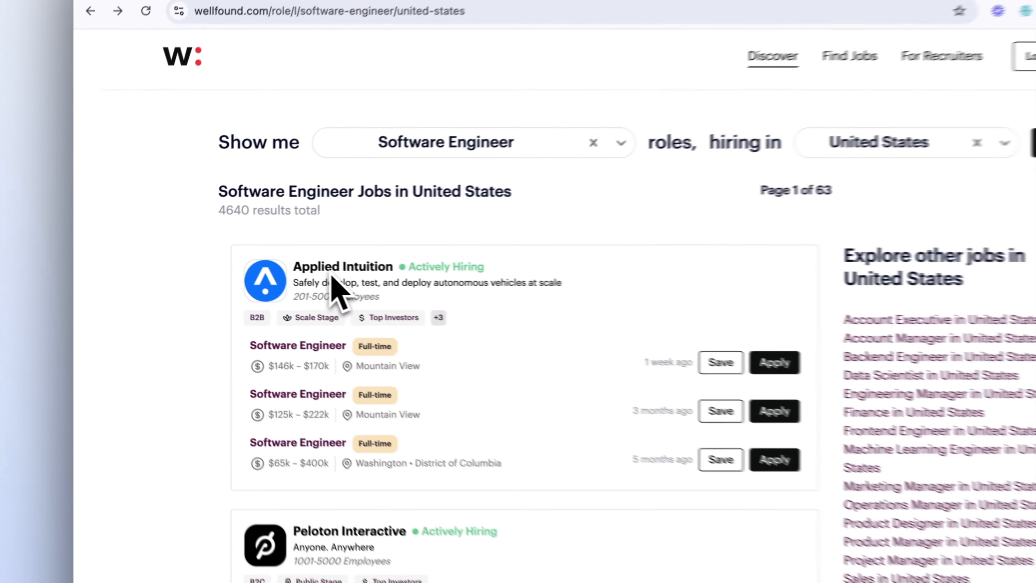
pyautogui.click(271, 264)
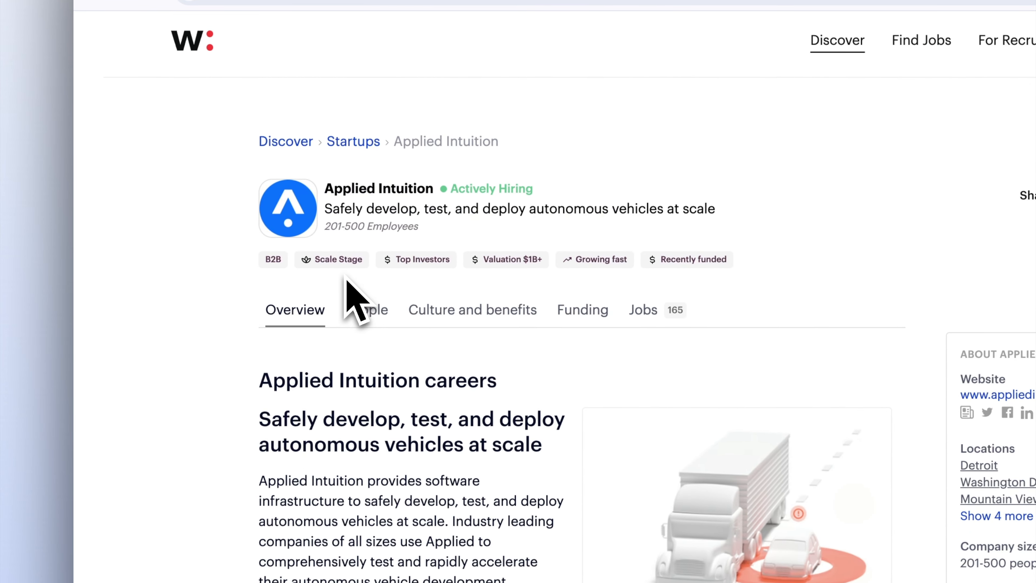
pyautogui.scroll(-10, 355, 300)
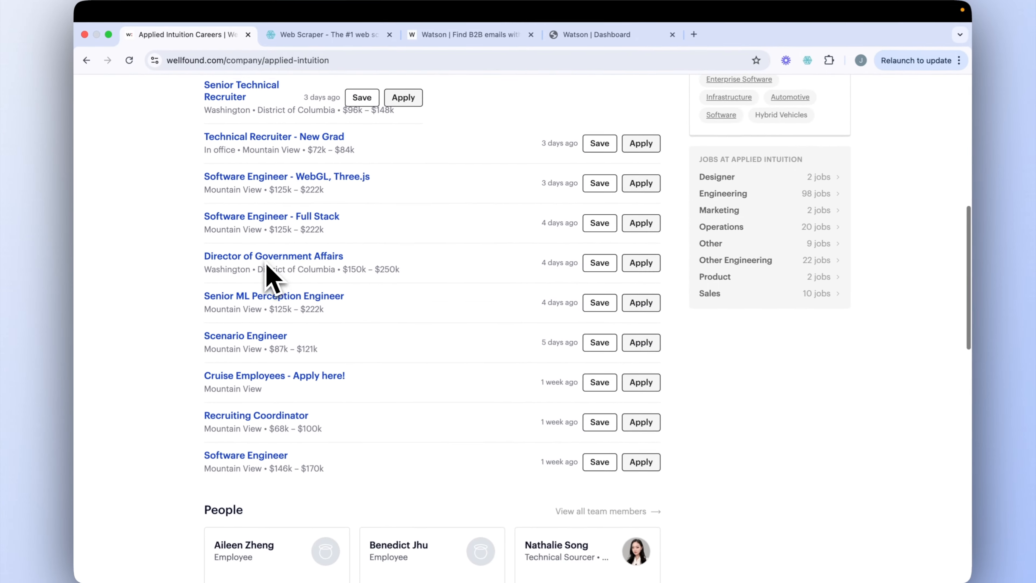
pyautogui.scroll(-5, 267, 269)
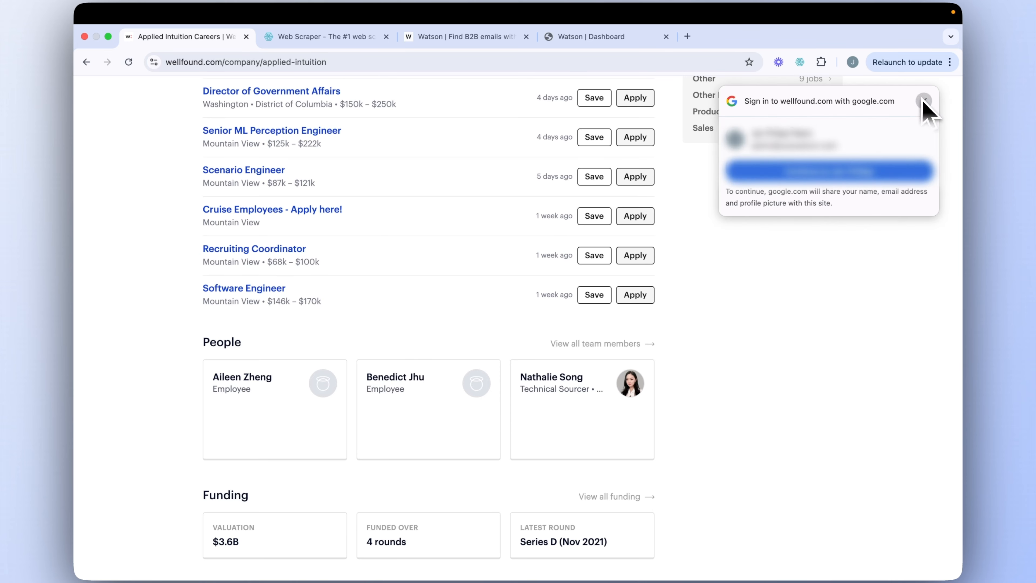
pyautogui.click(923, 101)
pyautogui.scroll(15, 480, 234)
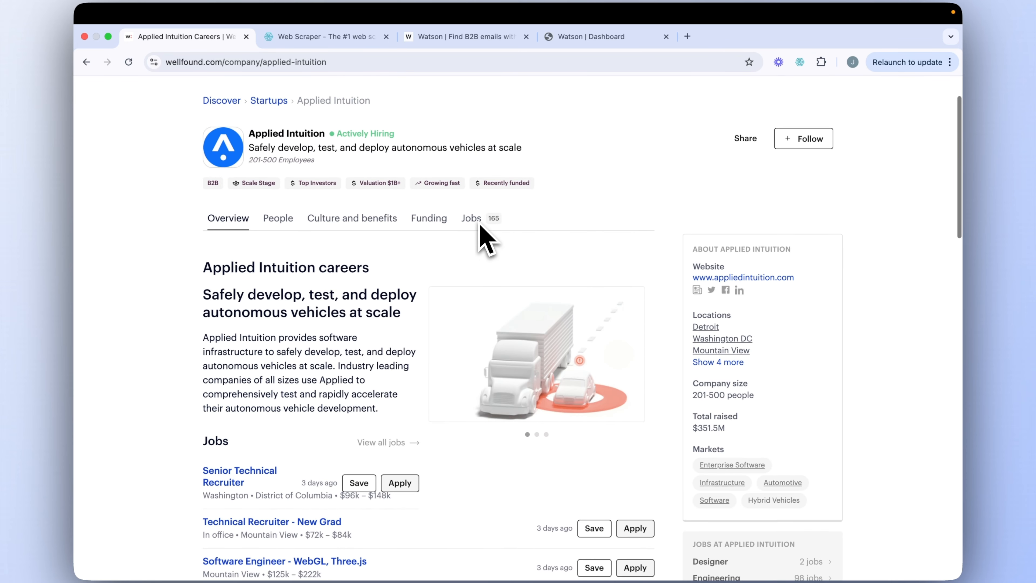
pyautogui.hscroll(-5, 486, 238)
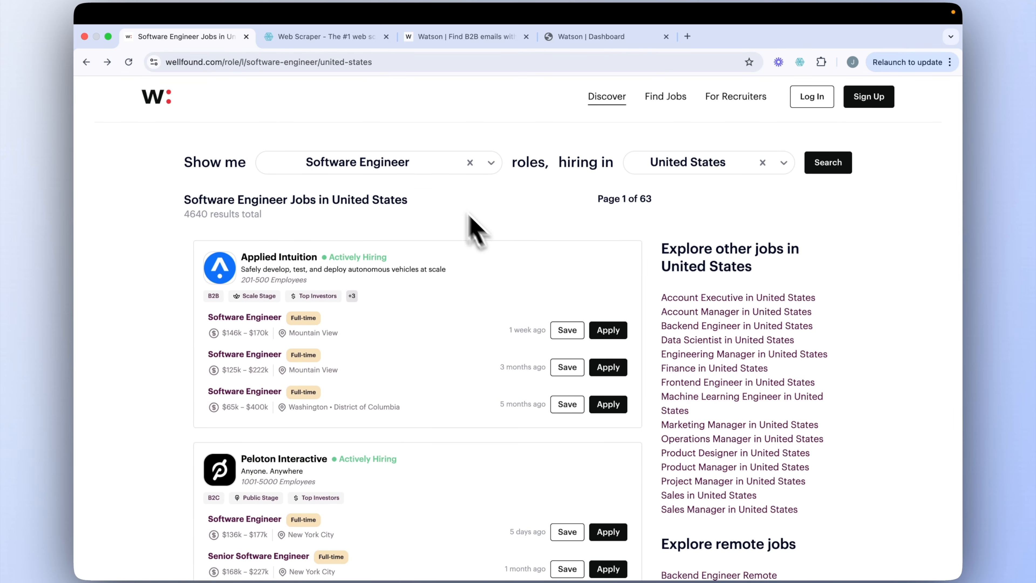
# View the Web Scraper site and its Chrome Web Store extension page, close the store page and return to the Wellfound listings
pyautogui.click(331, 44)
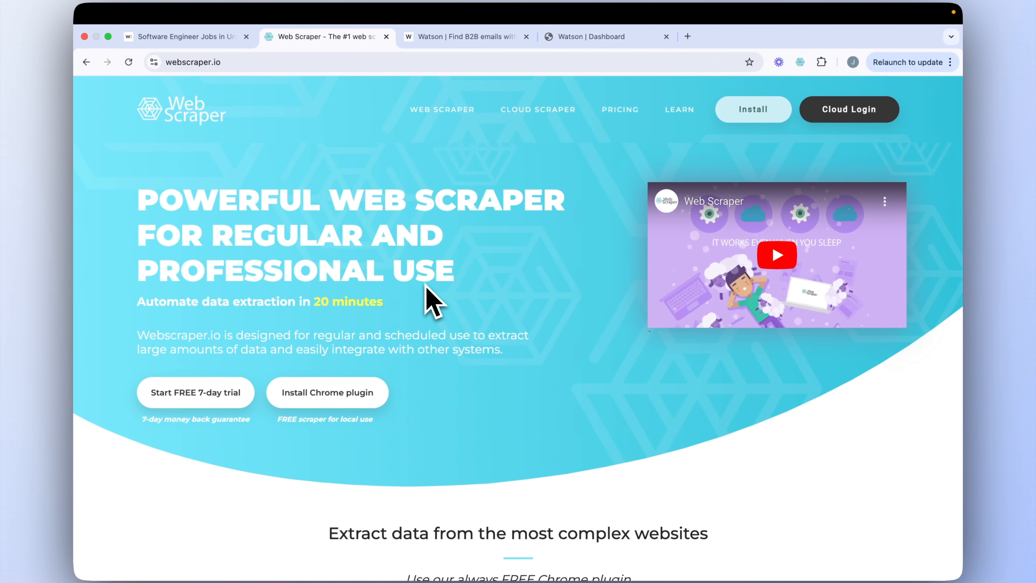
pyautogui.scroll(-5, 427, 286)
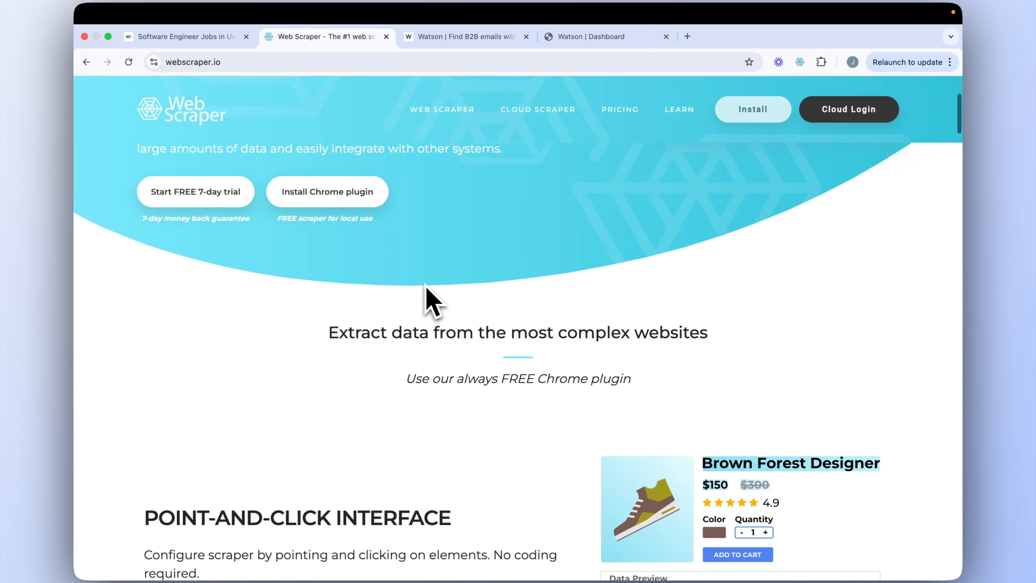
pyautogui.scroll(7, 425, 285)
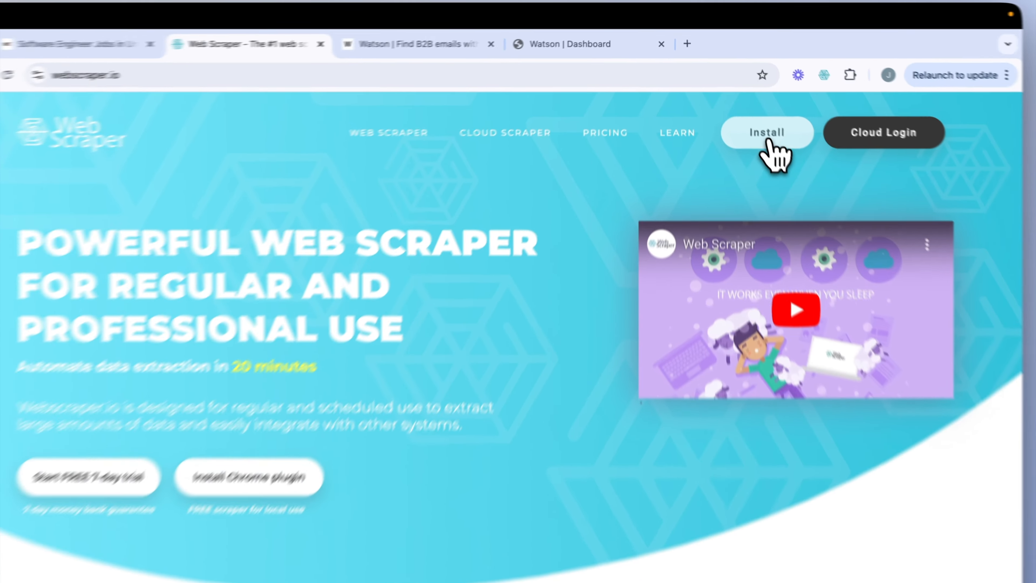
pyautogui.click(749, 114)
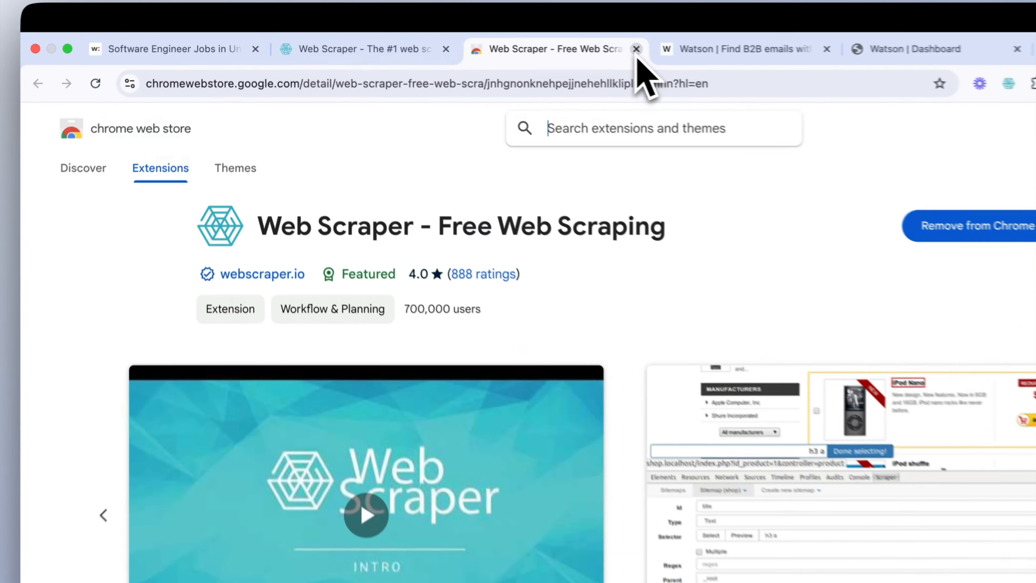
pyautogui.click(526, 36)
pyautogui.click(191, 37)
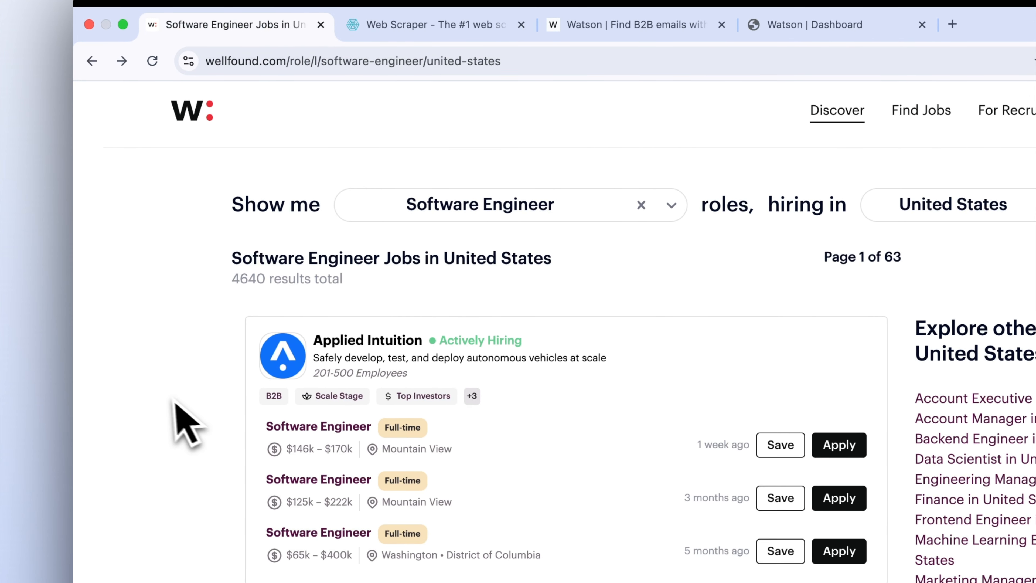
# Open the developer tools on the Wellfound listings page and show the Web Scraper extension
pyautogui.rightClick(164, 393)
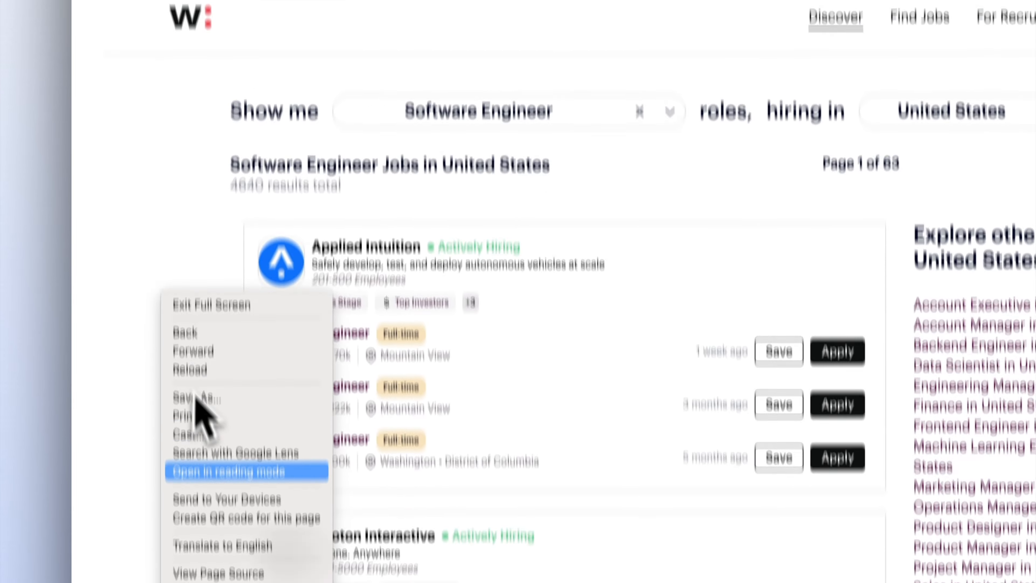
pyautogui.click(240, 488)
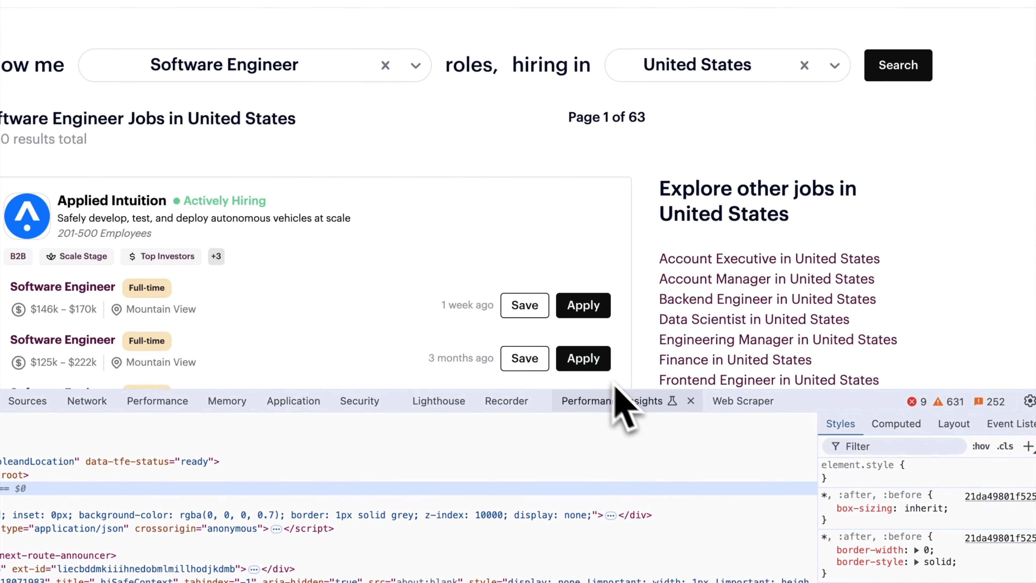
pyautogui.click(763, 409)
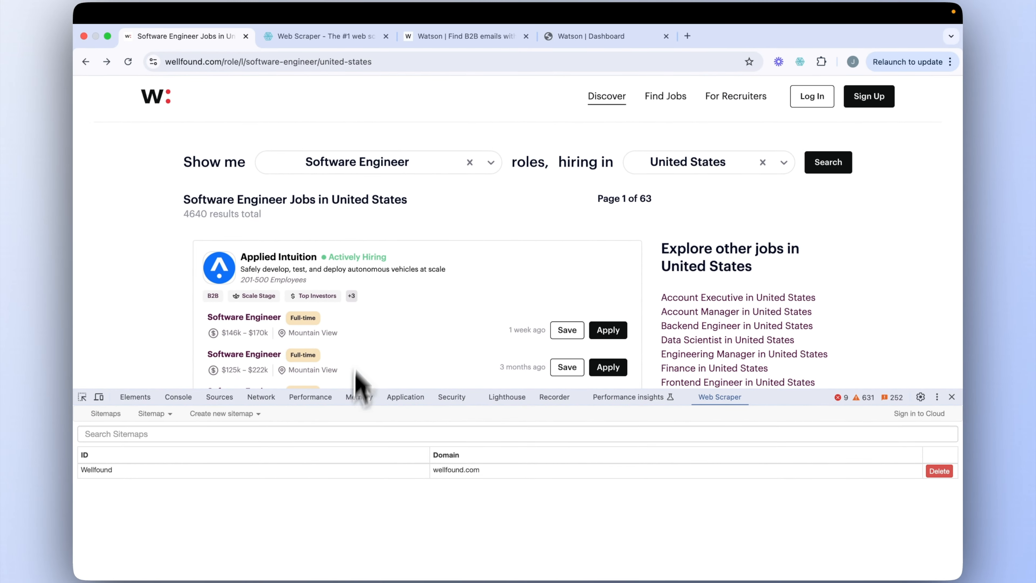
# Start a new Web Scraper sitemap and name it scrapewellfound
pyautogui.scroll(-10, 358, 331)
pyautogui.scroll(-15, 359, 334)
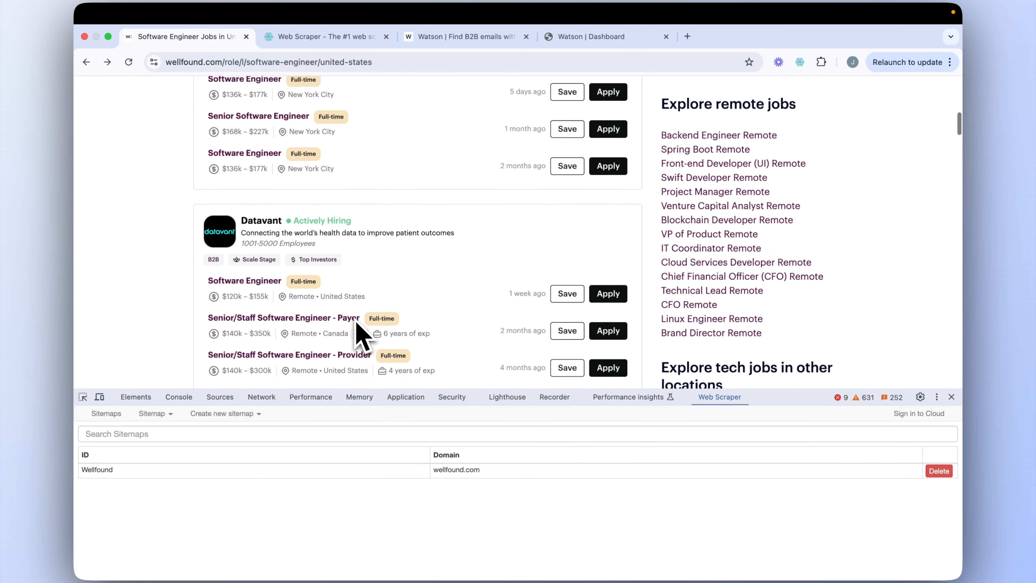
pyautogui.scroll(20, 358, 335)
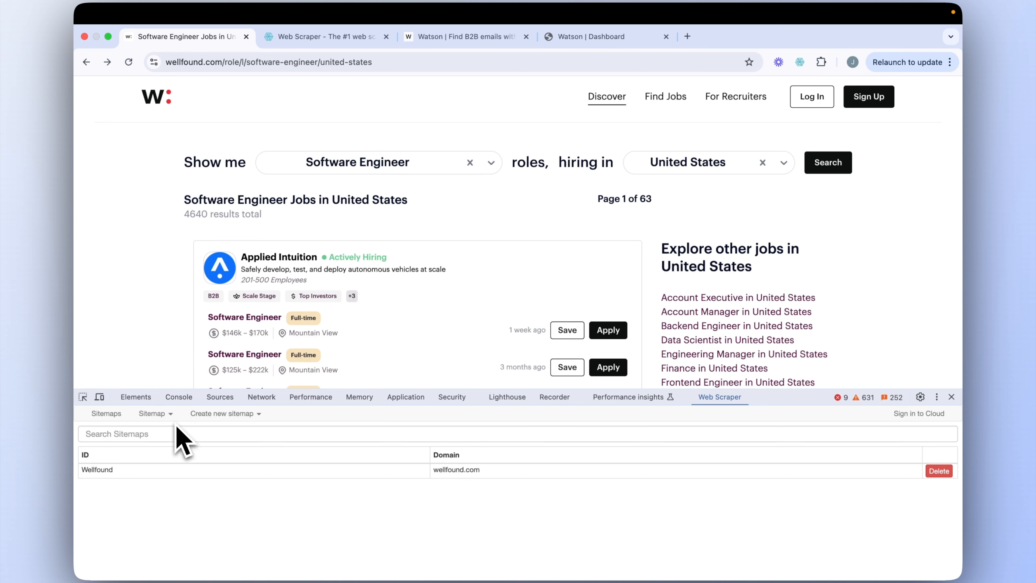
pyautogui.click(223, 413)
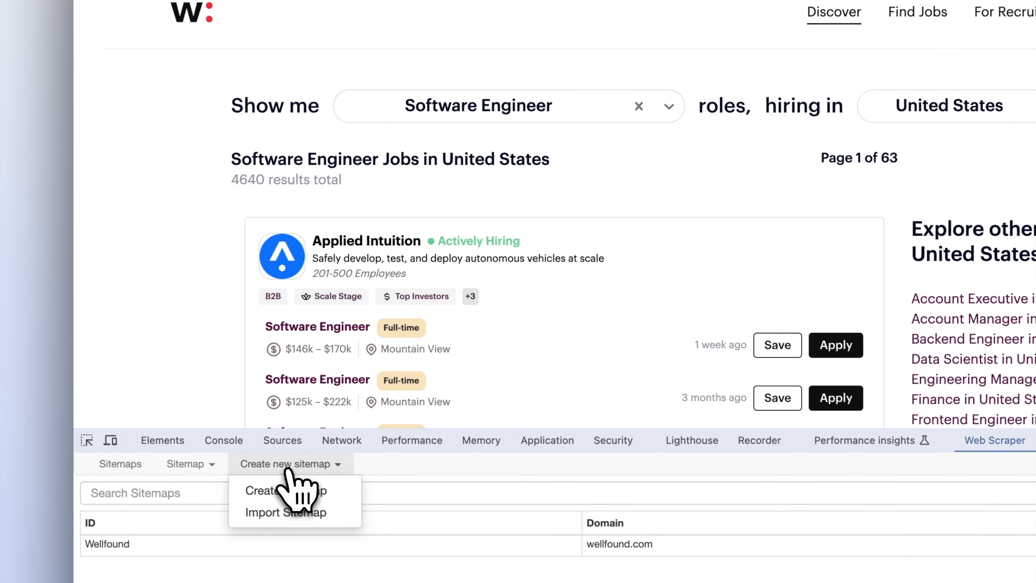
pyautogui.click(287, 492)
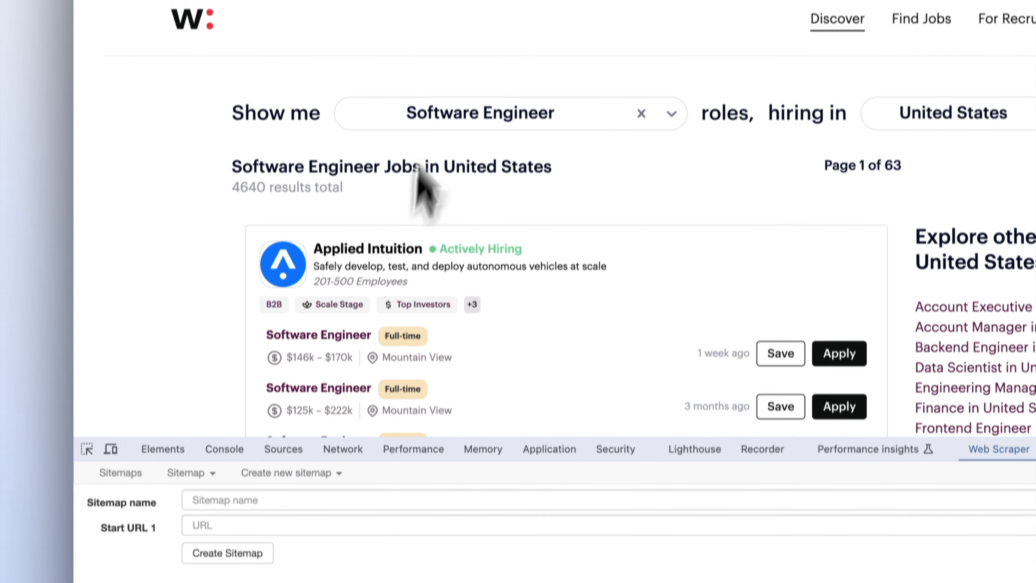
pyautogui.click(316, 500)
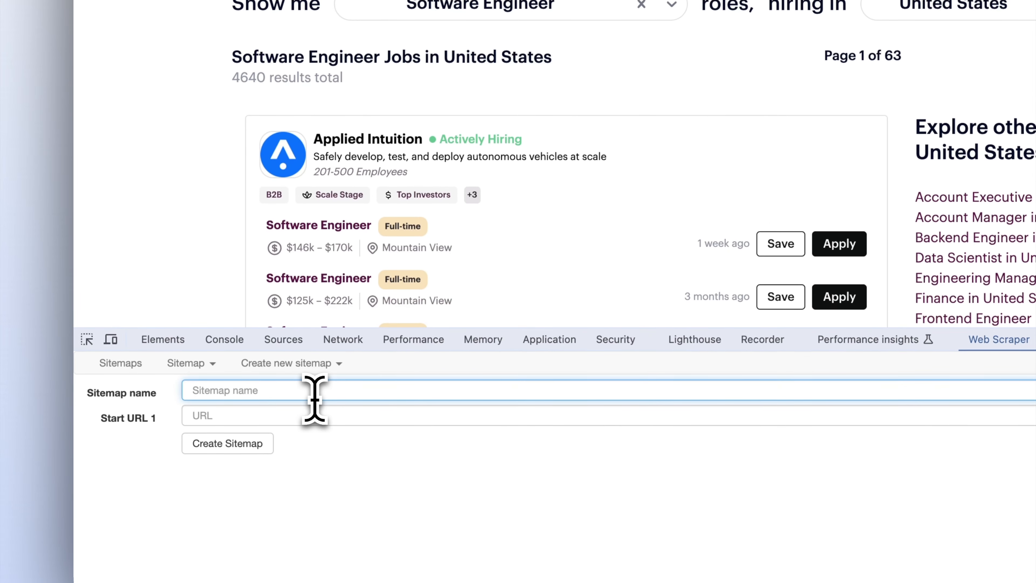
pyautogui.write('scrapewe')
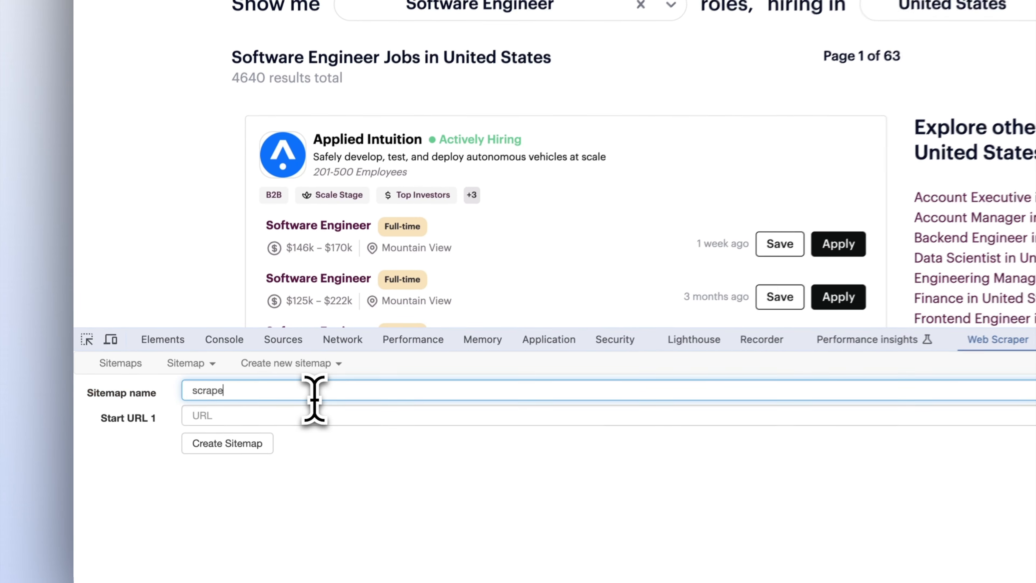
pyautogui.write('llfound')
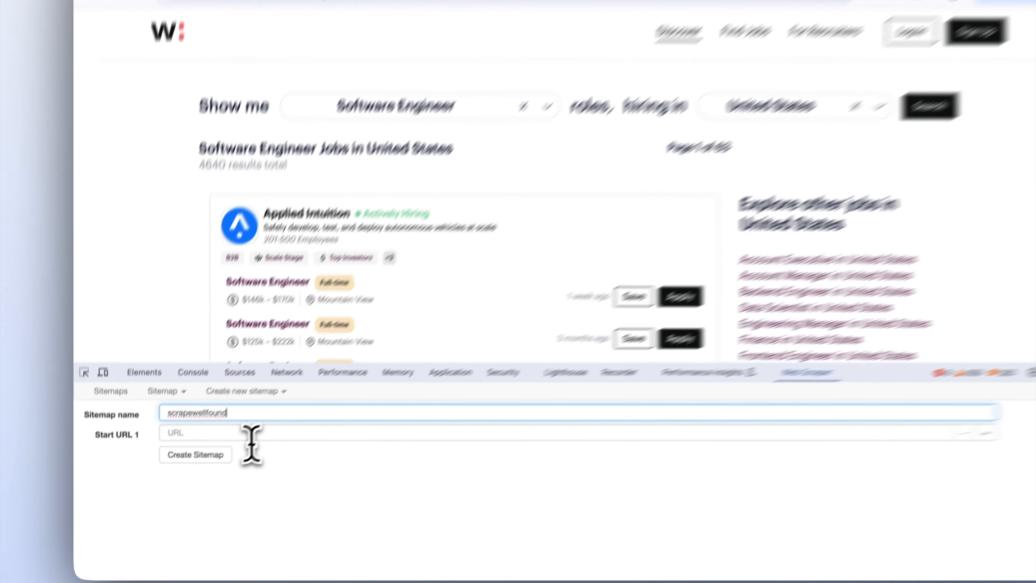
# Open page 2 of the Wellfound software engineer listings to obtain an address with a page number
pyautogui.click(222, 450)
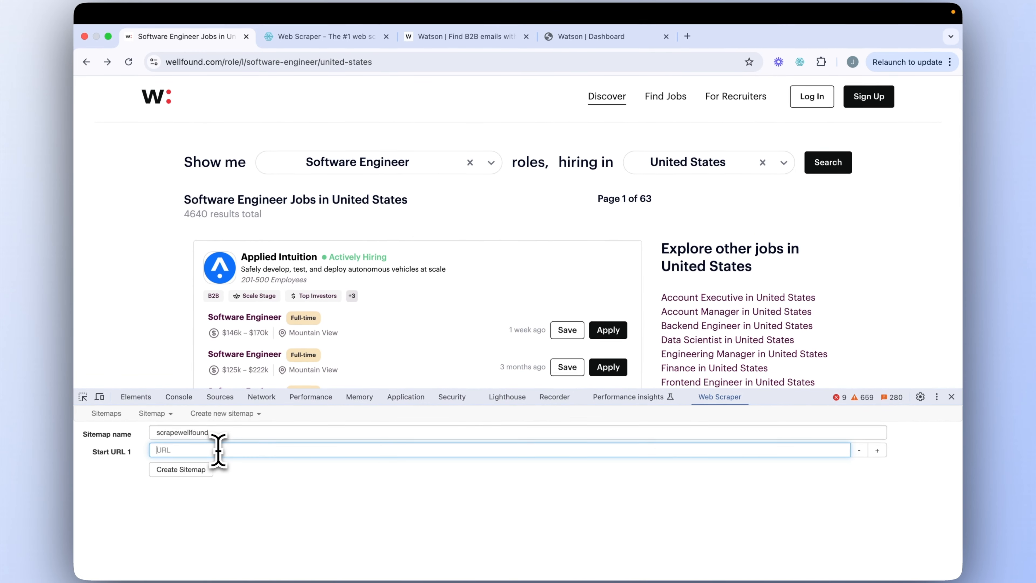
pyautogui.click(295, 65)
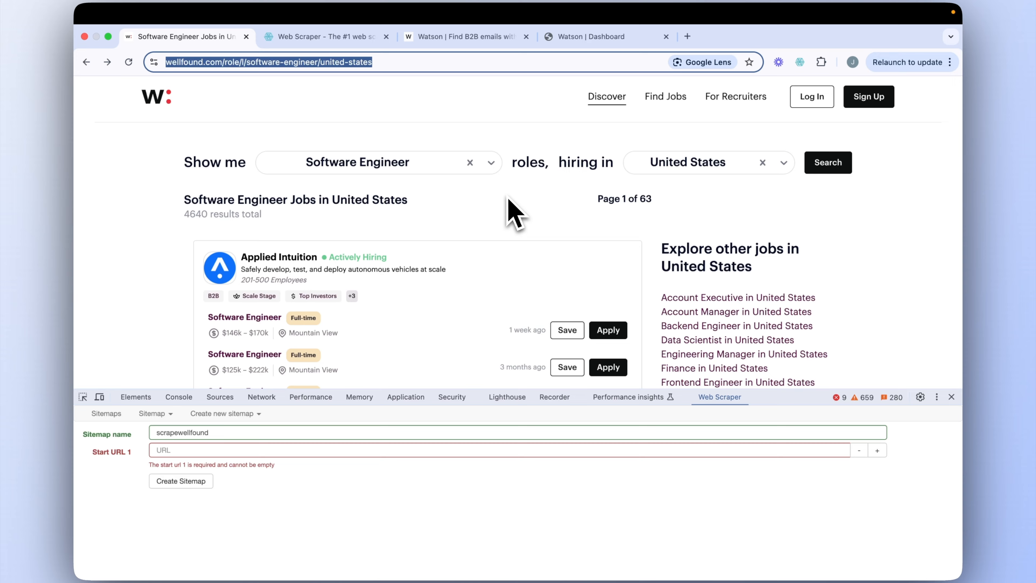
pyautogui.scroll(-20, 510, 200)
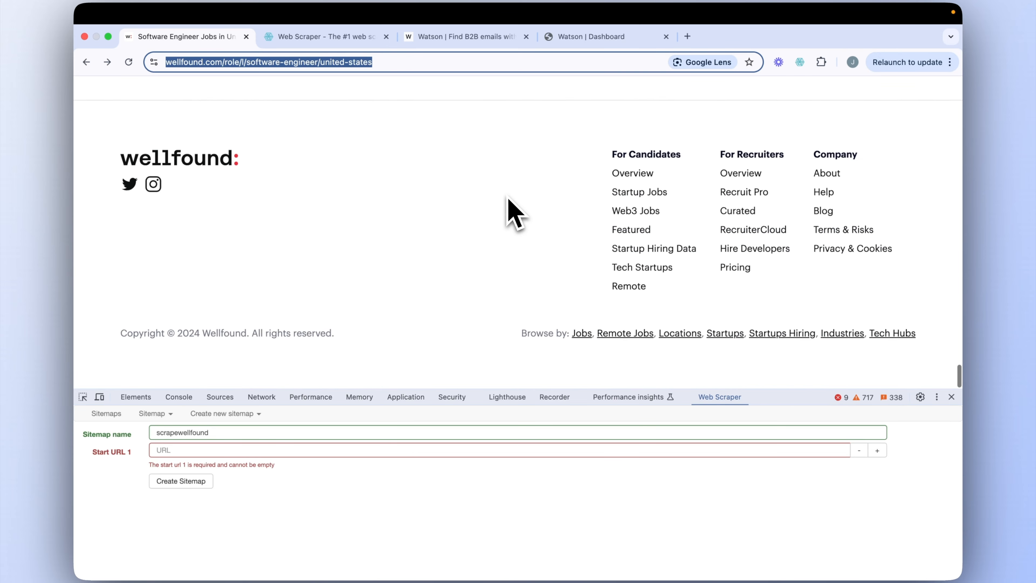
pyautogui.scroll(6, 508, 198)
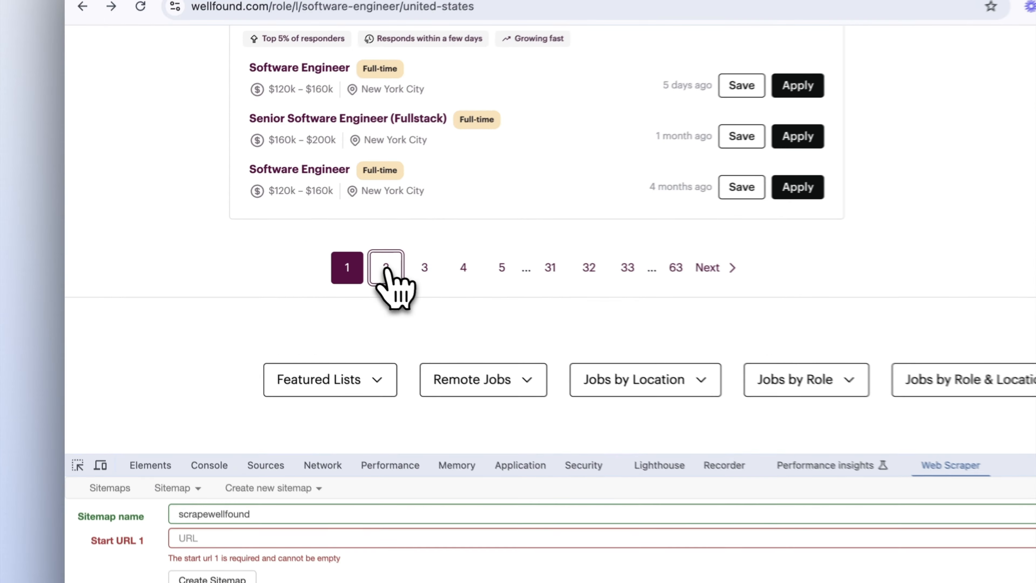
pyautogui.click(308, 253)
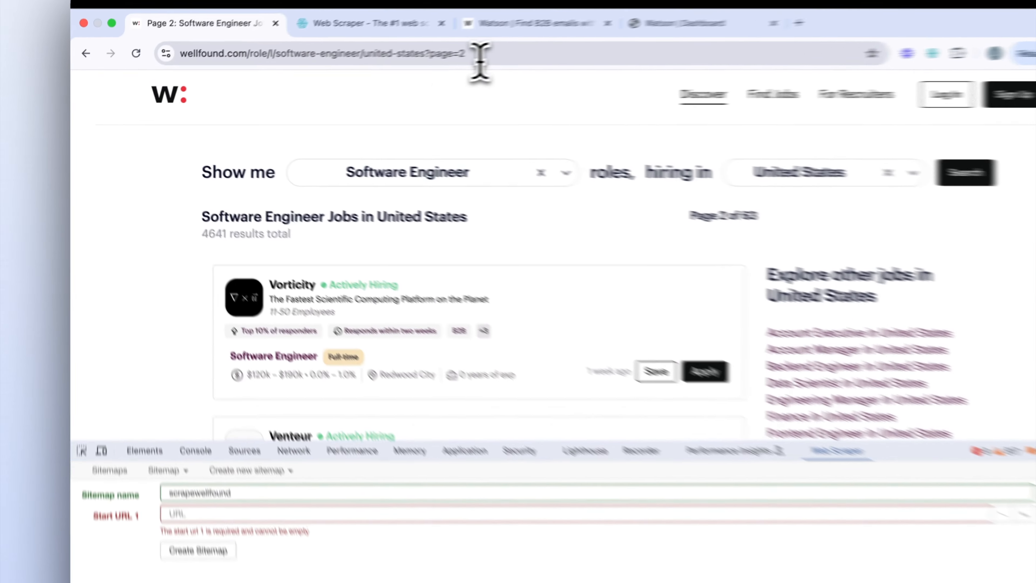
# Change the page number in the listings address to 1, load that page and copy its full URL
pyautogui.click(422, 65)
pyautogui.click(421, 65)
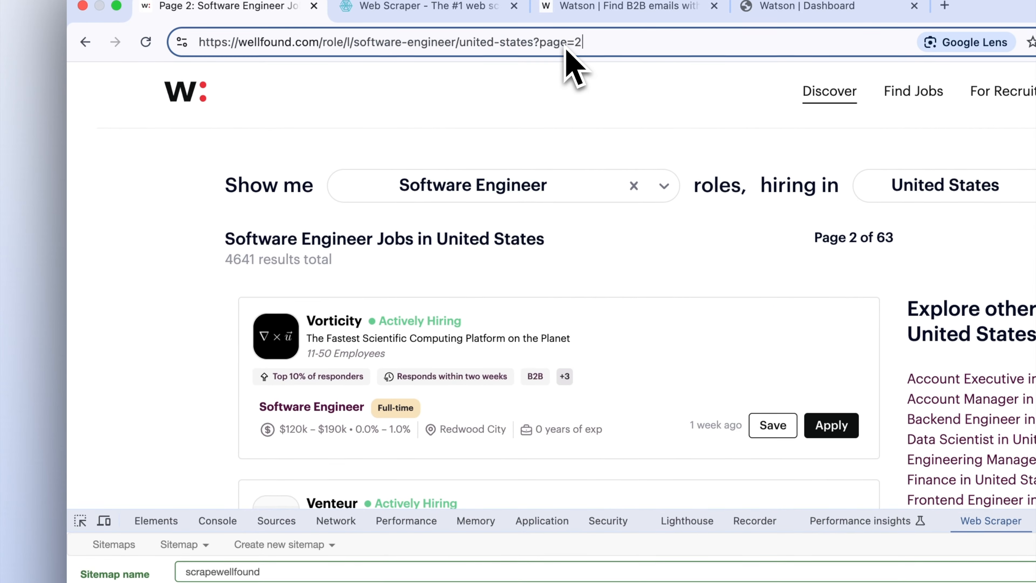
pyautogui.press('BackSpace')
pyautogui.write('1')
pyautogui.press('Return')
pyautogui.click(566, 43)
pyautogui.press('super+c')
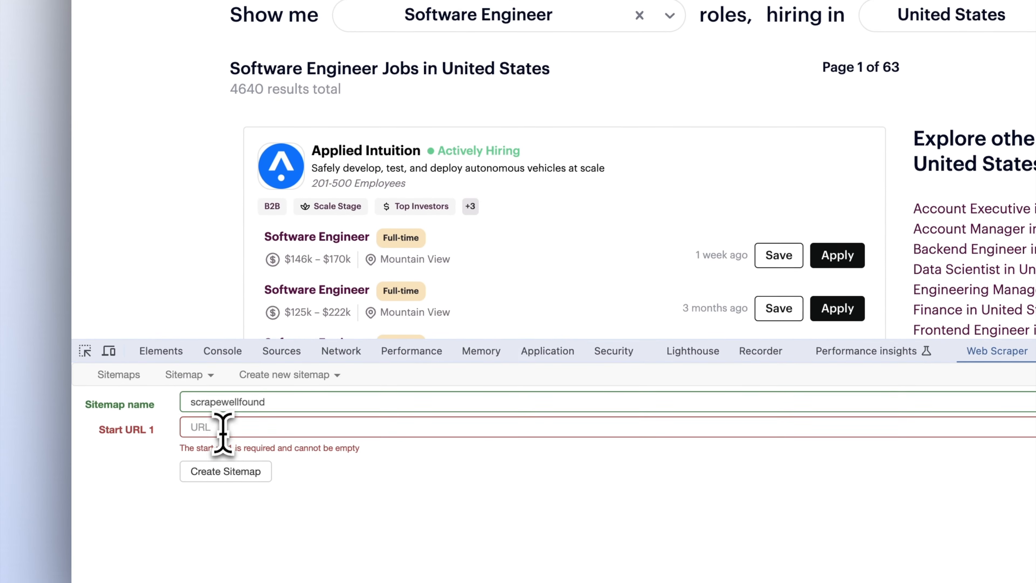
pyautogui.click(228, 426)
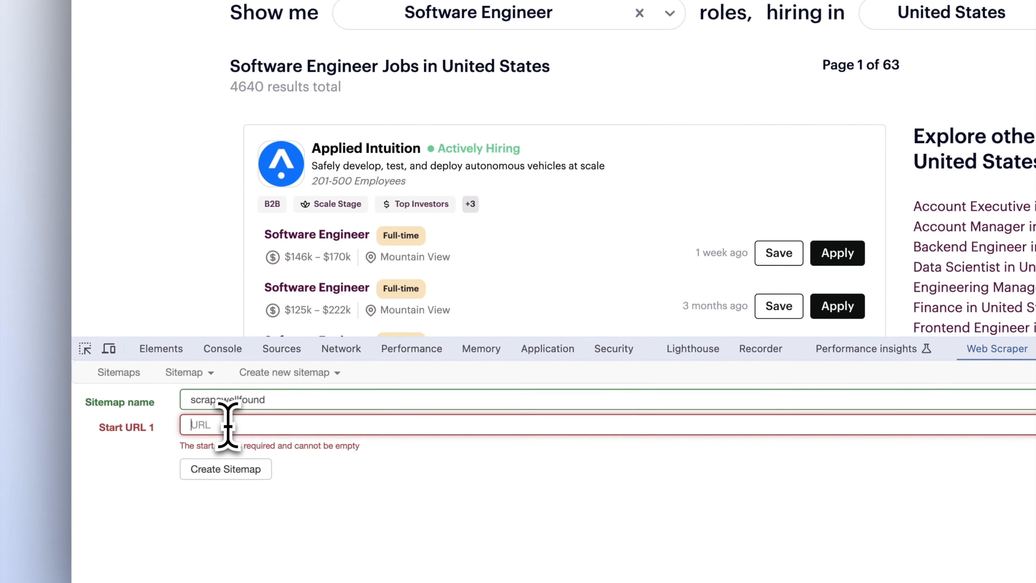
pyautogui.press('super+v')
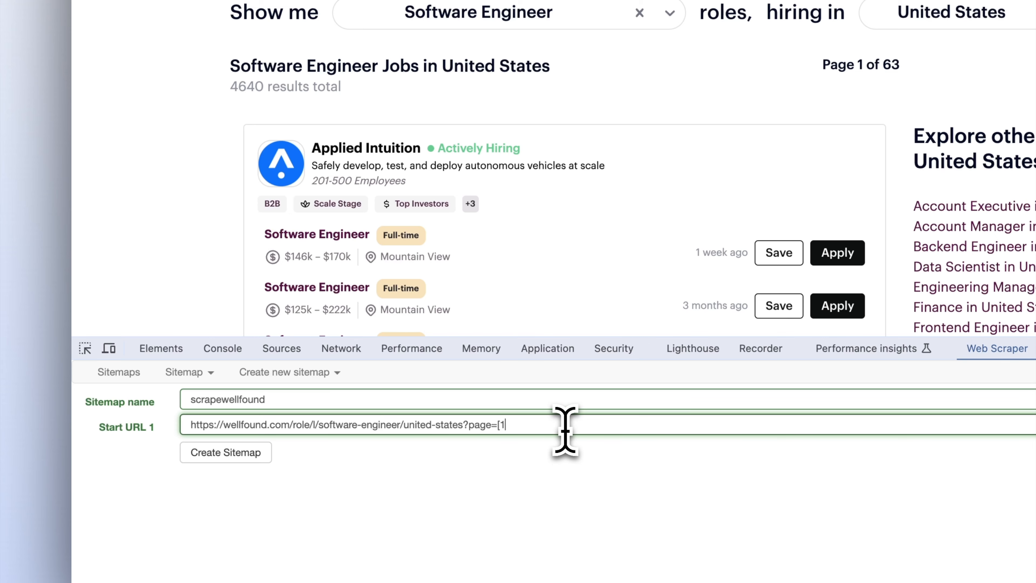
pyautogui.write('-2')
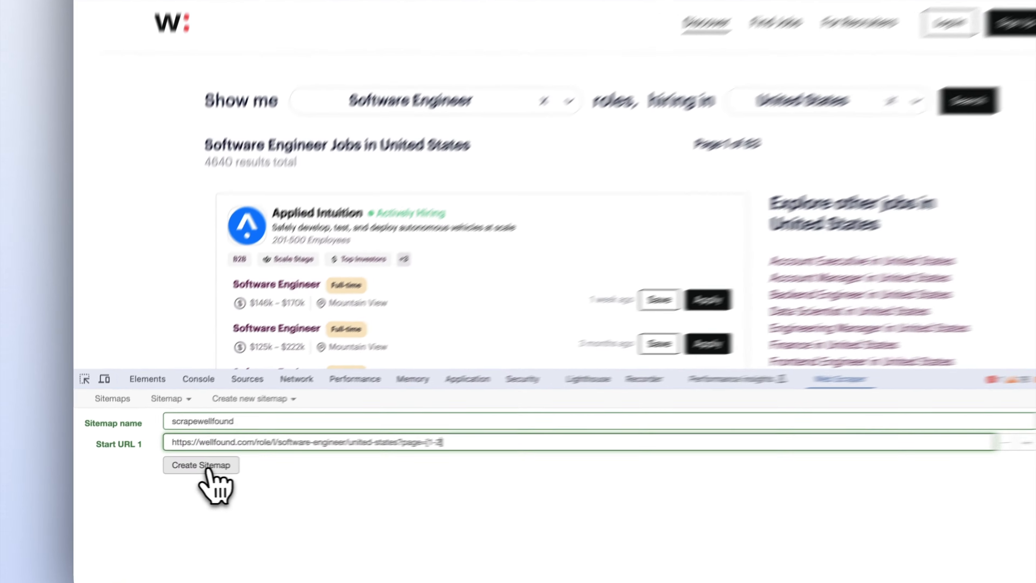
pyautogui.click(198, 477)
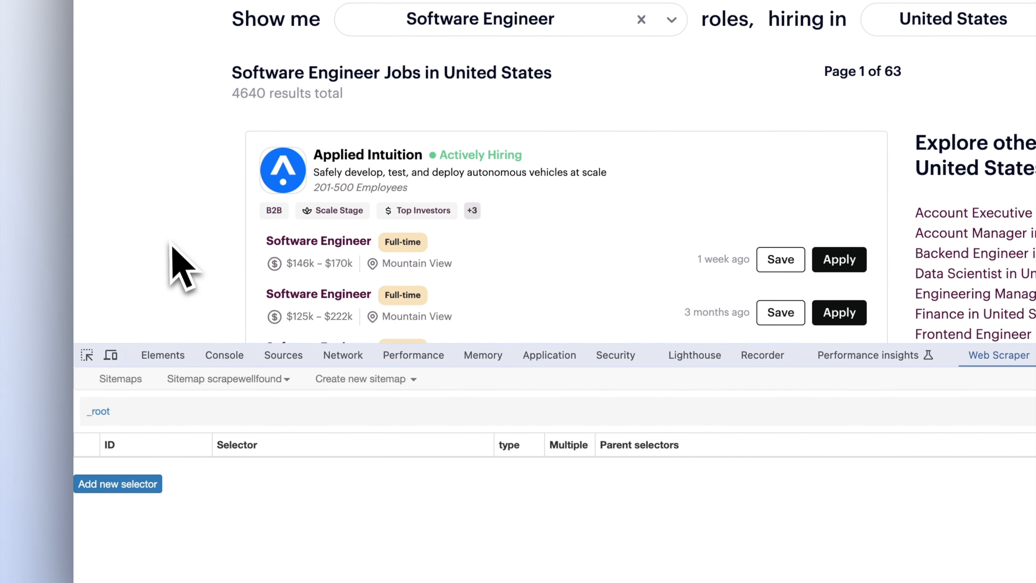
# Add a root-level selector with the ID link, set its type to Link and allow multiple matches
pyautogui.scroll(-2, 173, 266)
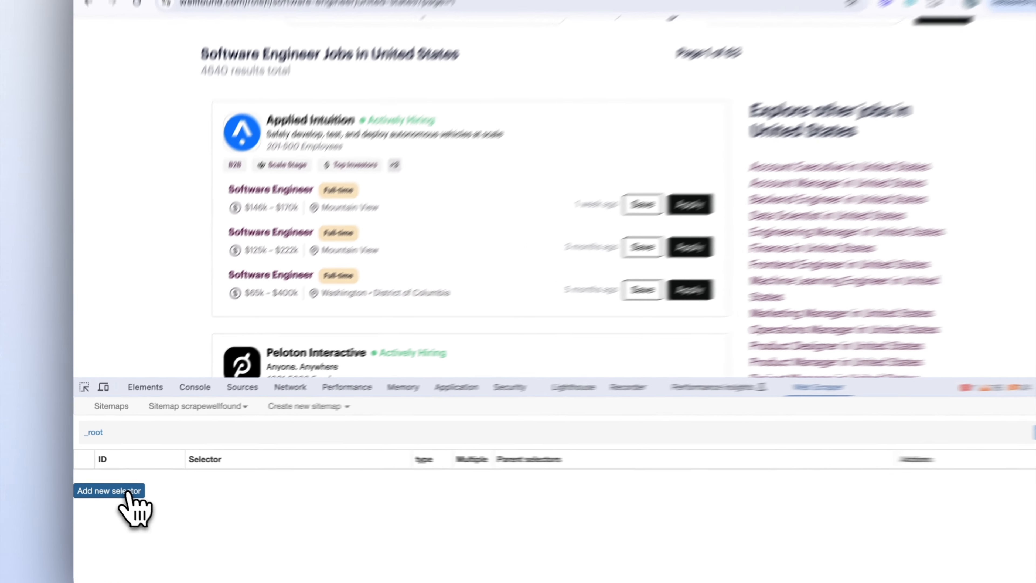
pyautogui.click(122, 487)
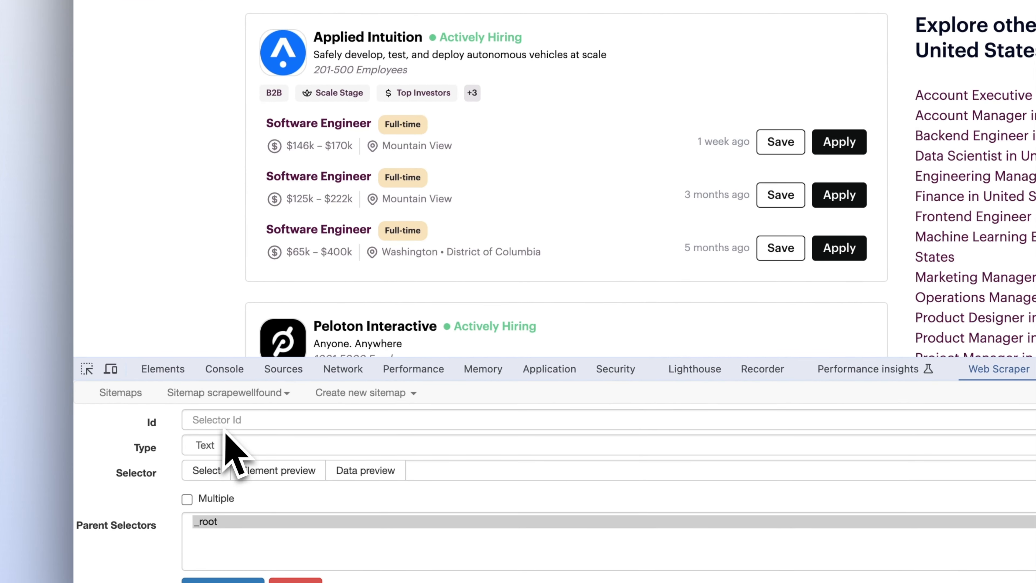
pyautogui.click(223, 444)
pyautogui.click(217, 464)
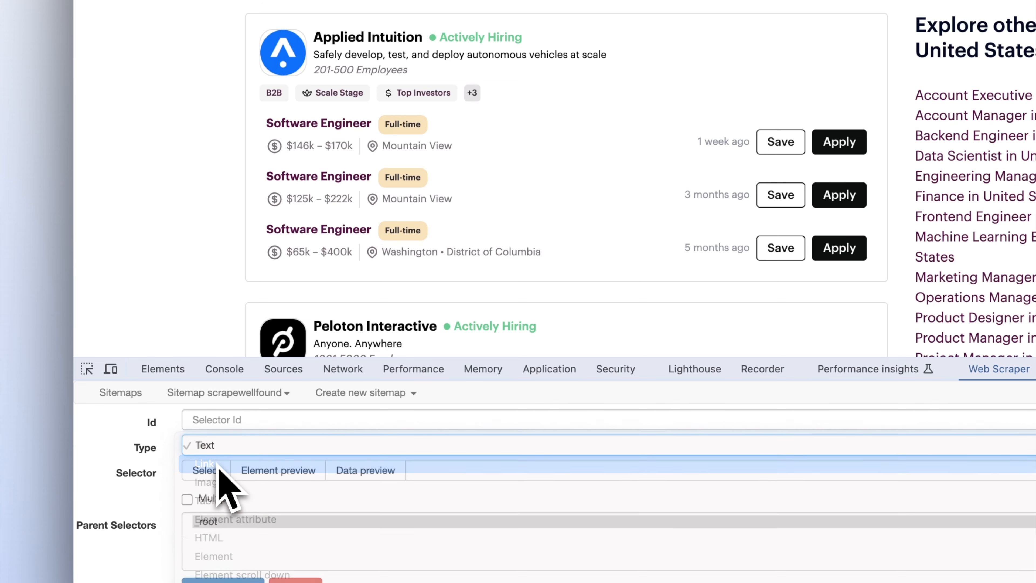
pyautogui.click(187, 500)
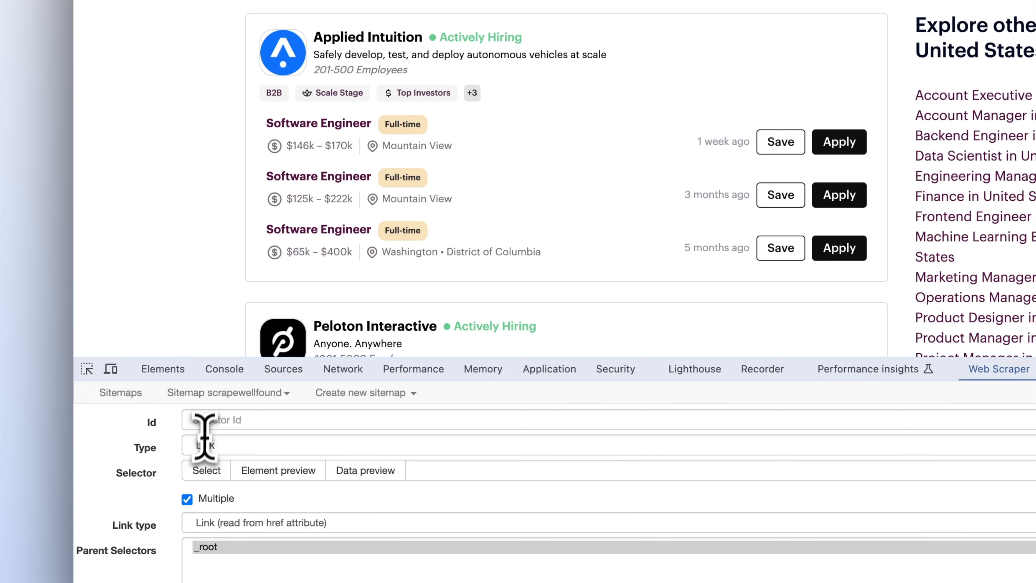
pyautogui.click(208, 421)
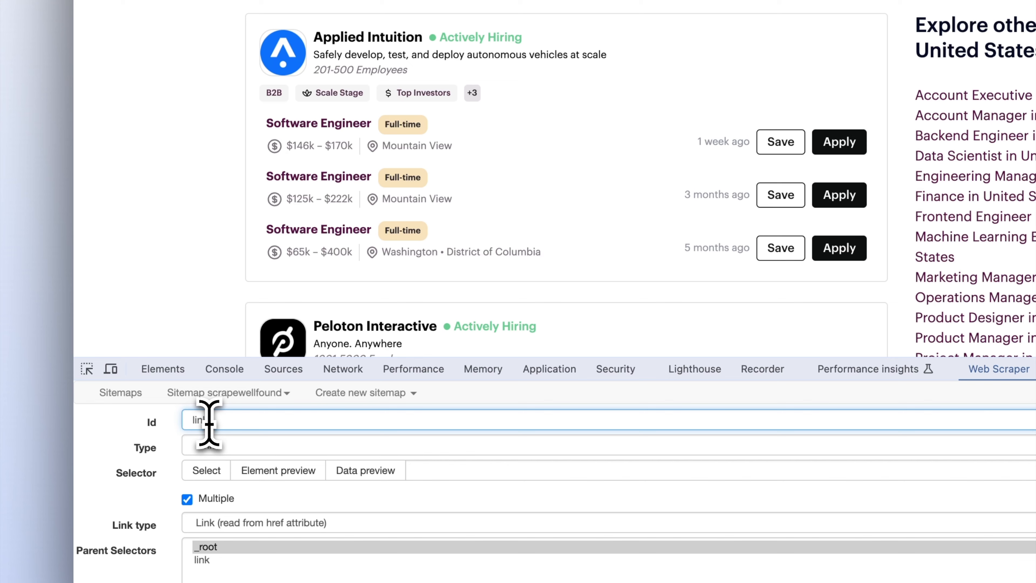
# Pick the company name links, starting with Applied Intuition and Peloton Interactive, as the selector's target elements and save the link selector
pyautogui.click(207, 471)
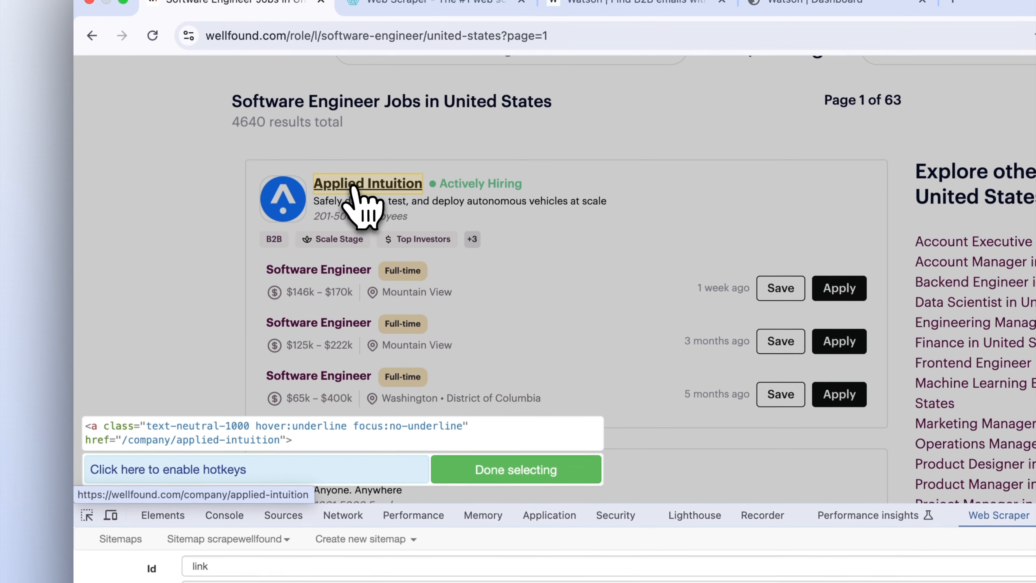
pyautogui.click(367, 38)
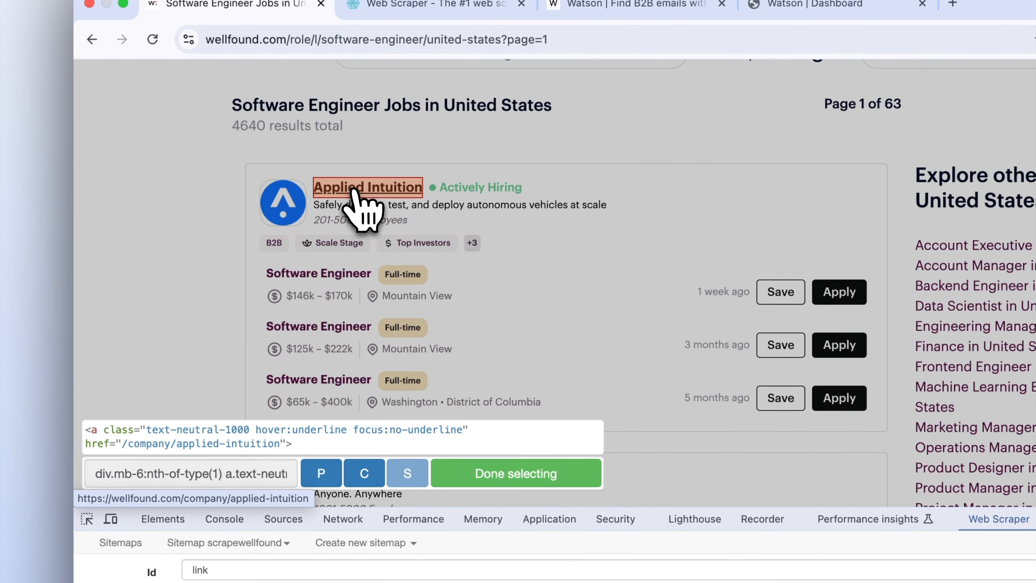
pyautogui.scroll(-5, 380, 286)
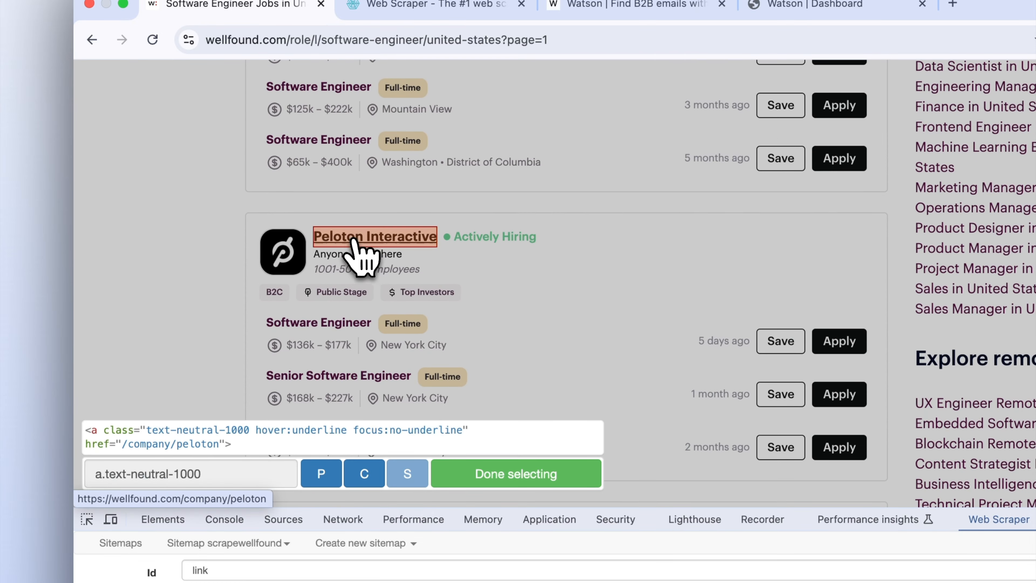
pyautogui.scroll(-13, 353, 241)
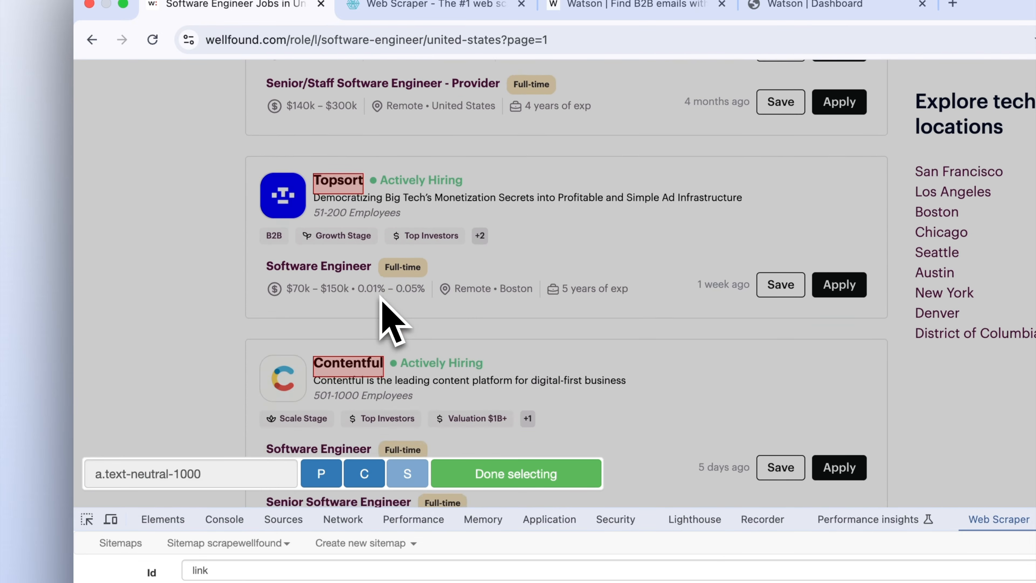
pyautogui.scroll(15, 383, 310)
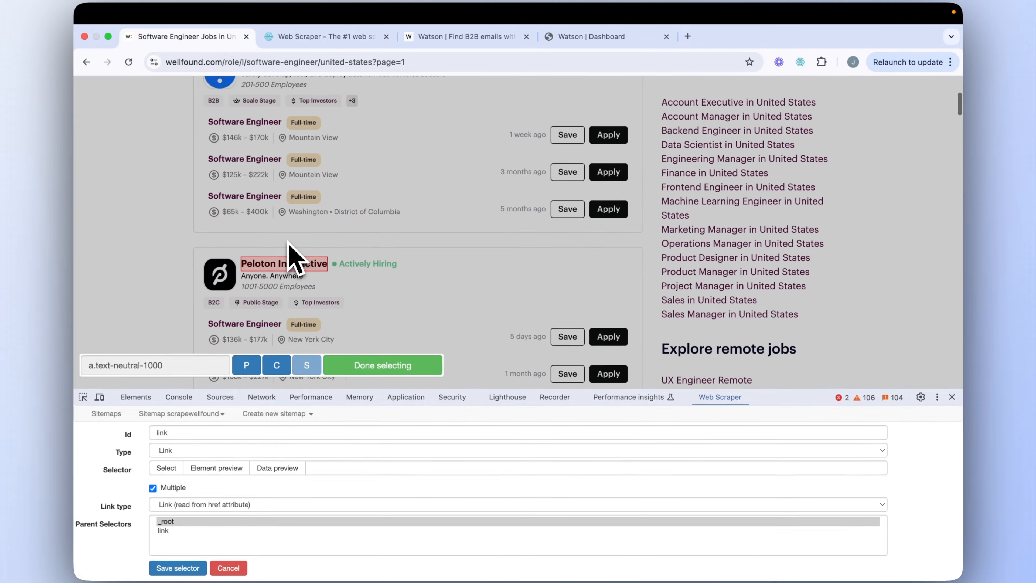
pyautogui.scroll(-12, 295, 258)
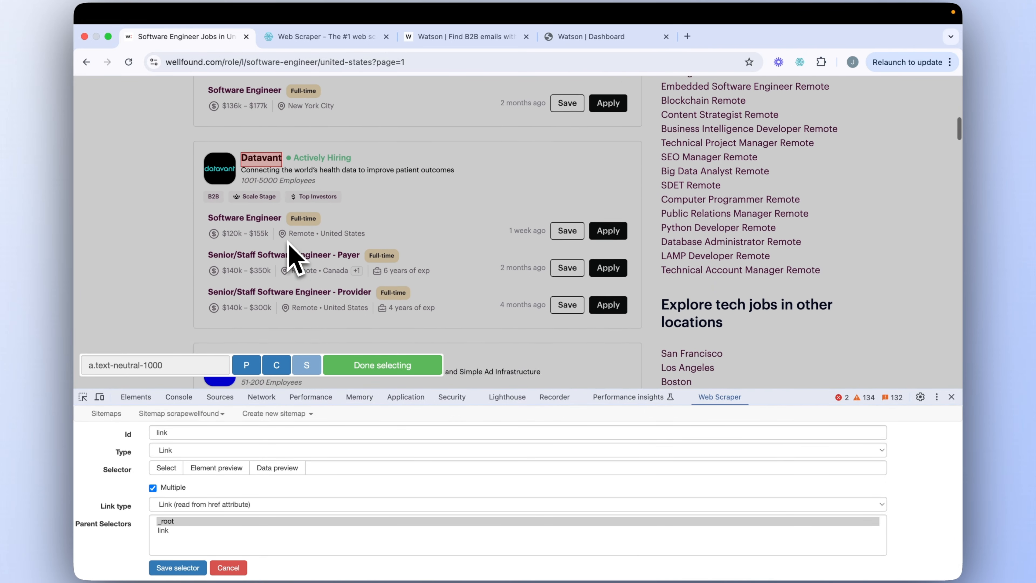
pyautogui.scroll(-8, 295, 258)
pyautogui.scroll(10, 294, 257)
pyautogui.scroll(10, 294, 258)
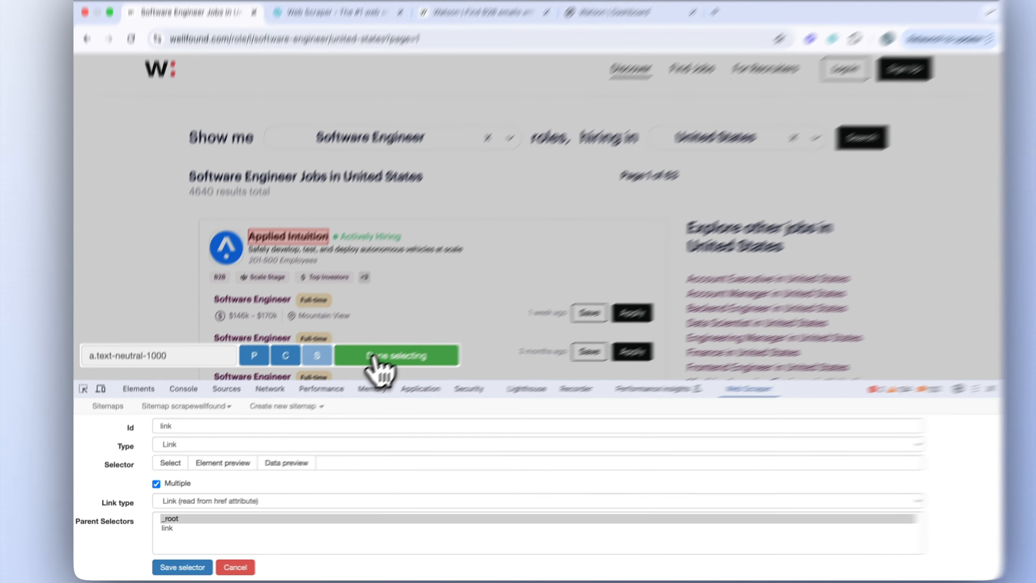
pyautogui.click(382, 364)
pyautogui.click(218, 562)
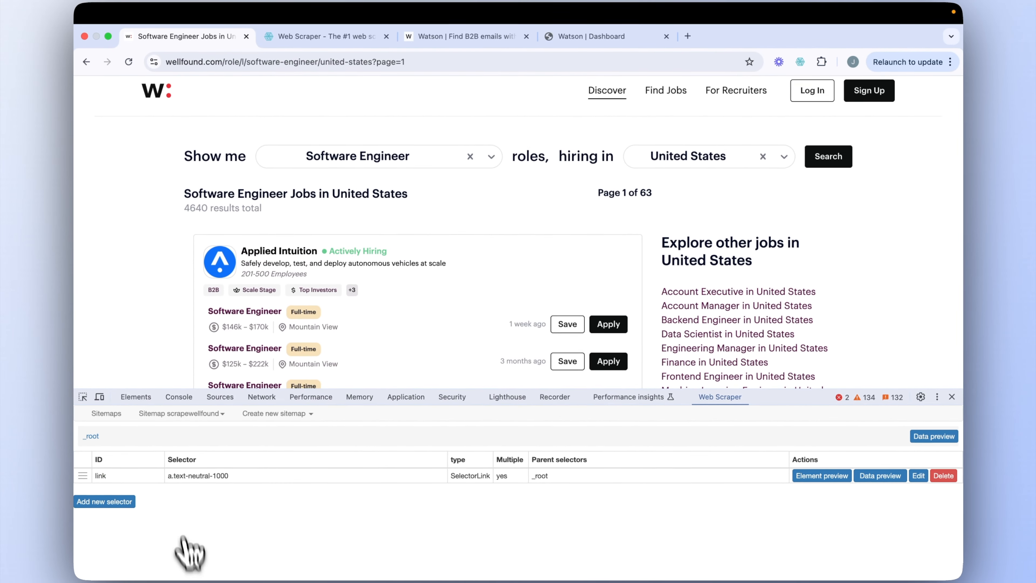
# Open Applied Intuition's company page past the human verification, and look over its content with Web Scraper reopened
pyautogui.scroll(-3, 142, 282)
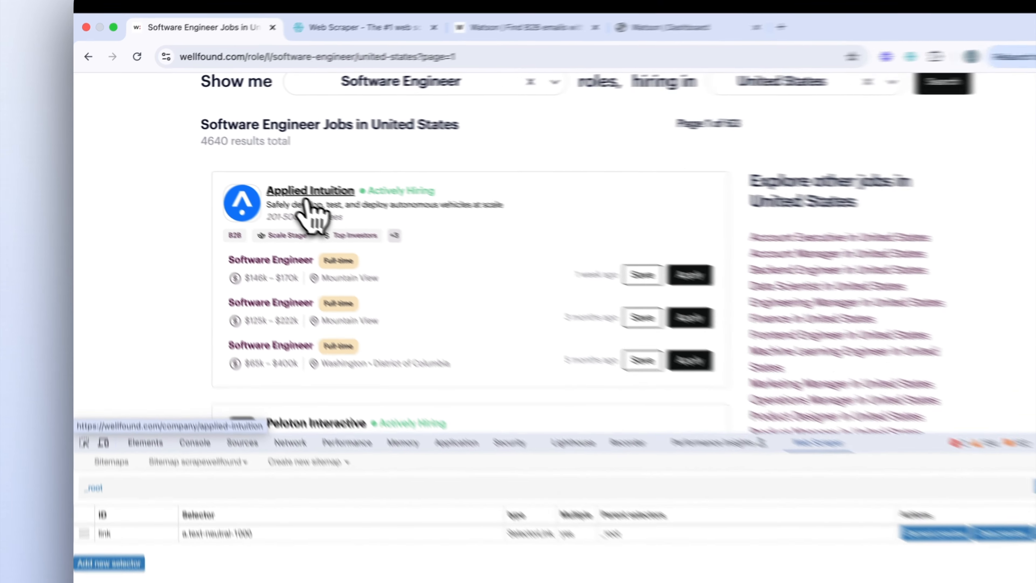
pyautogui.click(285, 178)
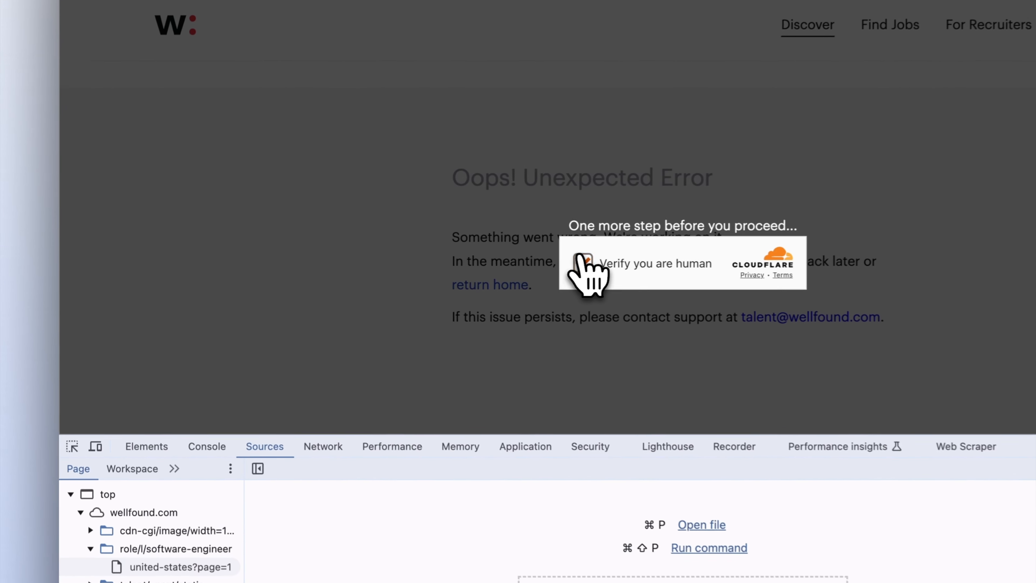
pyautogui.click(447, 266)
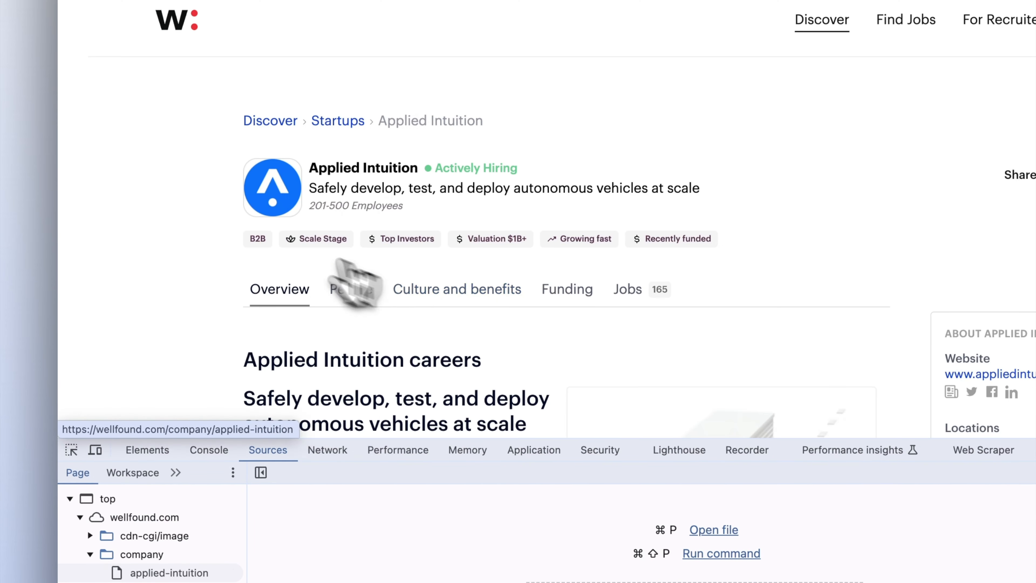
pyautogui.click(995, 450)
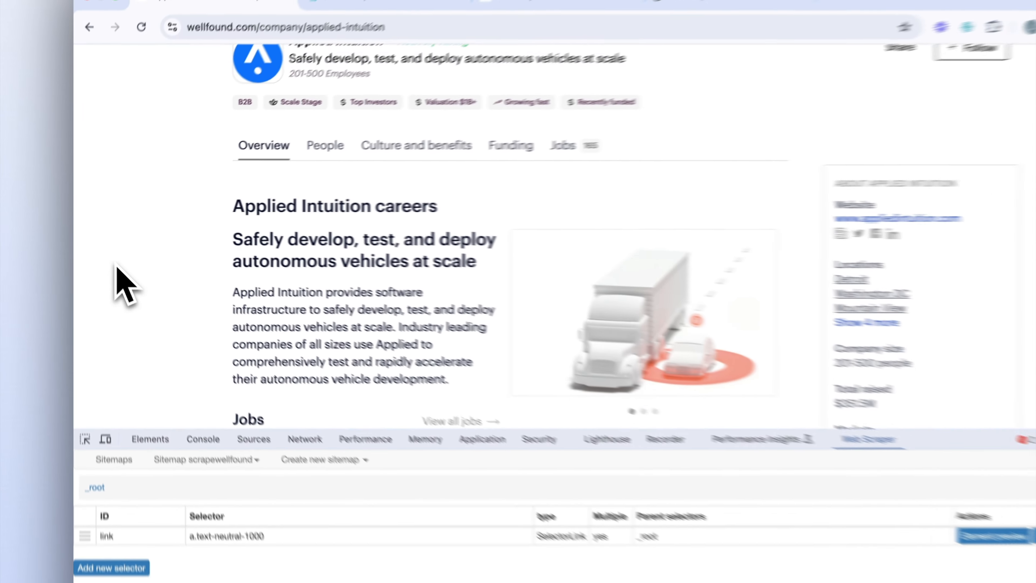
pyautogui.scroll(-6, 122, 282)
pyautogui.scroll(-8, 116, 271)
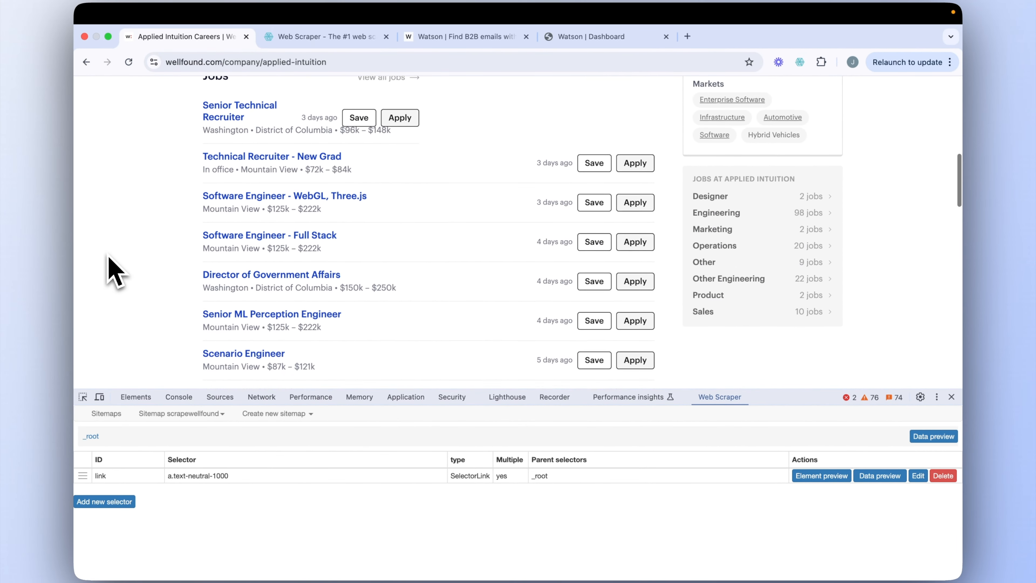
pyautogui.scroll(-2, 115, 273)
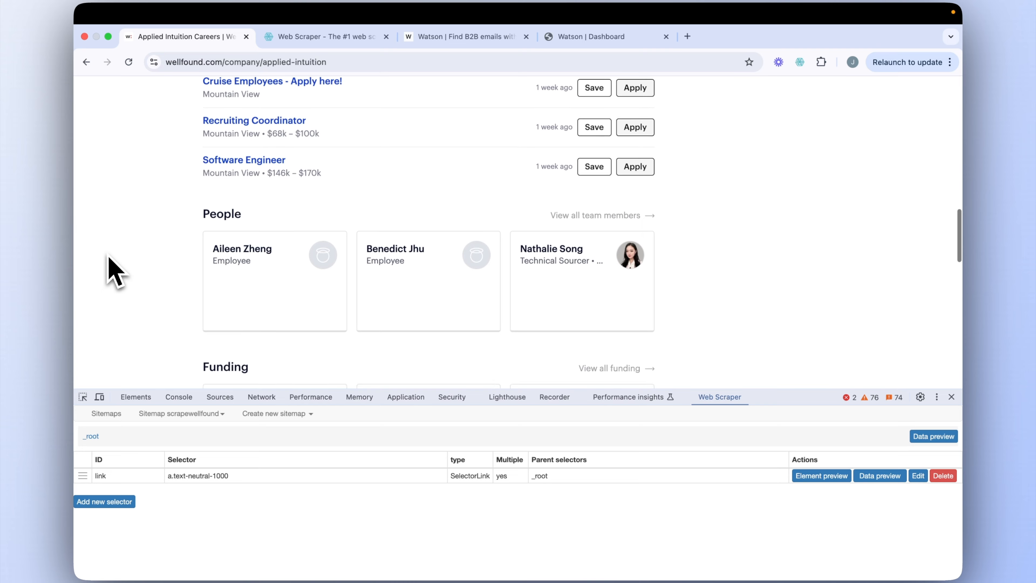
pyautogui.scroll(15, 115, 273)
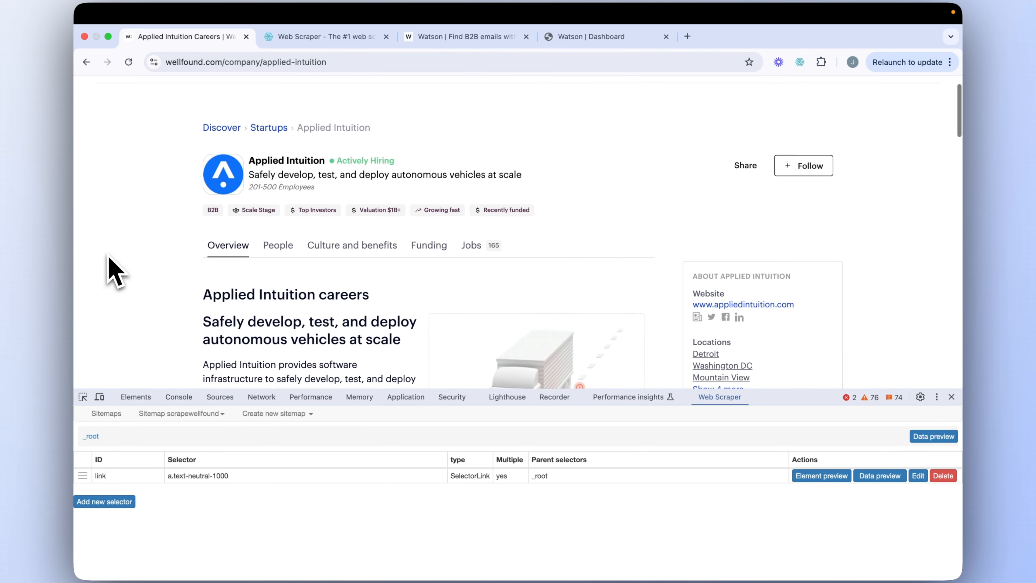
pyautogui.scroll(1, 115, 273)
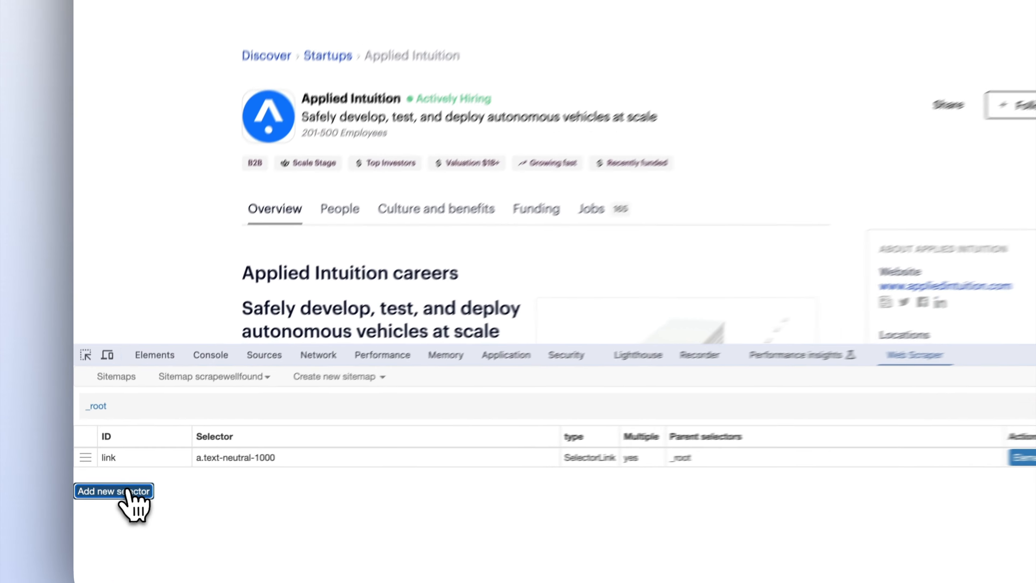
# Go inside the link selector and start a new Text selector with the ID Company Name
pyautogui.click(104, 501)
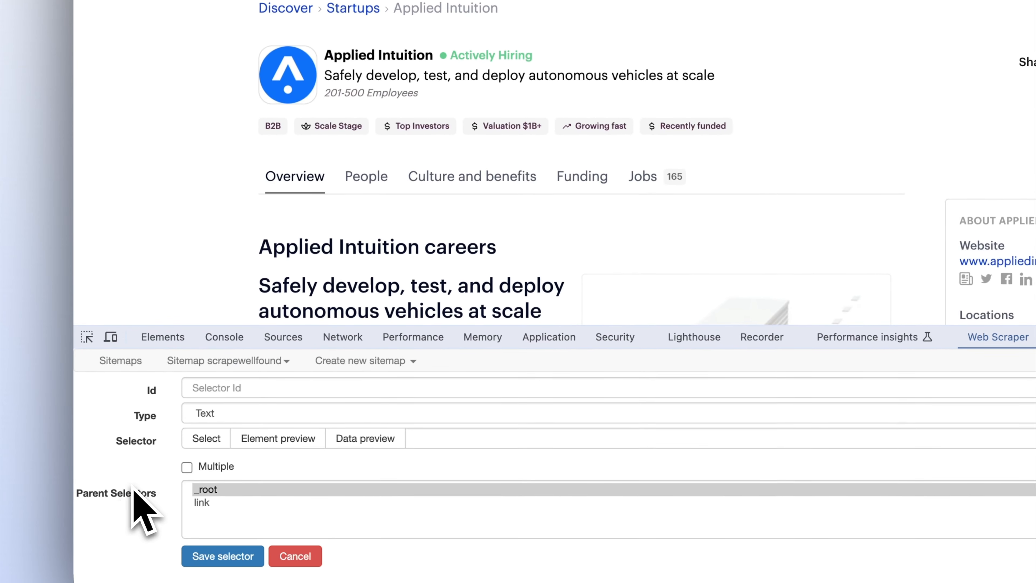
pyautogui.click(267, 545)
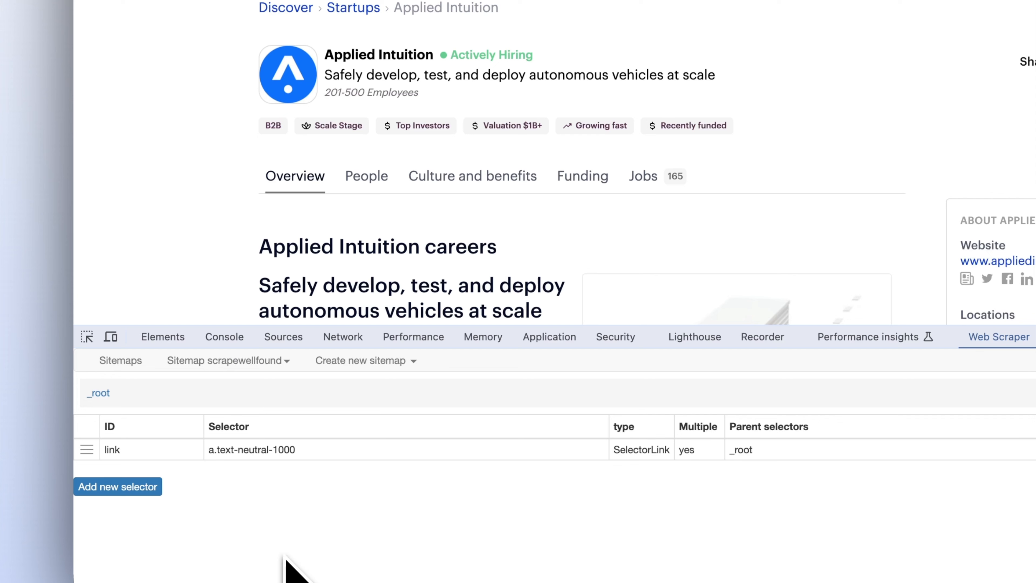
pyautogui.click(176, 450)
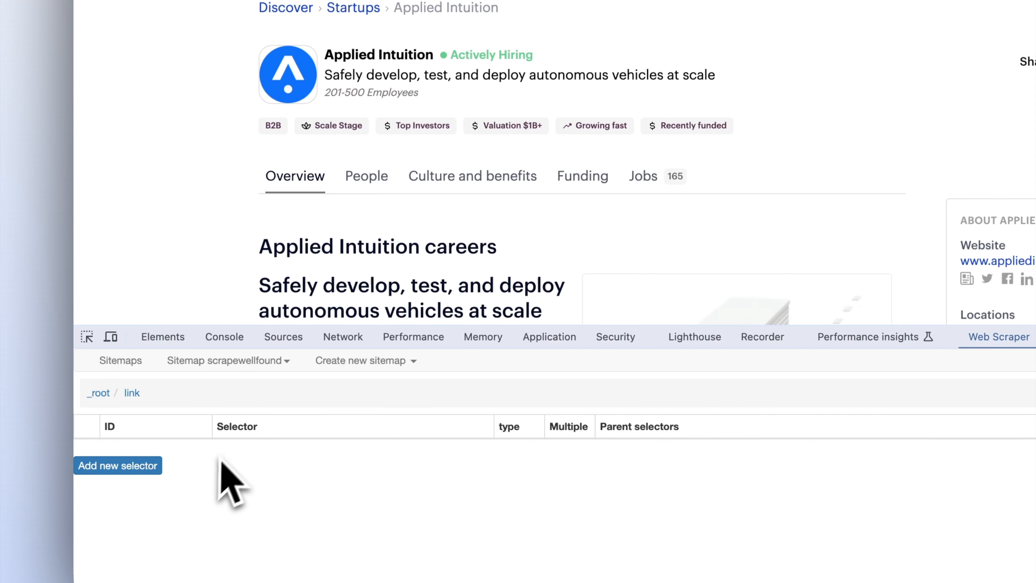
pyautogui.click(138, 467)
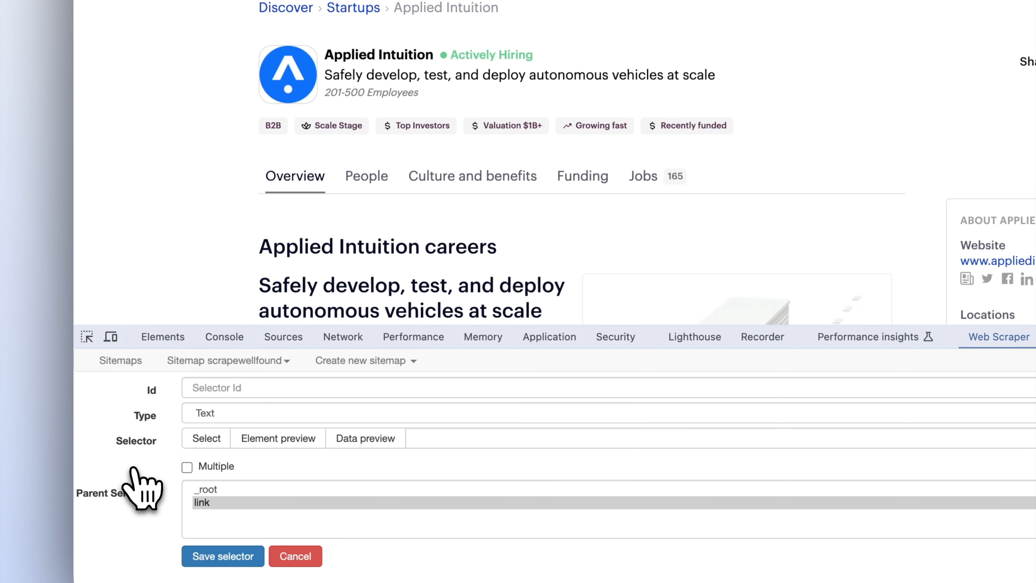
pyautogui.click(249, 386)
pyautogui.write('Company Name')
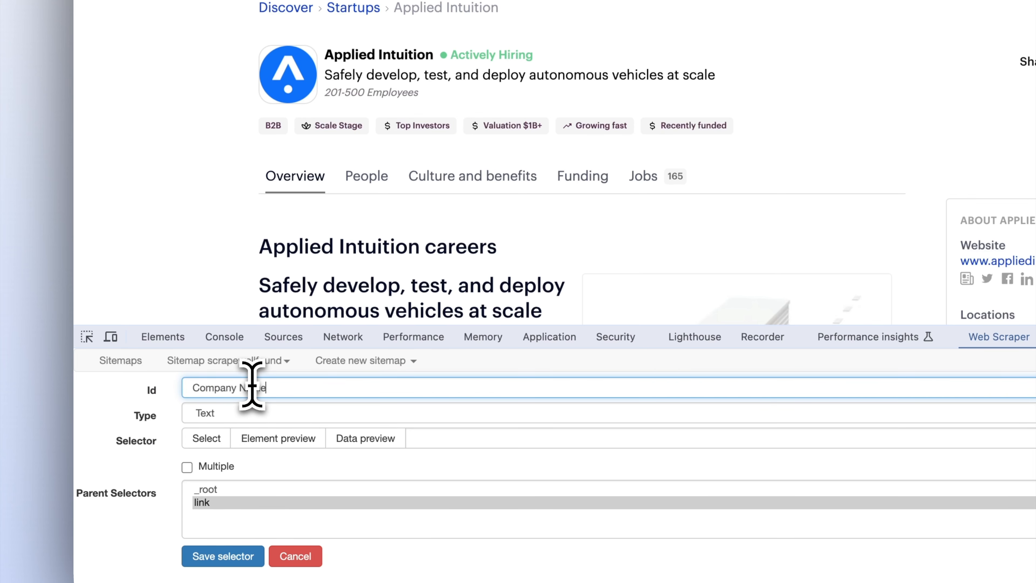
# Pick the company name in the page header as the target element and save the Company Name selector
pyautogui.click(205, 440)
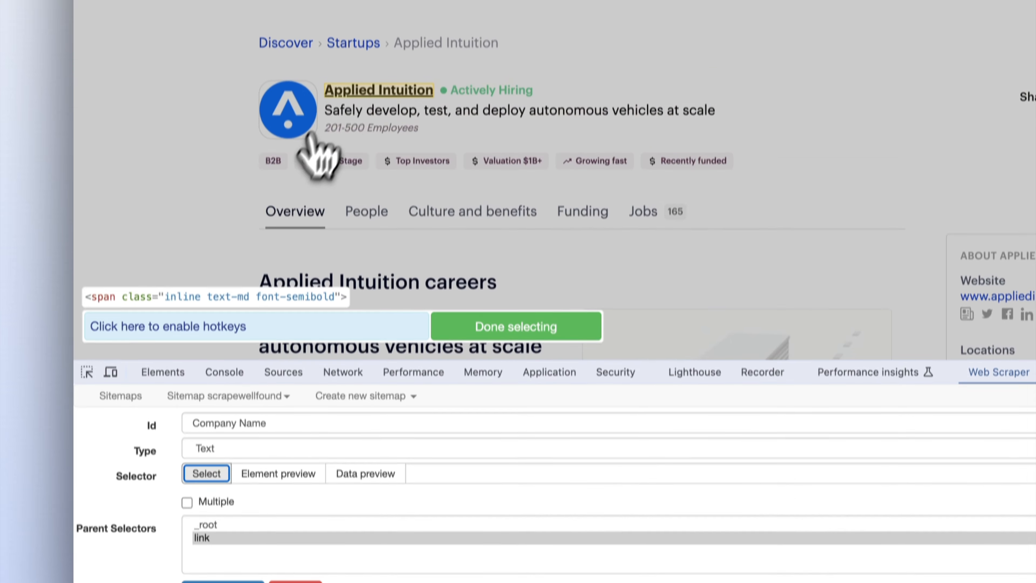
pyautogui.click(350, 119)
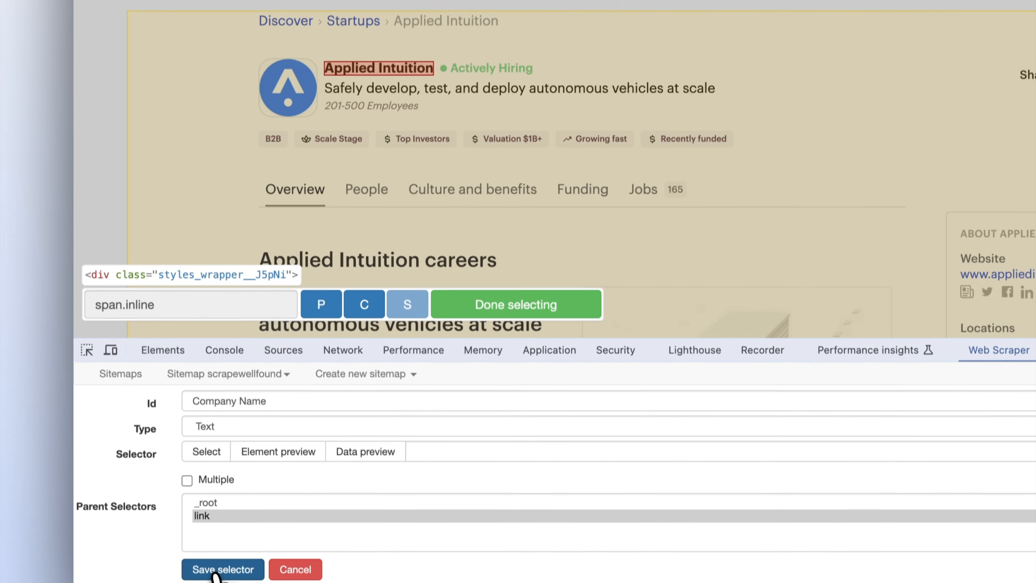
pyautogui.click(230, 559)
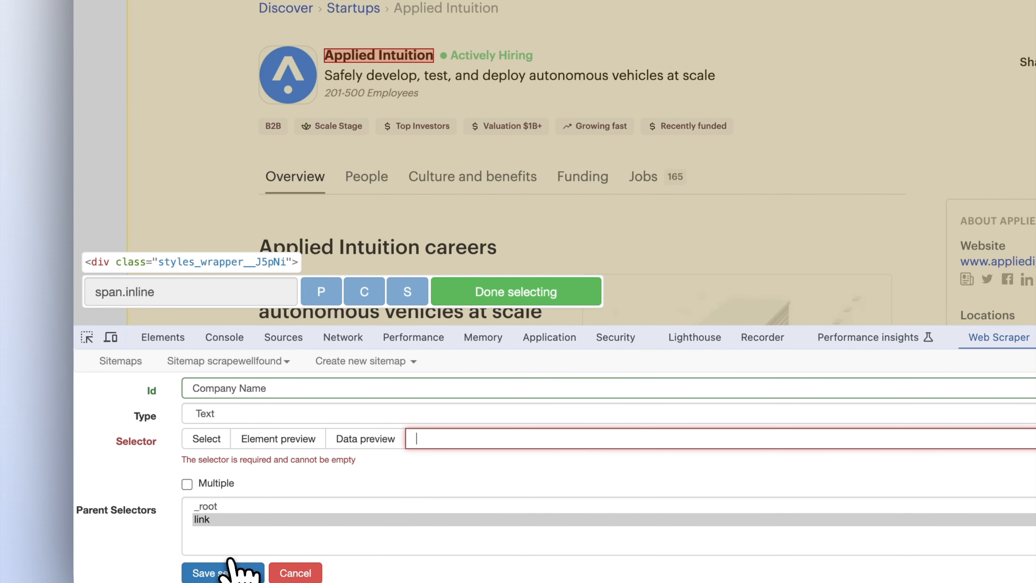
pyautogui.click(206, 439)
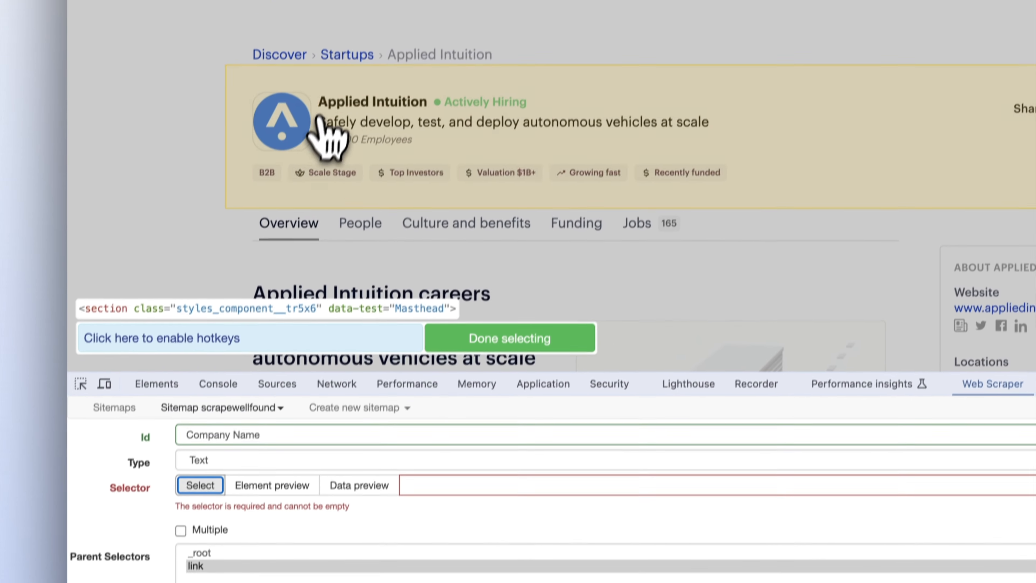
pyautogui.click(353, 57)
pyautogui.click(496, 365)
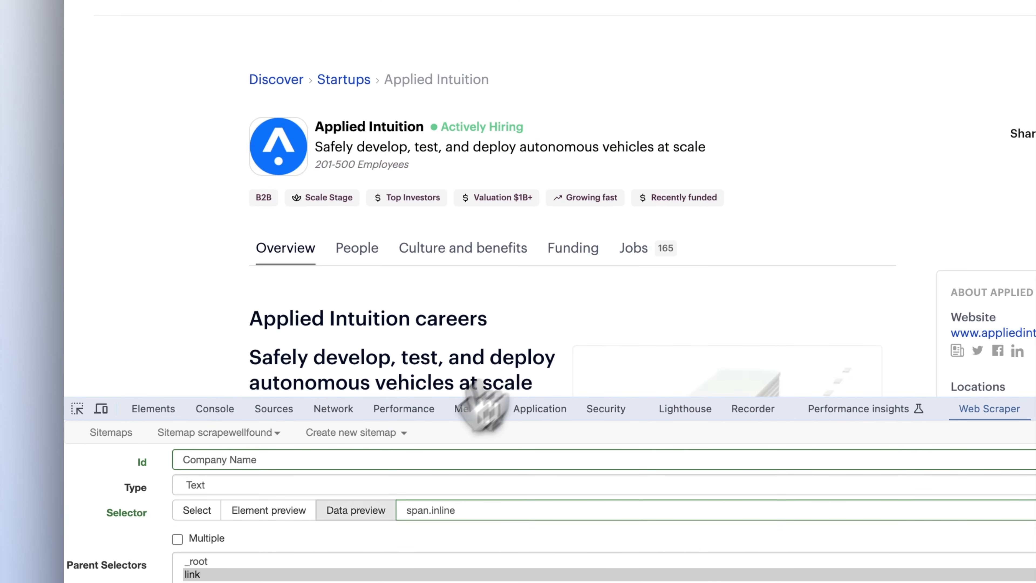
pyautogui.click(210, 565)
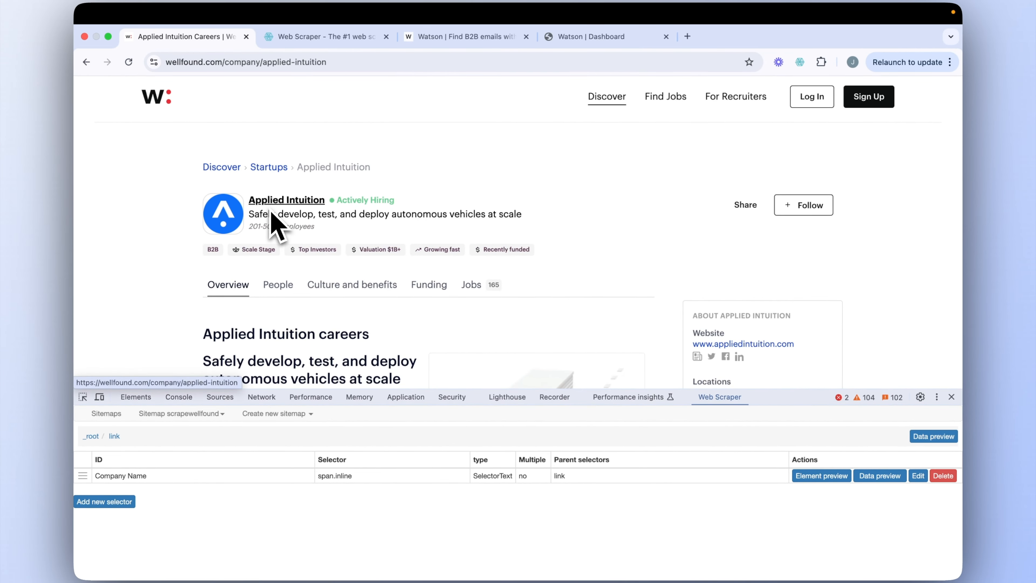
# Start a new Text selector with the ID Company Domain under the link selector
pyautogui.scroll(-2, 271, 213)
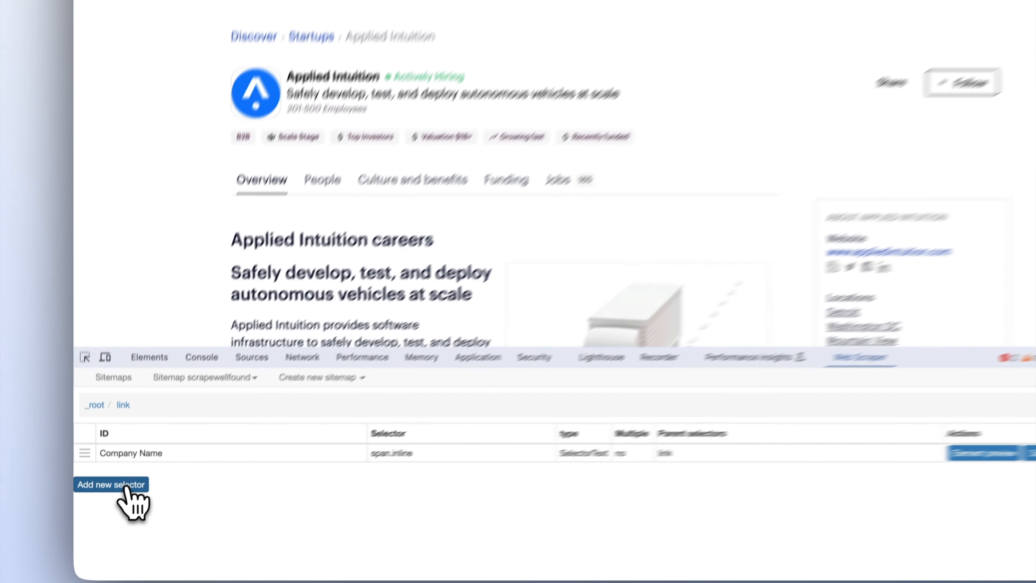
pyautogui.click(117, 504)
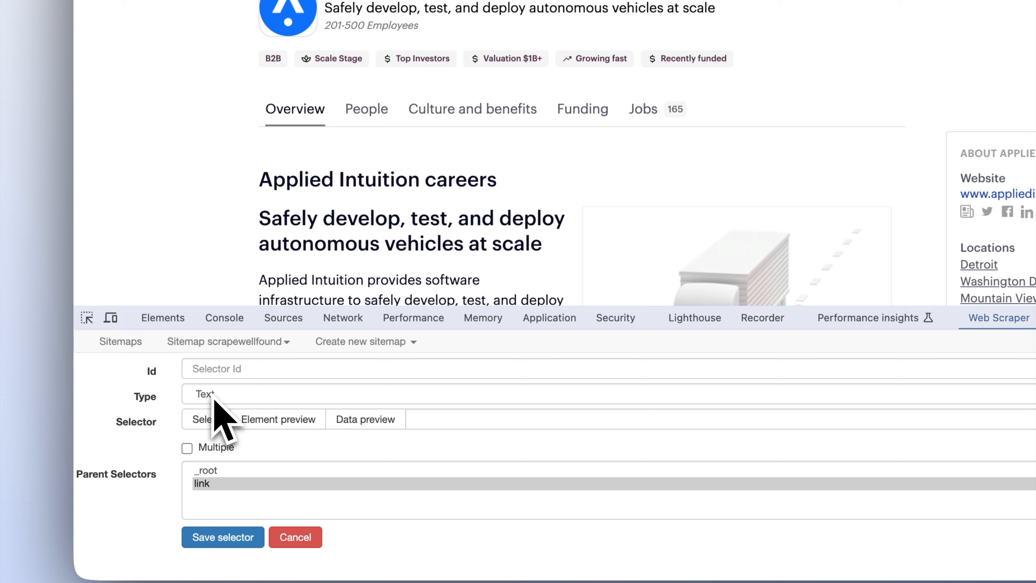
pyautogui.click(208, 394)
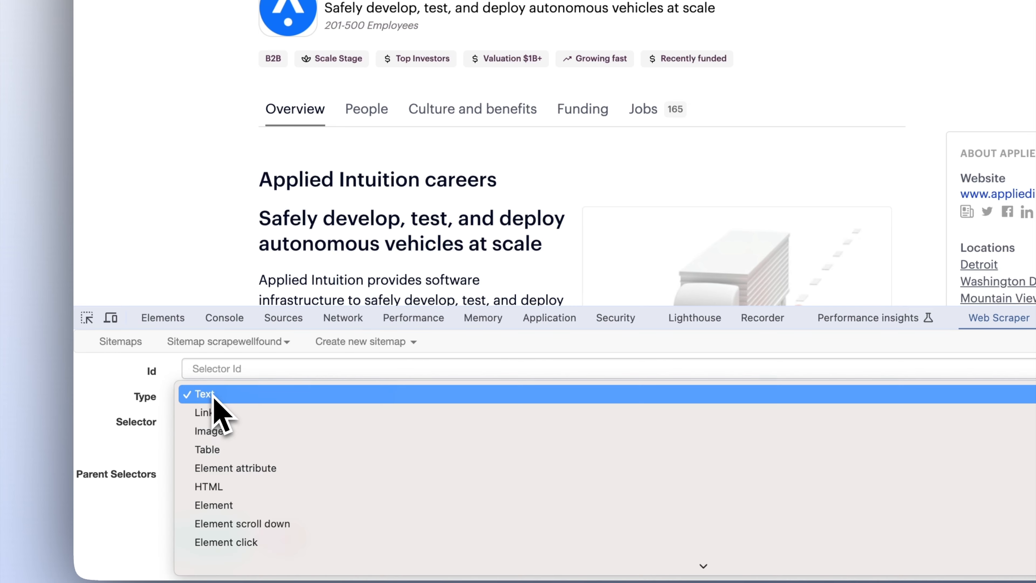
pyautogui.click(213, 395)
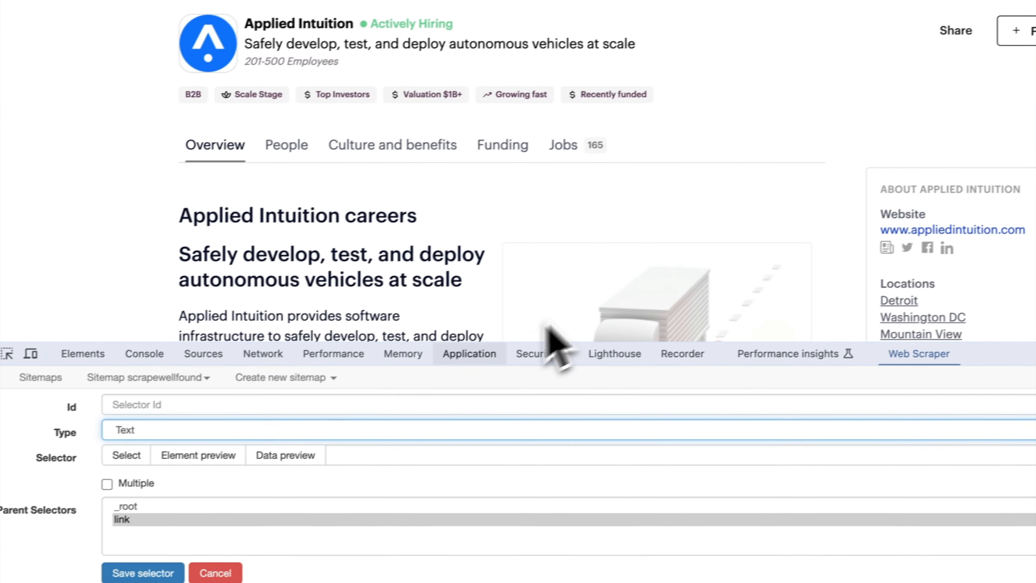
pyautogui.click(224, 422)
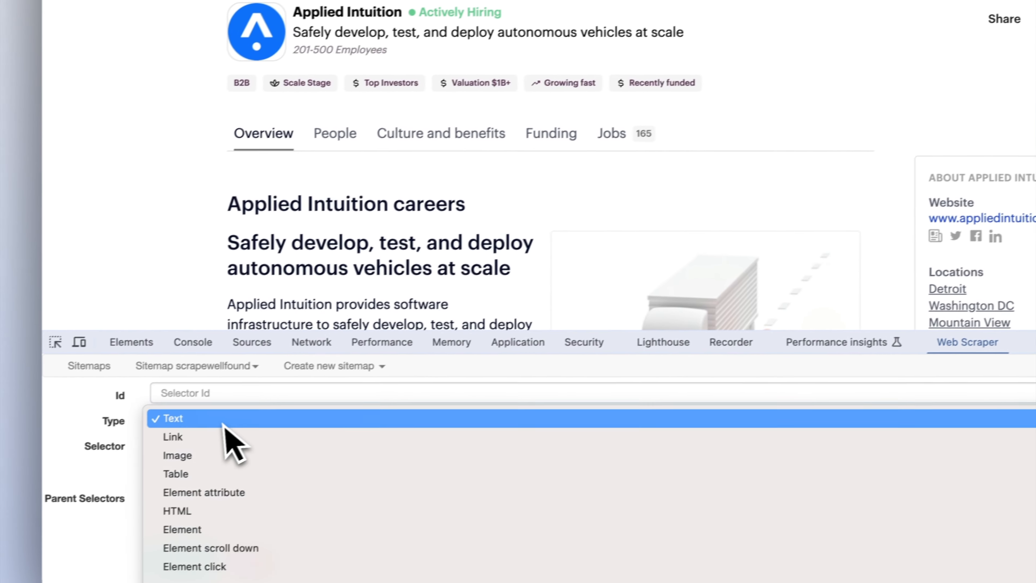
pyautogui.click(231, 415)
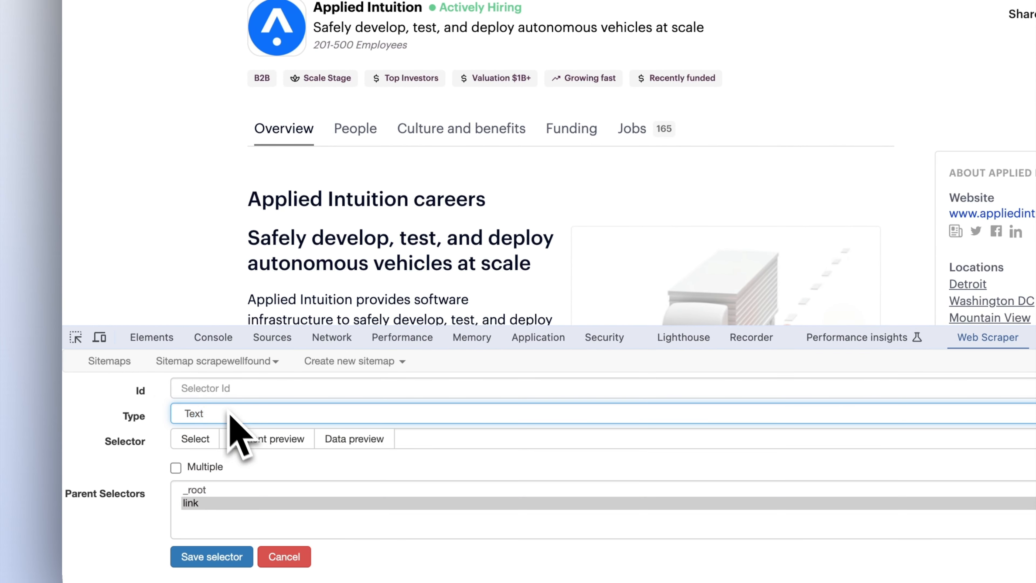
pyautogui.click(208, 388)
pyautogui.write('Company Domain')
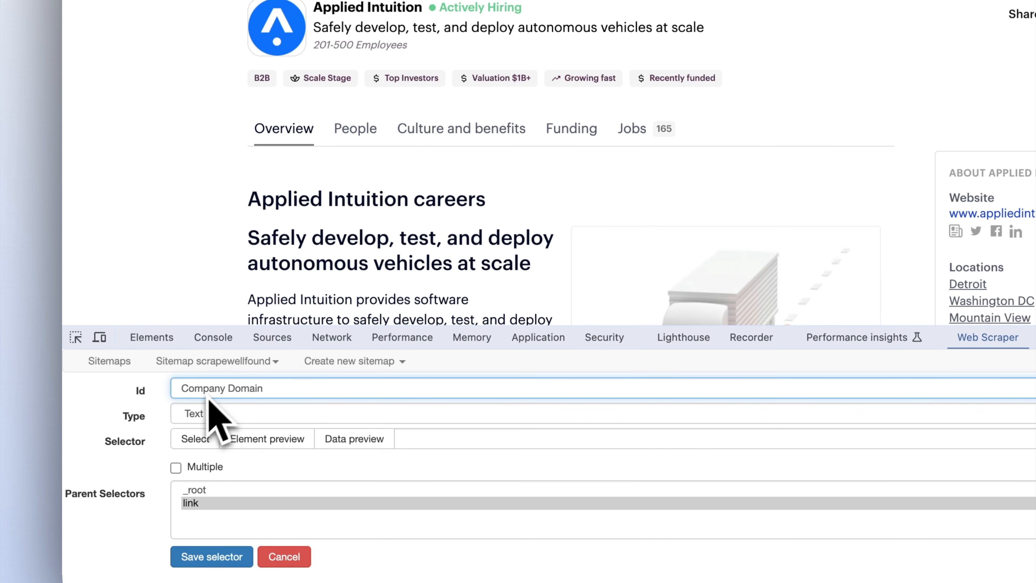
# Pick the website address in the About Applied Intuition box as the target element and save the Company Domain selector
pyautogui.click(196, 439)
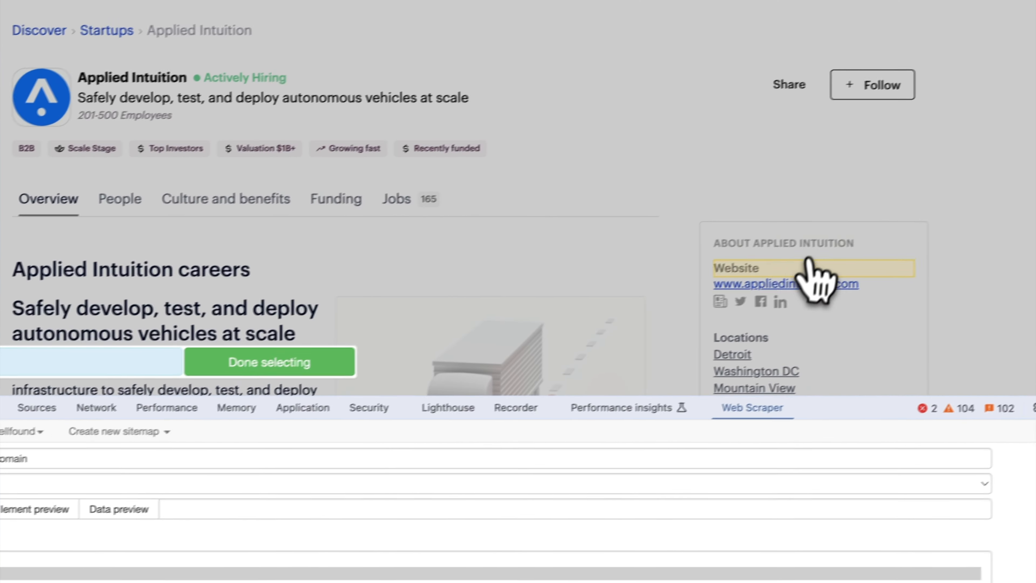
pyautogui.click(796, 291)
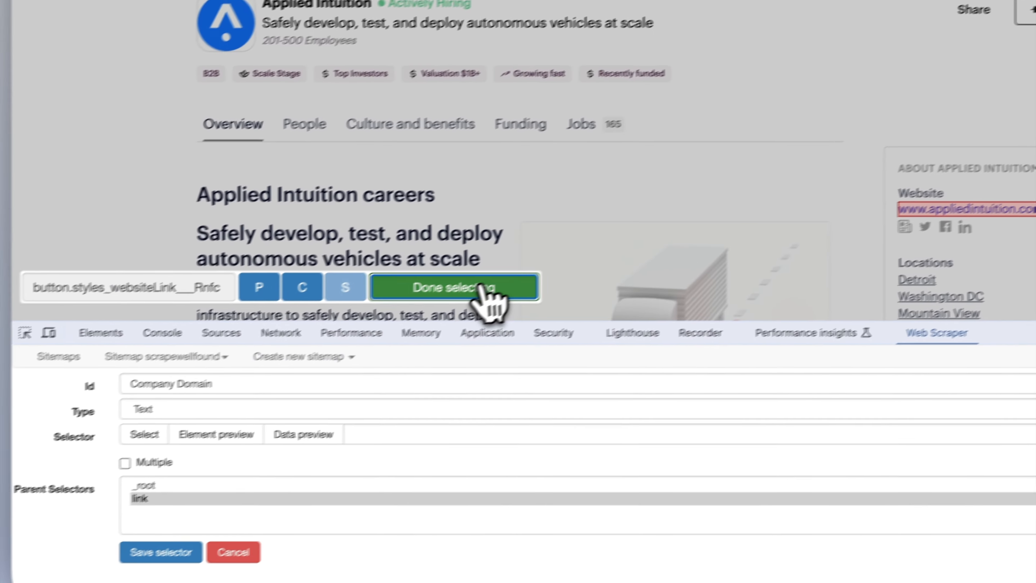
pyautogui.click(483, 288)
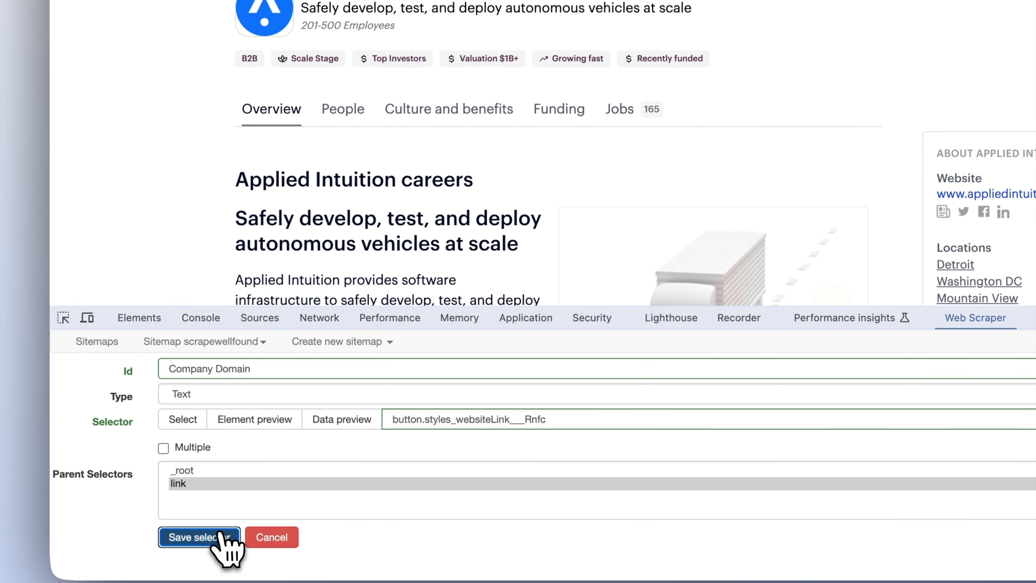
pyautogui.click(183, 554)
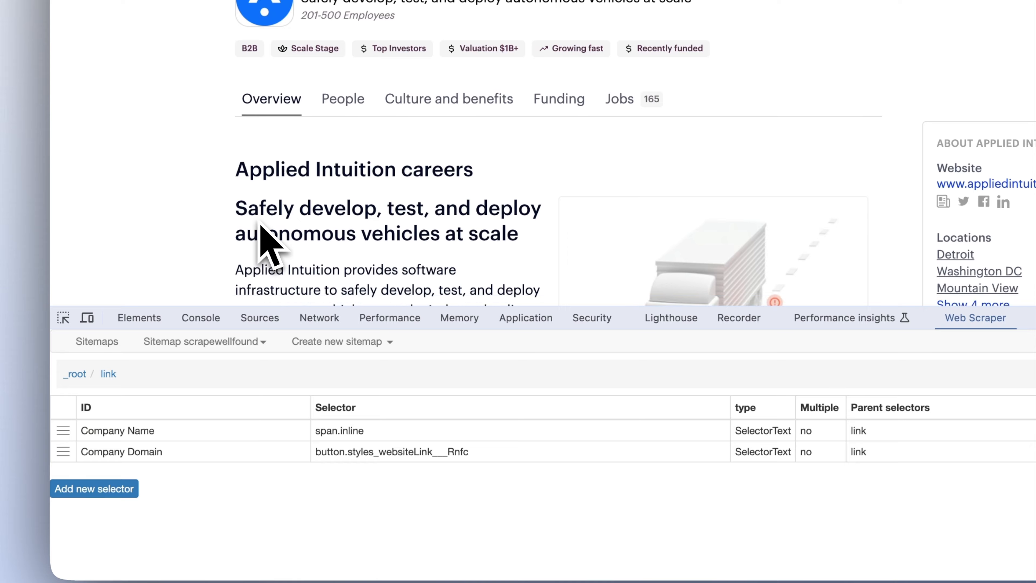
# Start a new selector of type Element with the ID Employee-element under the link selector
pyautogui.scroll(-10, 261, 238)
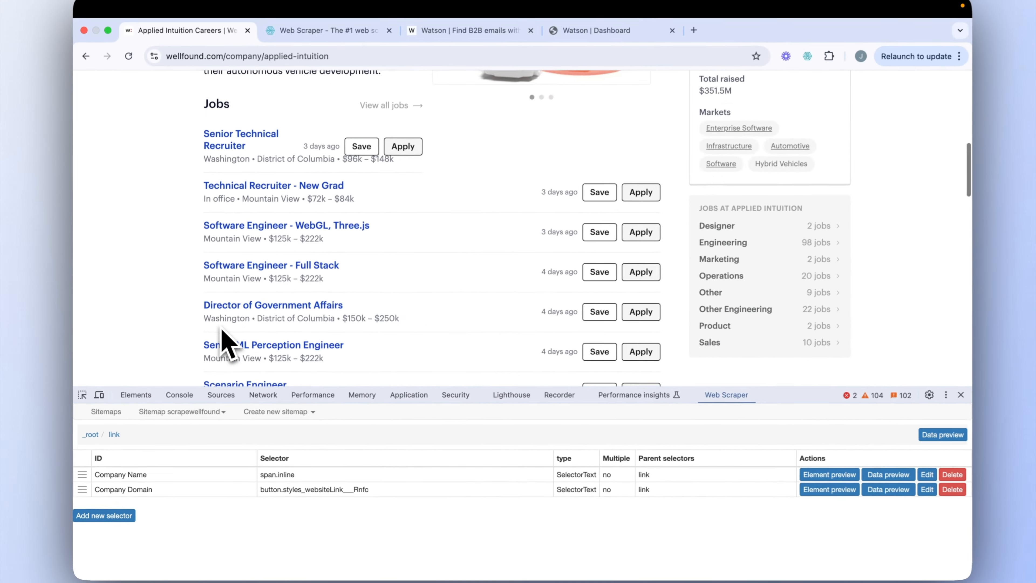
pyautogui.scroll(-10, 224, 338)
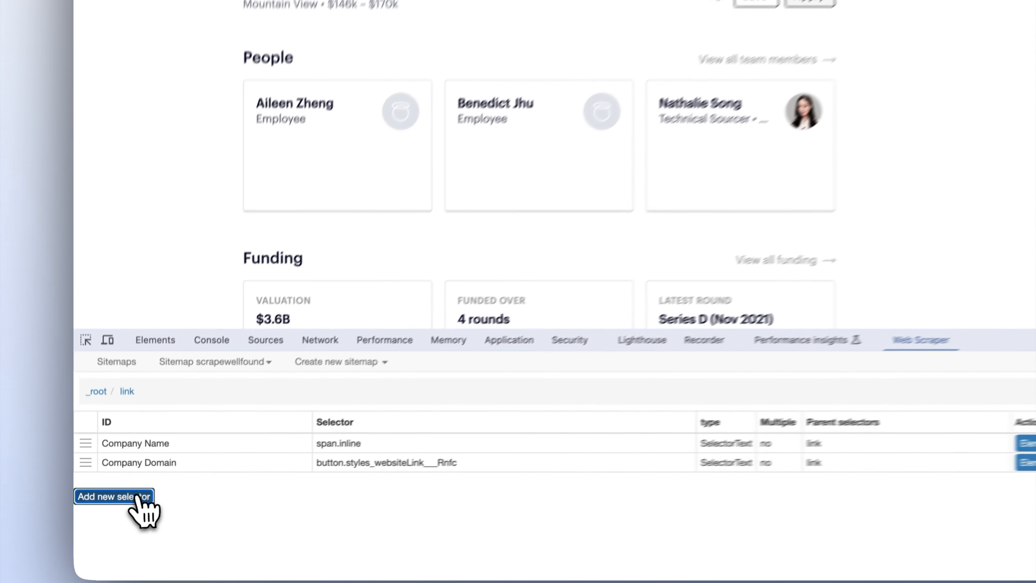
pyautogui.click(118, 516)
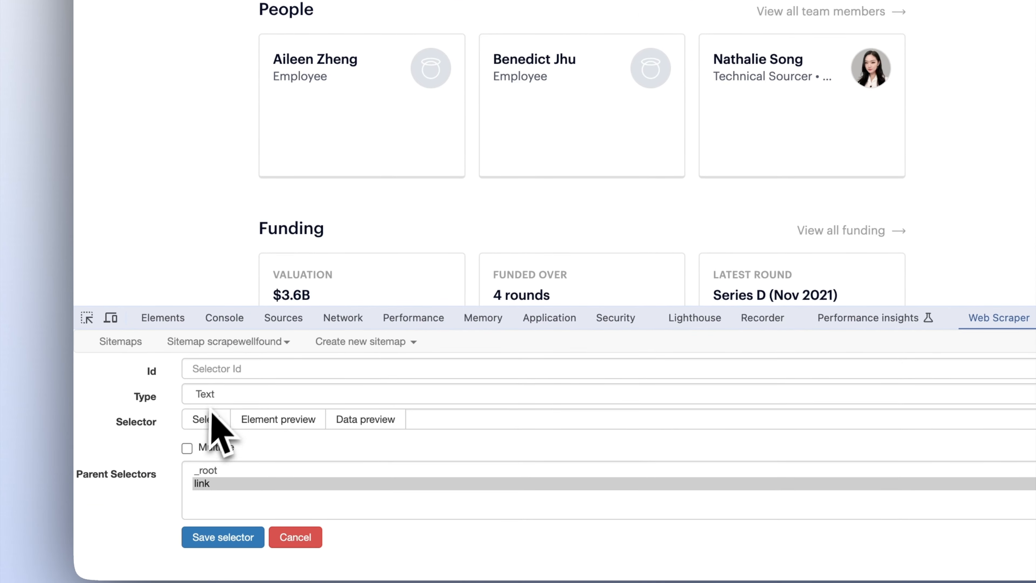
pyautogui.click(210, 398)
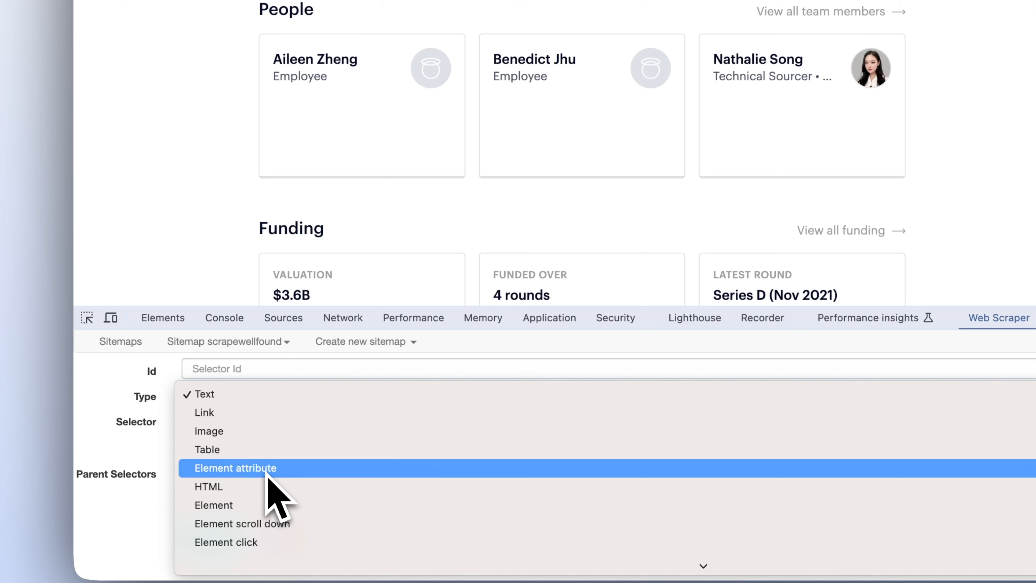
pyautogui.click(265, 506)
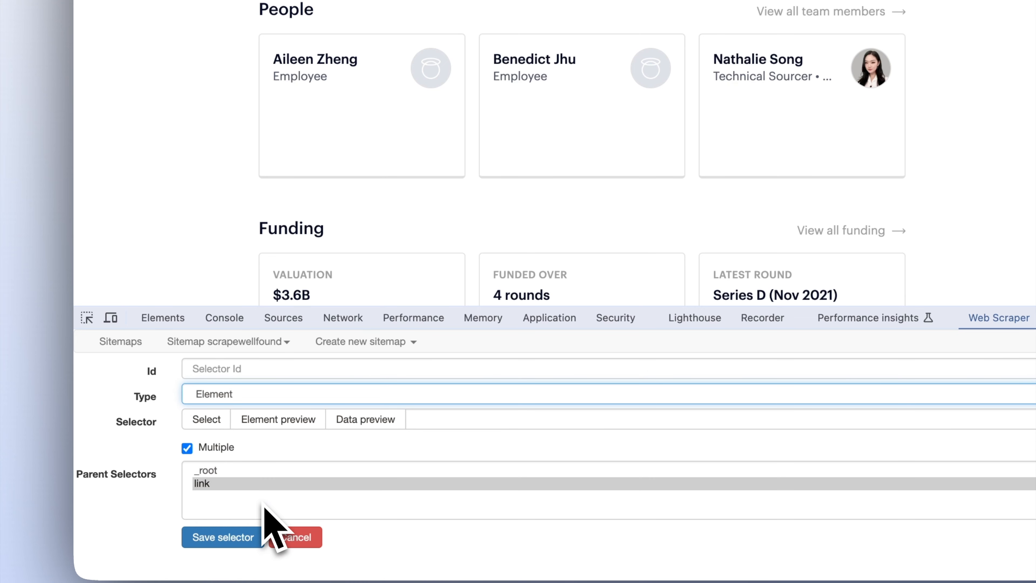
pyautogui.click(219, 368)
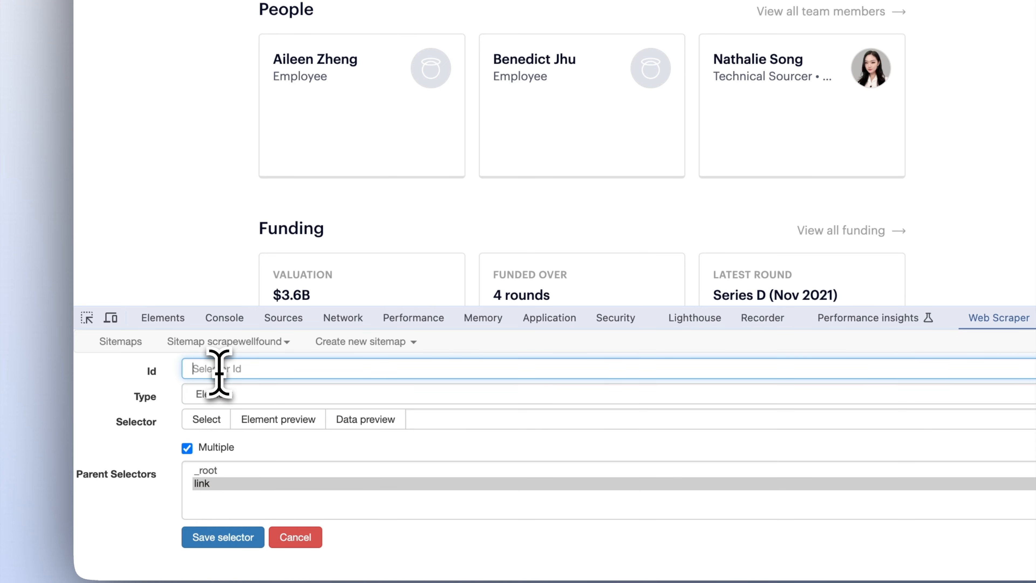
pyautogui.write('Employee')
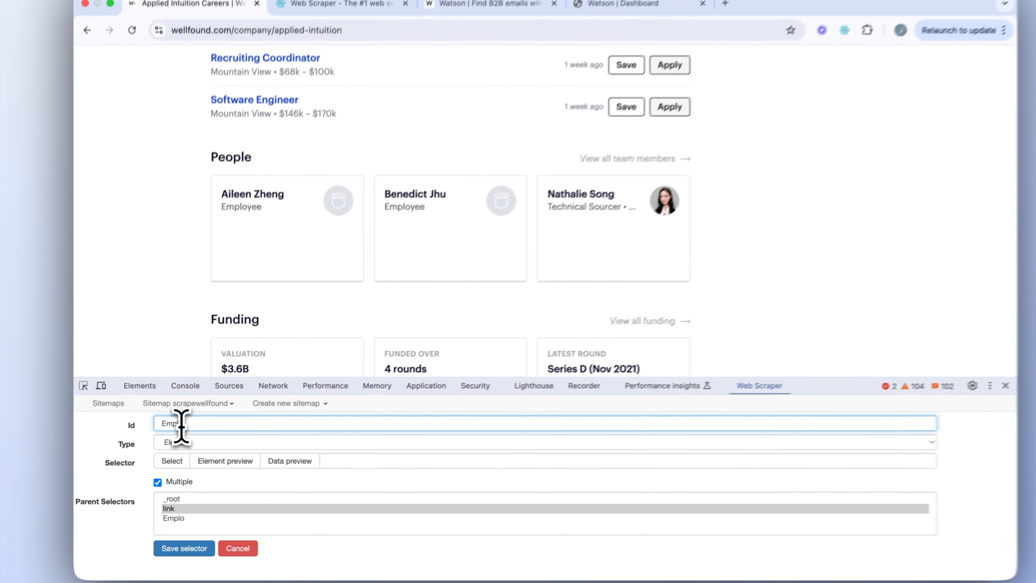
pyautogui.write('-')
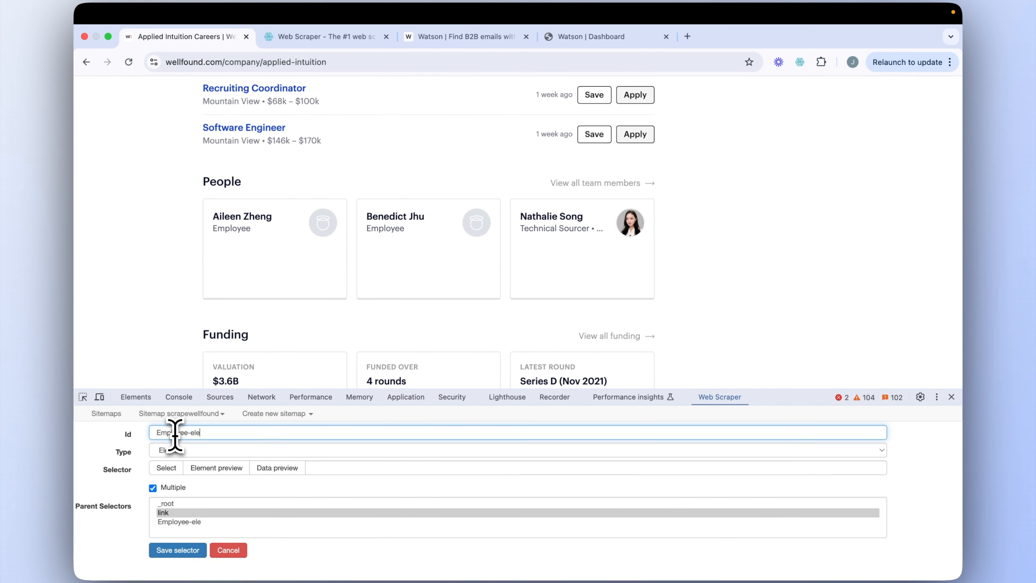
pyautogui.write('element')
# Pick the employee cards in the People section as the target elements and save the Employee-element selector
pyautogui.click(167, 468)
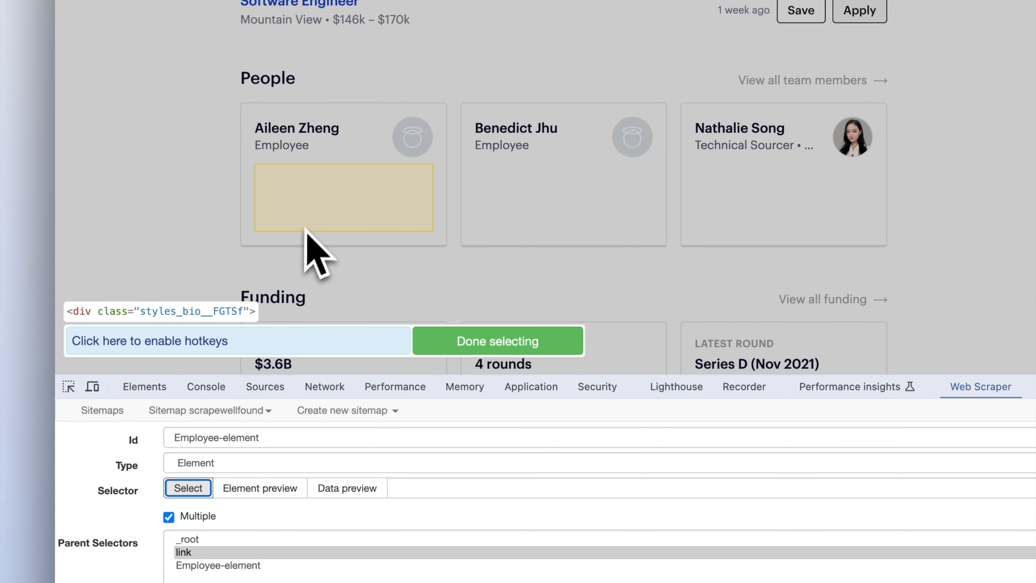
pyautogui.click(303, 238)
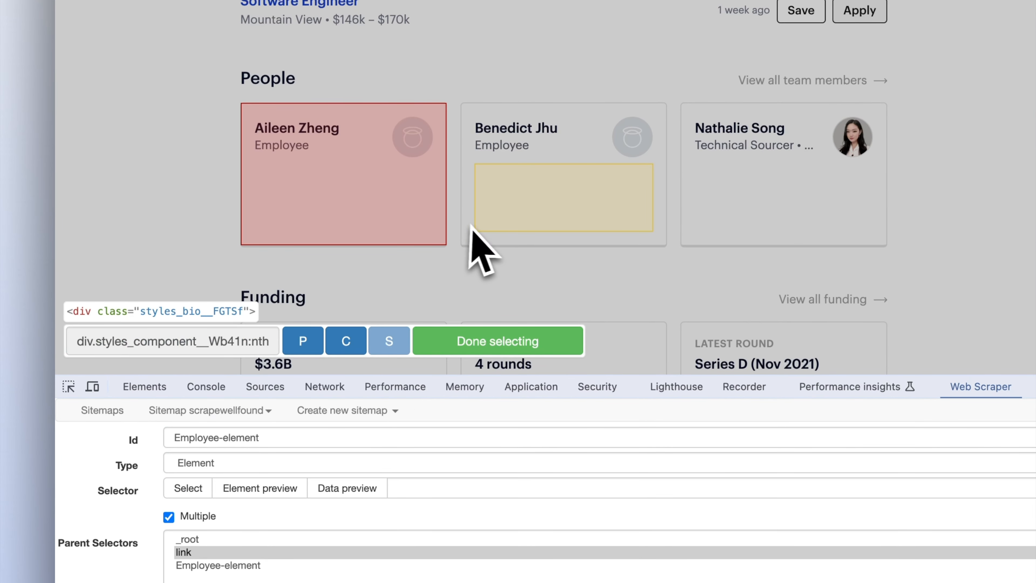
pyautogui.click(476, 226)
pyautogui.click(475, 237)
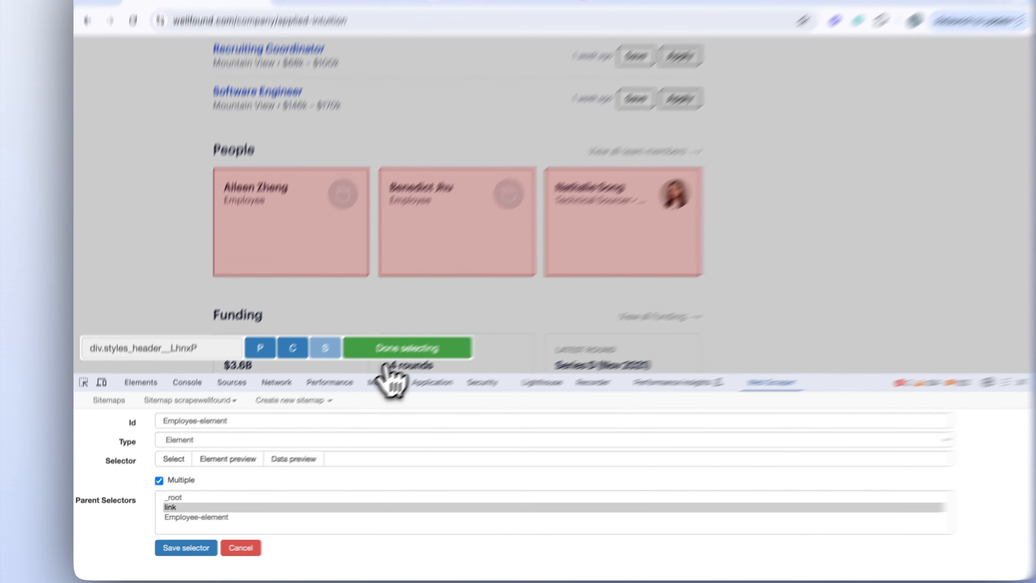
pyautogui.click(383, 367)
pyautogui.click(238, 536)
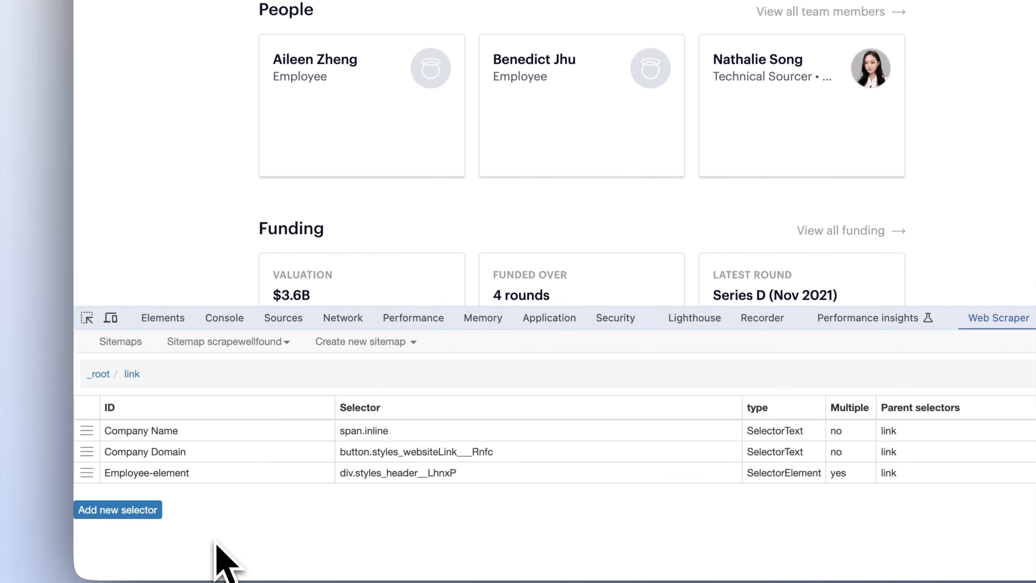
# Go inside the Employee-element selector and start a new Text selector with the ID Employee Name
pyautogui.click(168, 478)
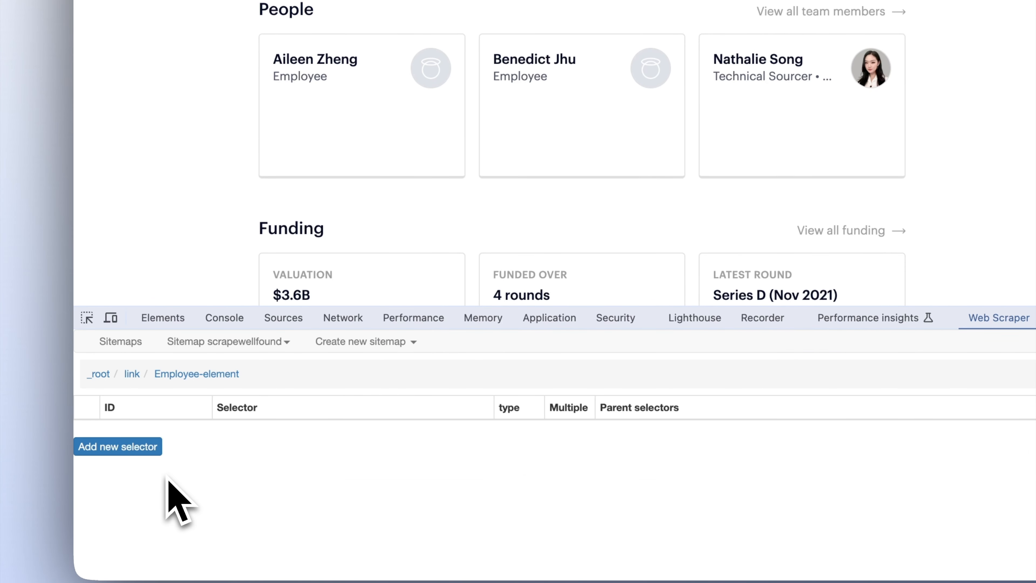
pyautogui.click(130, 446)
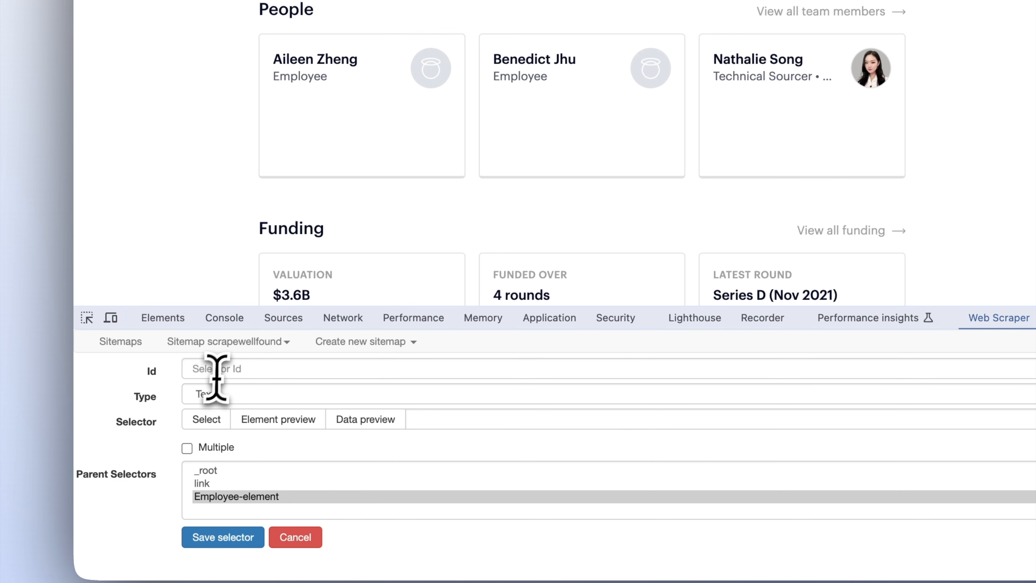
pyautogui.click(223, 368)
pyautogui.write('E')
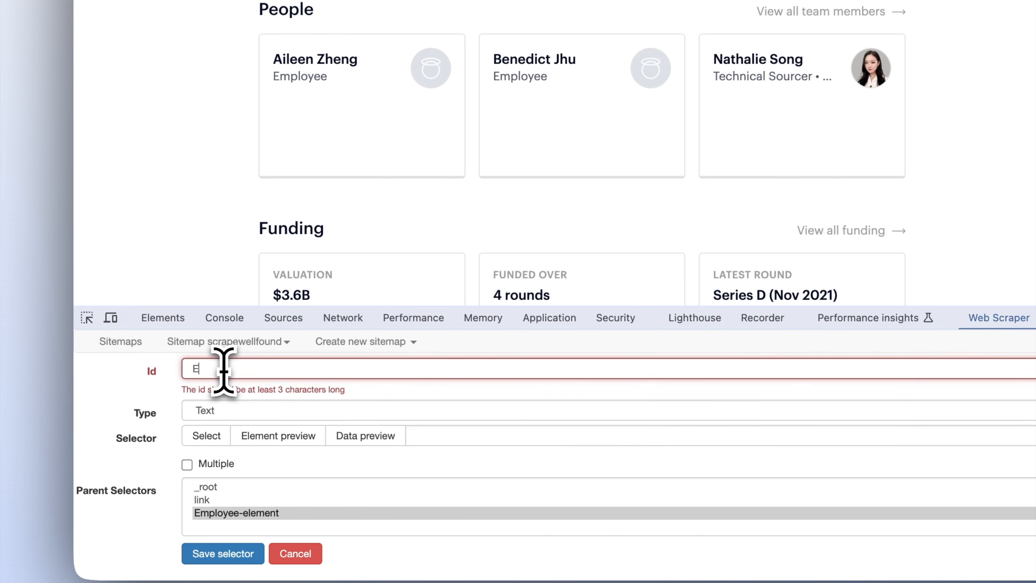
pyautogui.write('mployee Name')
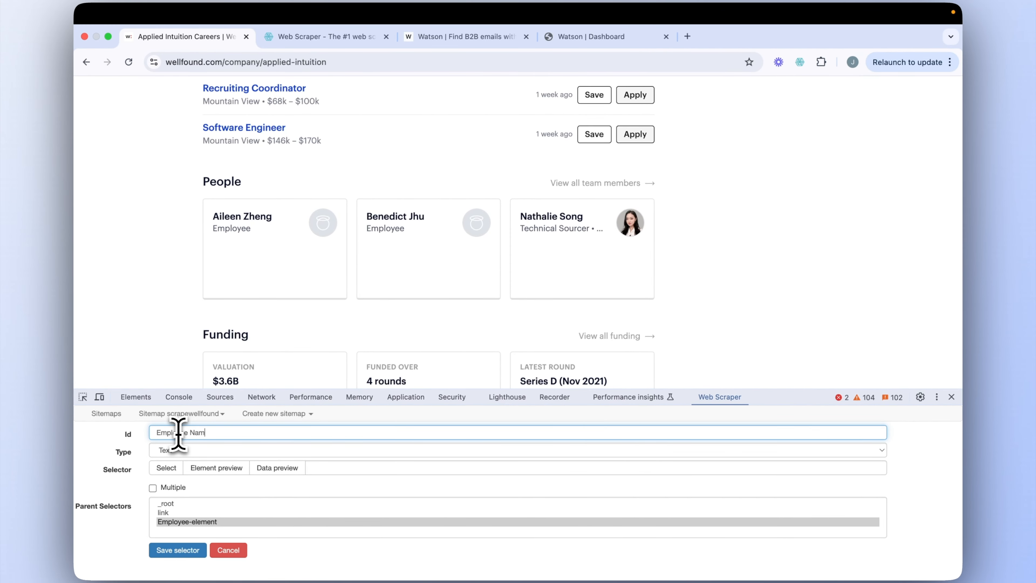
# Pick the person's name on the first People card as the target element and save the Employee Name selector
pyautogui.click(167, 468)
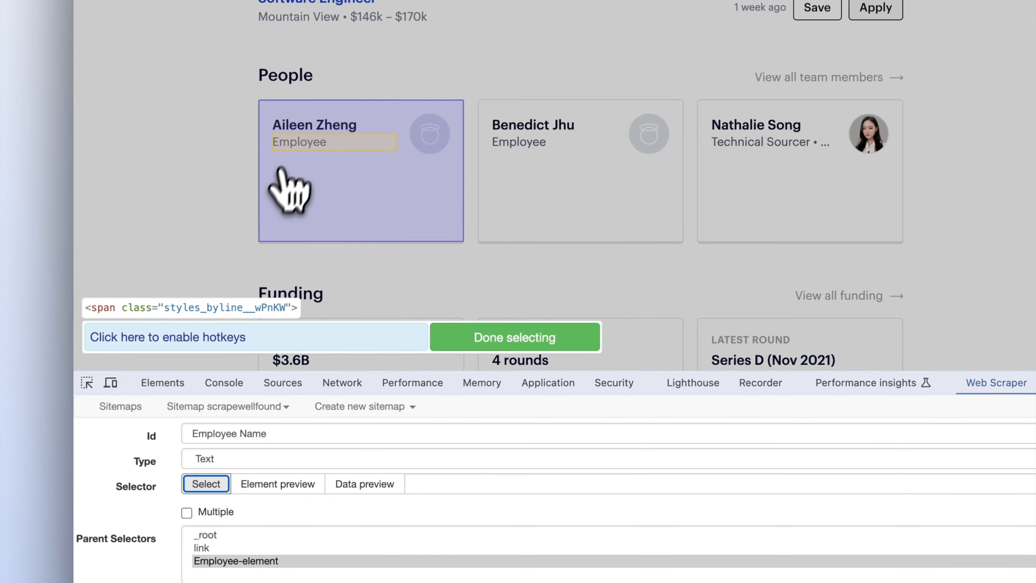
pyautogui.click(302, 130)
pyautogui.click(528, 337)
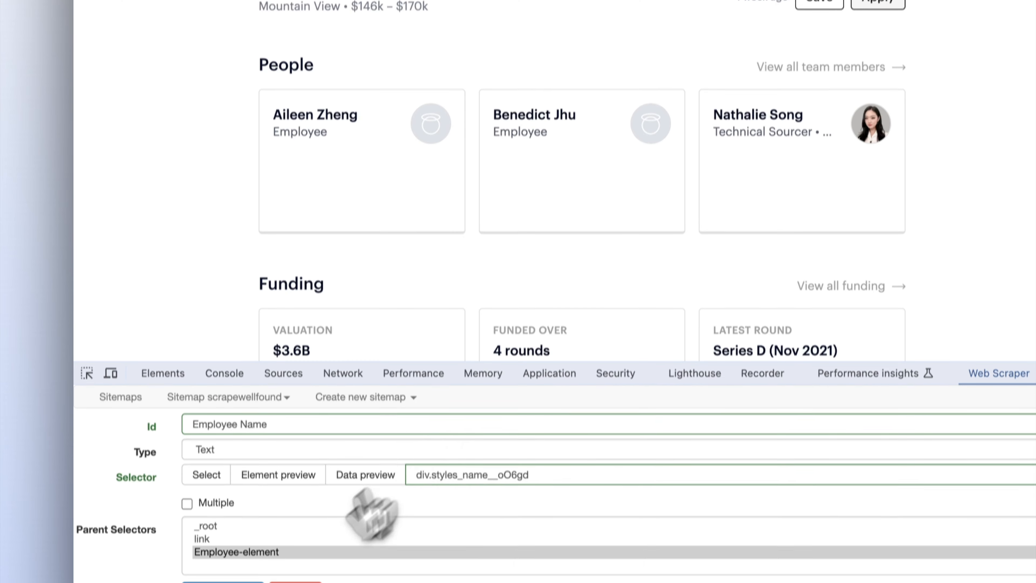
pyautogui.click(245, 558)
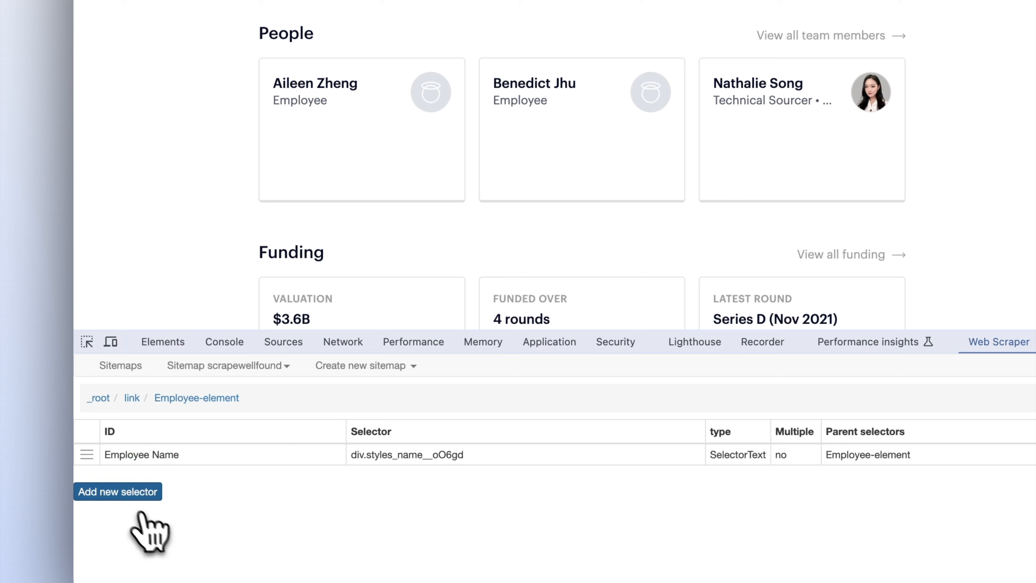
# Add a Text selector with the ID Job Title targeting the role line on the first People card, and save it
pyautogui.click(127, 496)
pyautogui.click(204, 391)
pyautogui.write('Job Title')
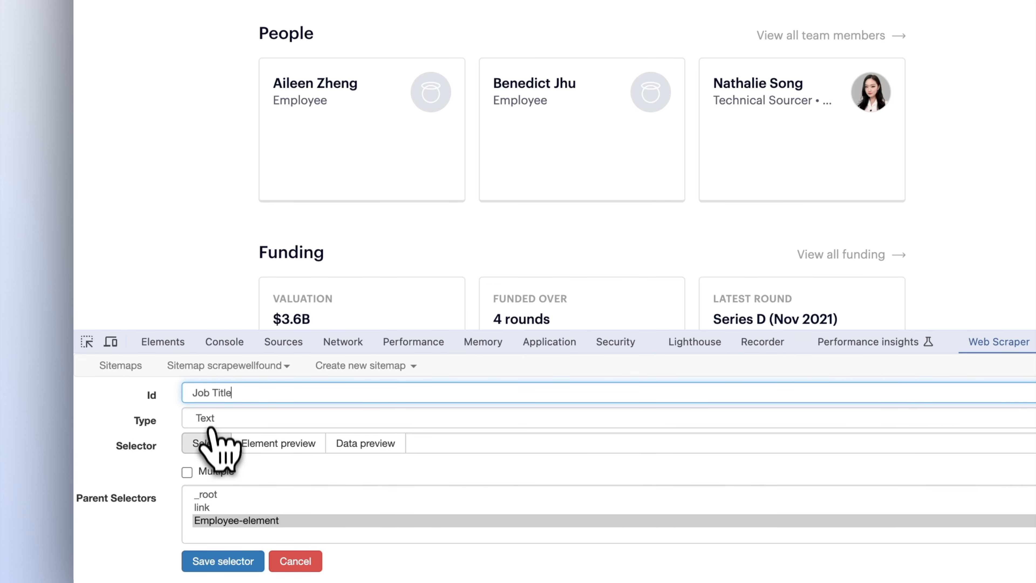
pyautogui.click(204, 442)
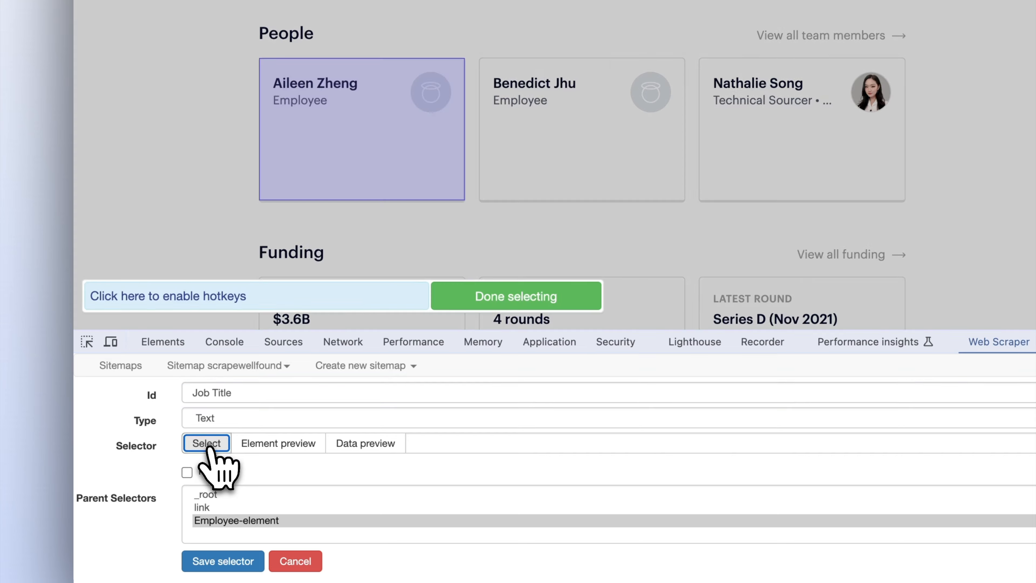
pyautogui.click(298, 104)
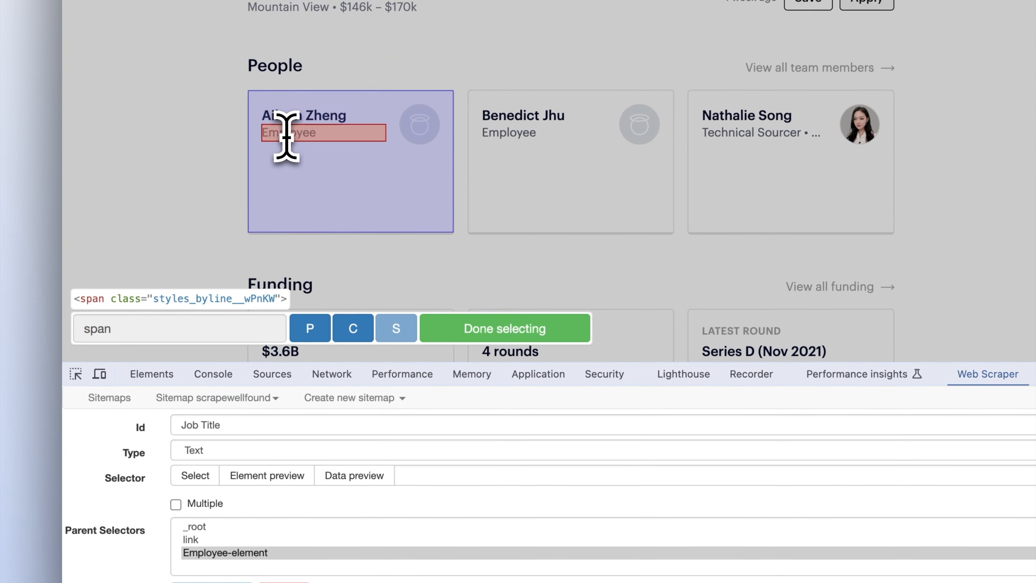
pyautogui.click(501, 330)
pyautogui.click(223, 548)
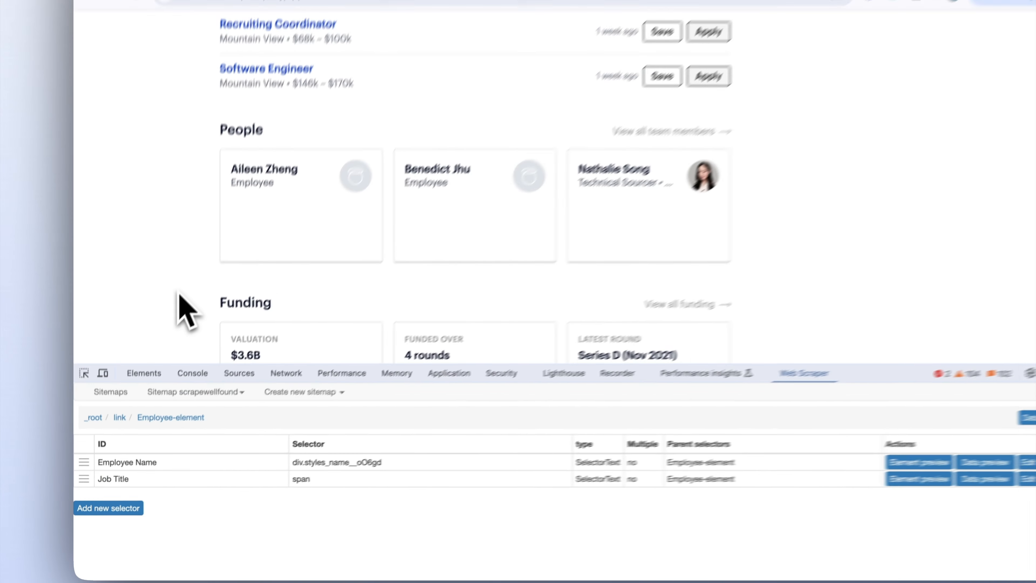
pyautogui.scroll(-5, 166, 326)
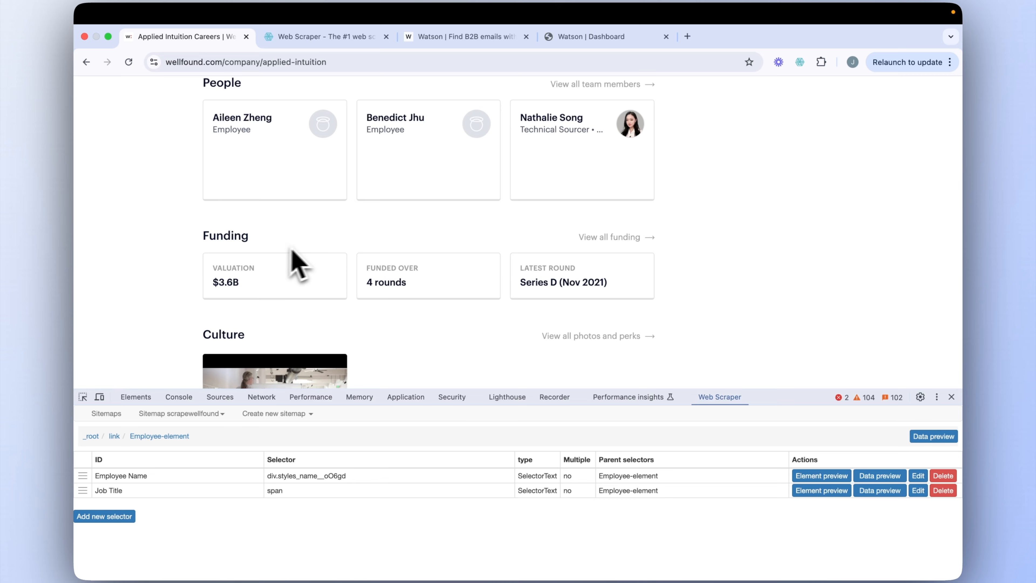
# Look over the Applied Intuition company page, from the funding and culture sections back up to the company header
pyautogui.scroll(-15, 342, 287)
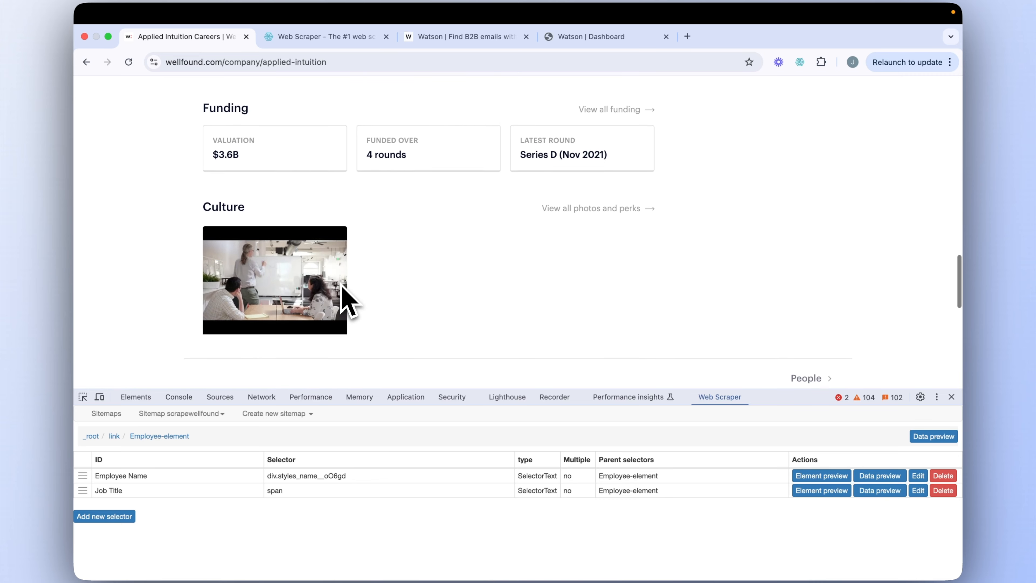
pyautogui.scroll(5, 344, 291)
pyautogui.scroll(-4, 326, 265)
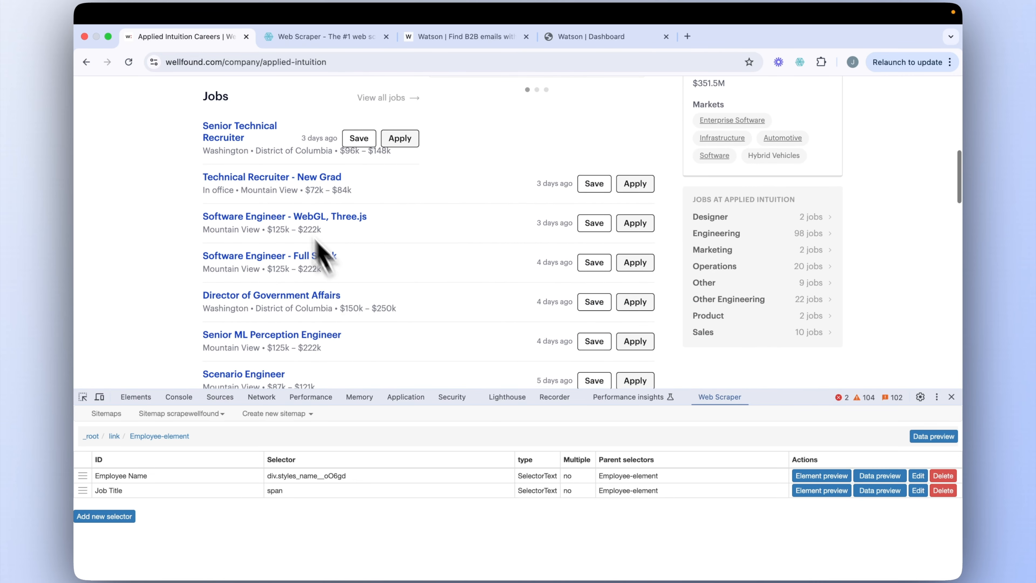
pyautogui.scroll(-3, 244, 338)
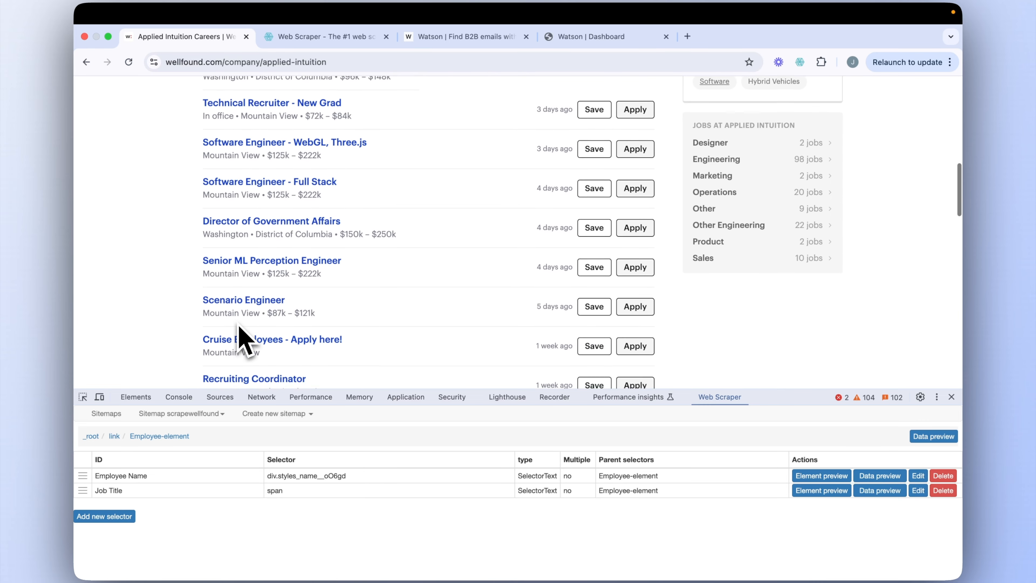
pyautogui.scroll(10, 244, 337)
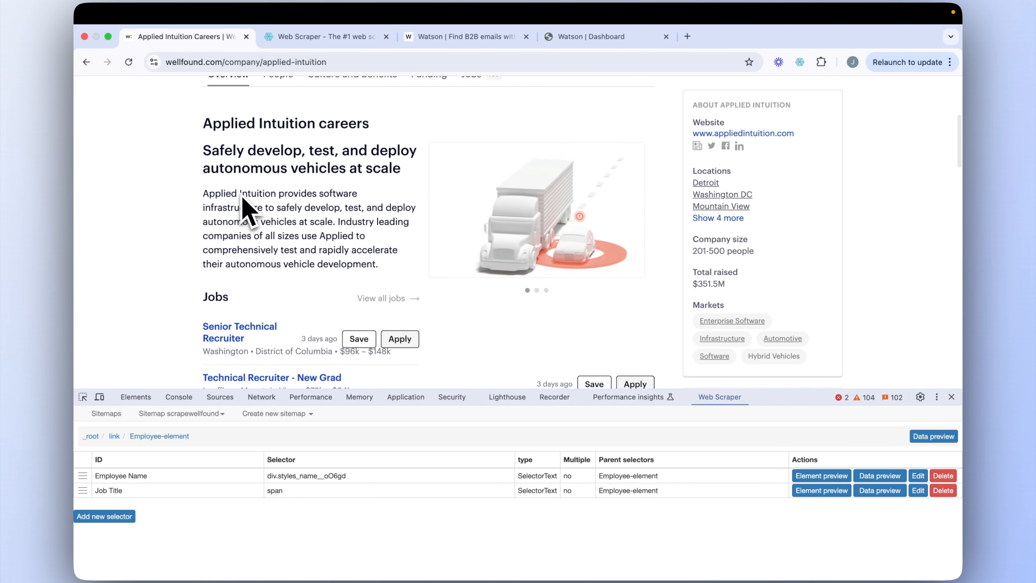
pyautogui.scroll(3, 244, 200)
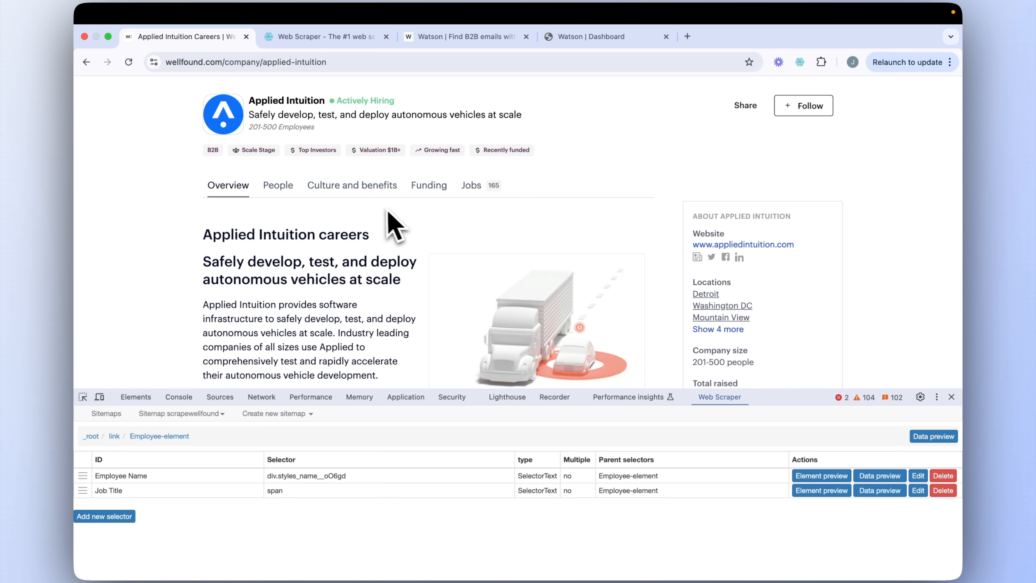
pyautogui.scroll(2, 369, 275)
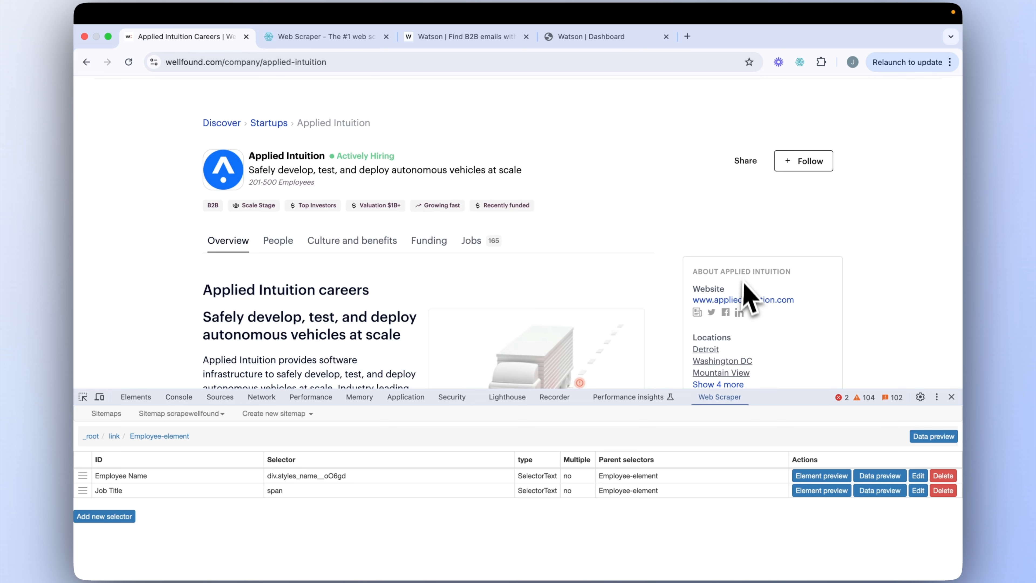
pyautogui.scroll(1, 587, 196)
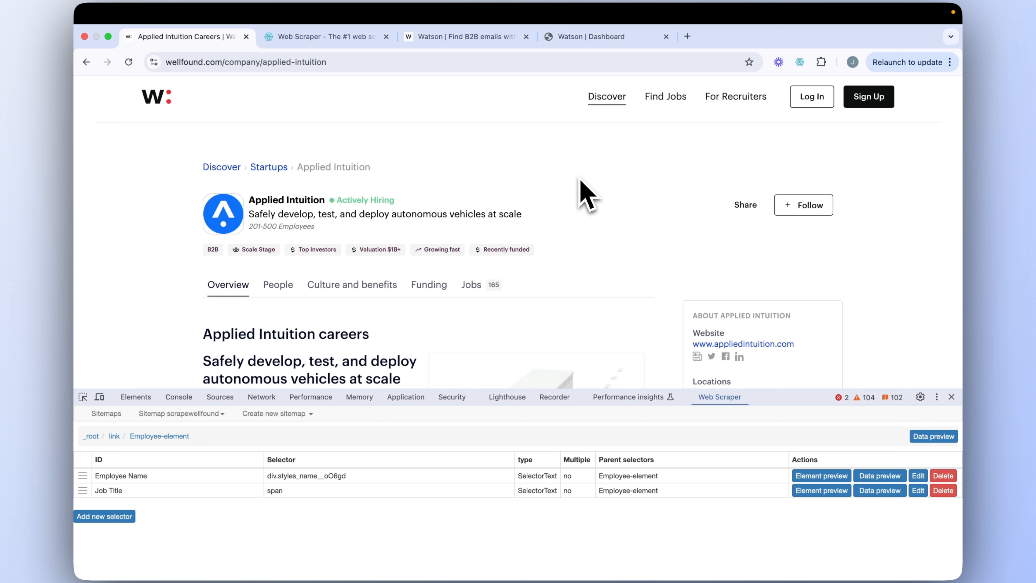
pyautogui.moveTo(484, 252)
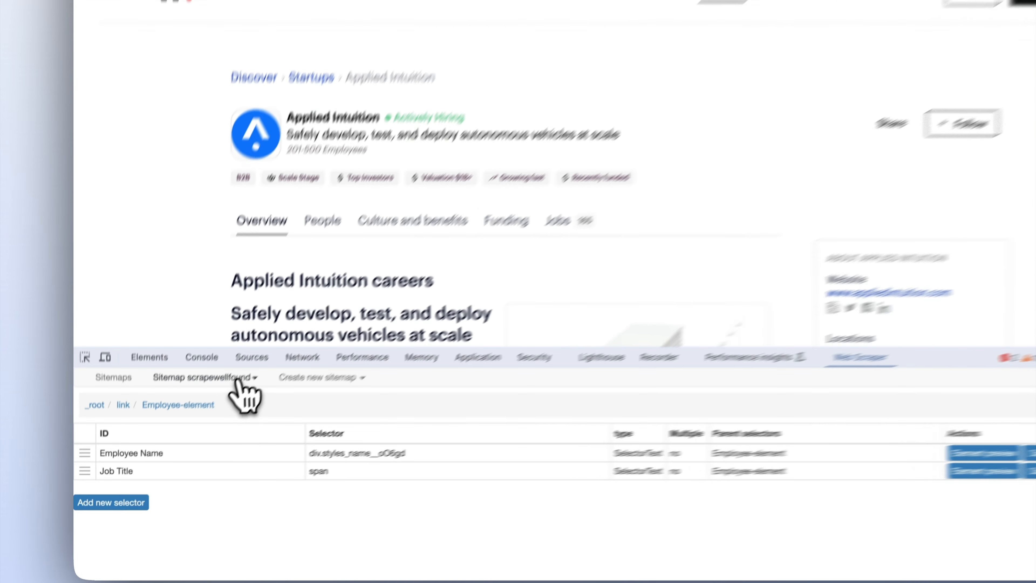
# Start scraping with the scrapewellfound sitemap, using a request interval of 4000 ms and a page load delay of 4000 ms
pyautogui.click(207, 414)
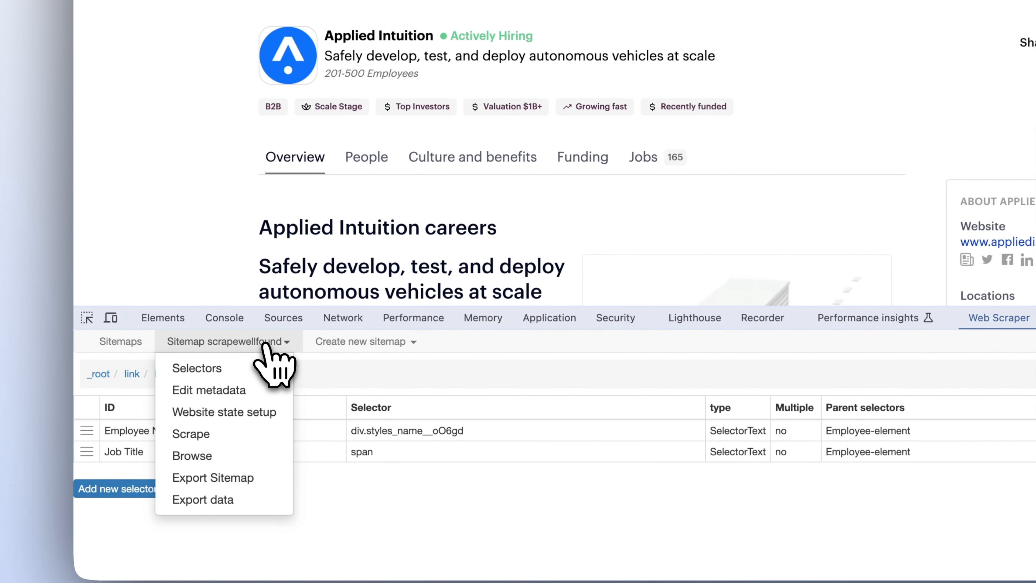
pyautogui.click(238, 434)
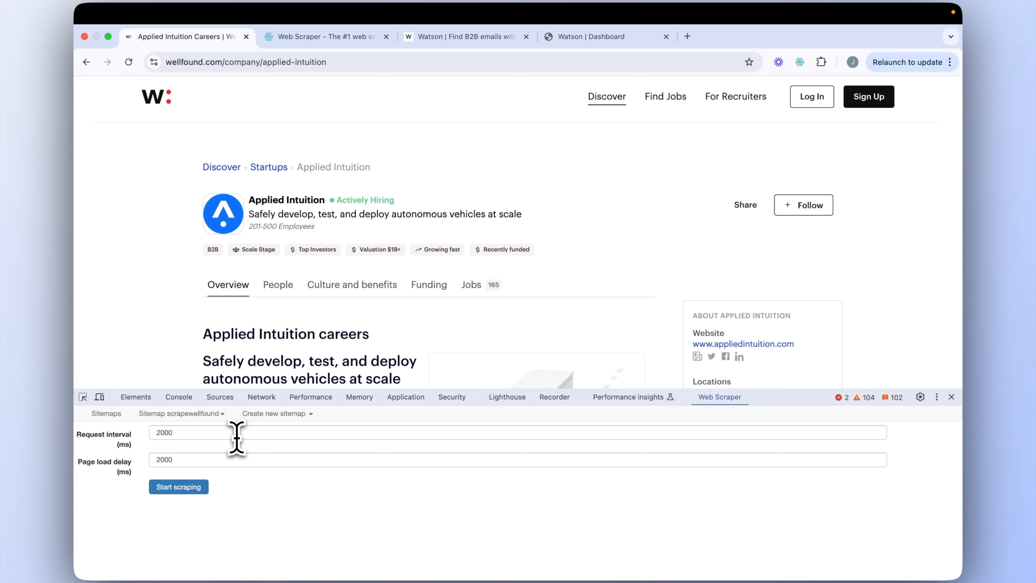
pyautogui.click(153, 433)
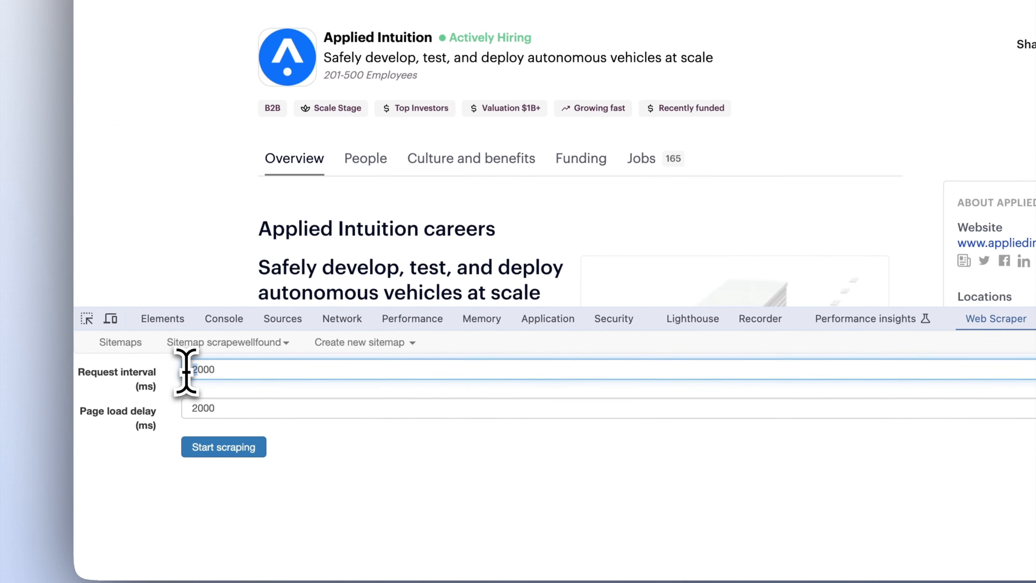
pyautogui.write('4')
pyautogui.click(187, 410)
pyautogui.press('Delete')
pyautogui.write('4')
pyautogui.click(310, 446)
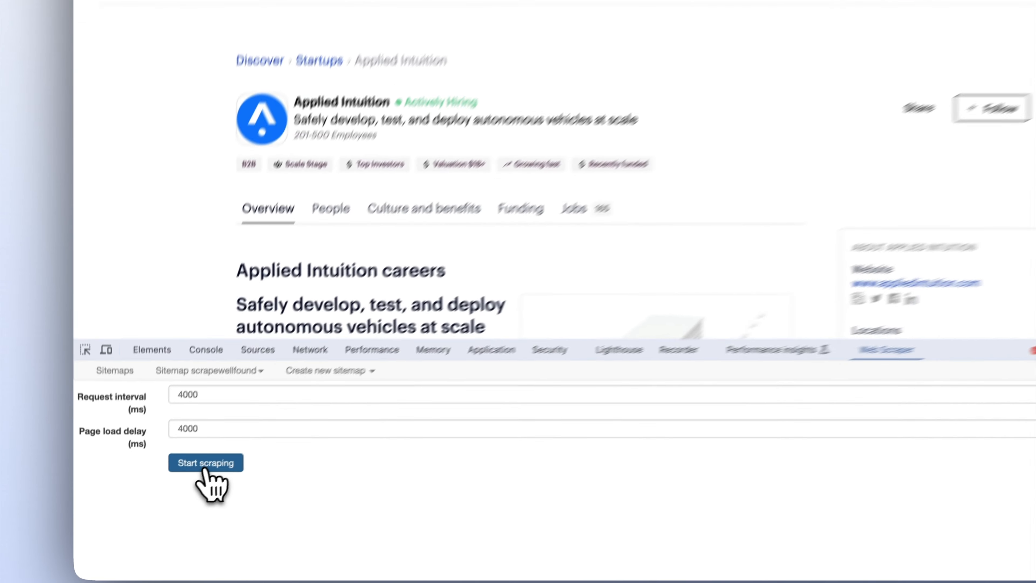
pyautogui.click(182, 488)
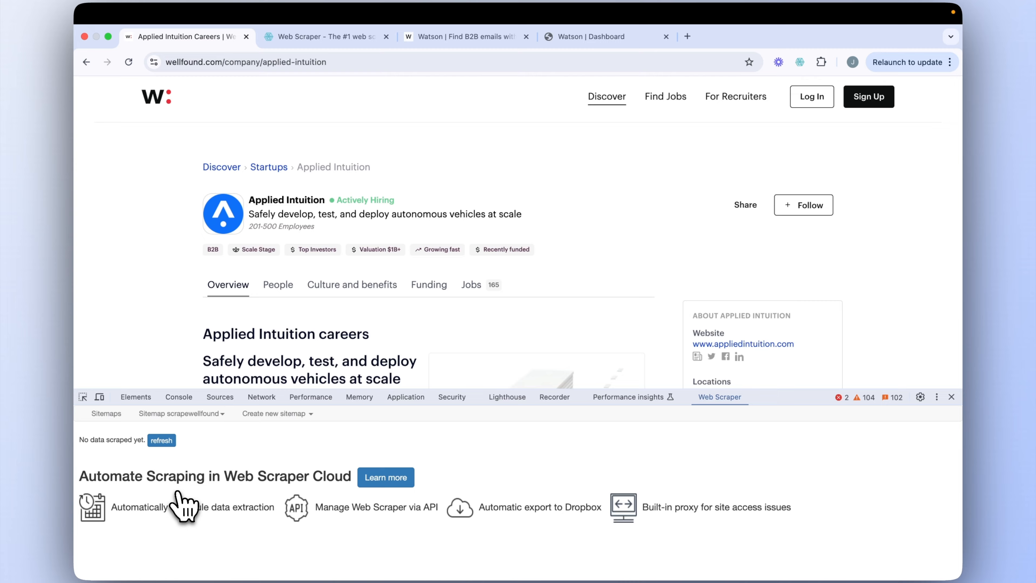
# Refresh the scraped data and look through the collected company and employee rows
pyautogui.click(162, 441)
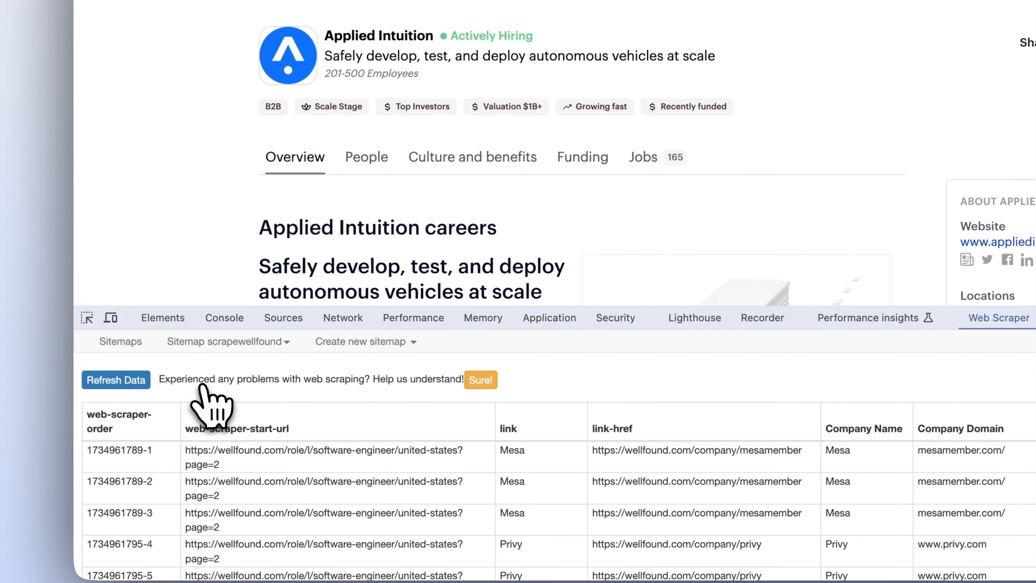
pyautogui.scroll(-5, 210, 406)
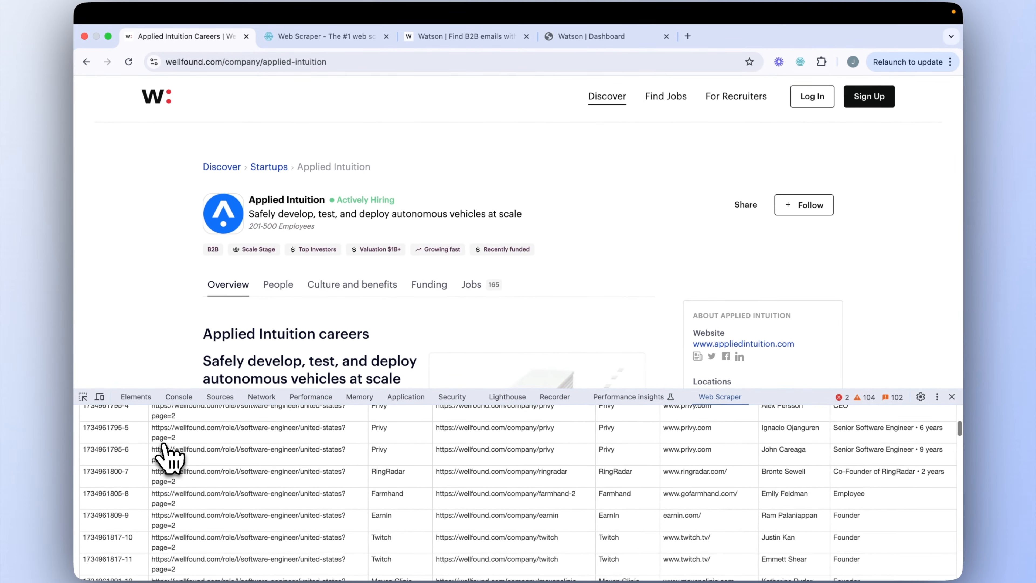
pyautogui.scroll(-10, 164, 444)
pyautogui.scroll(15, 163, 444)
# Export the scrapewellfound sitemap's scraped data as a CSV file
pyautogui.click(183, 413)
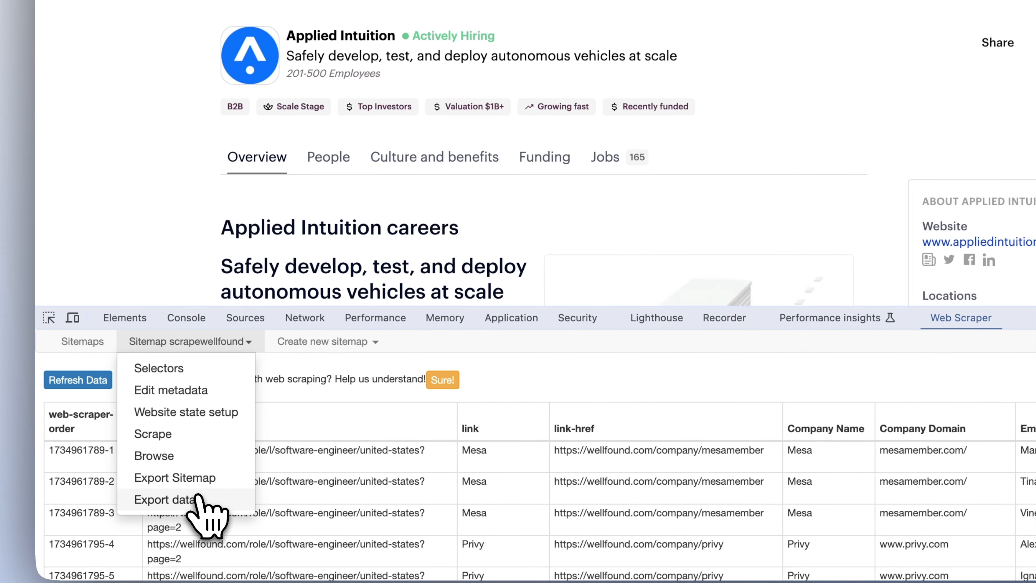
pyautogui.click(191, 498)
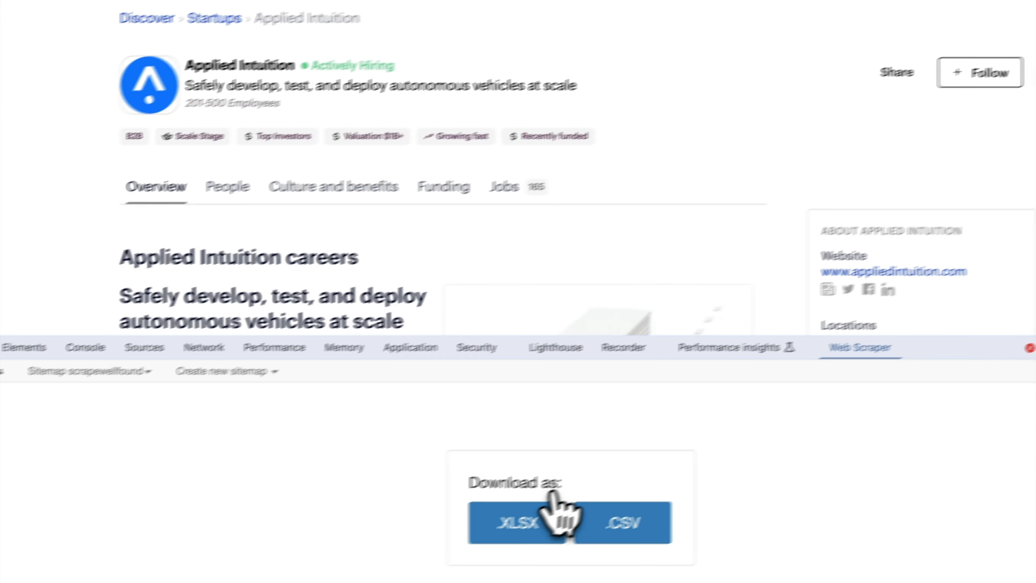
pyautogui.click(567, 543)
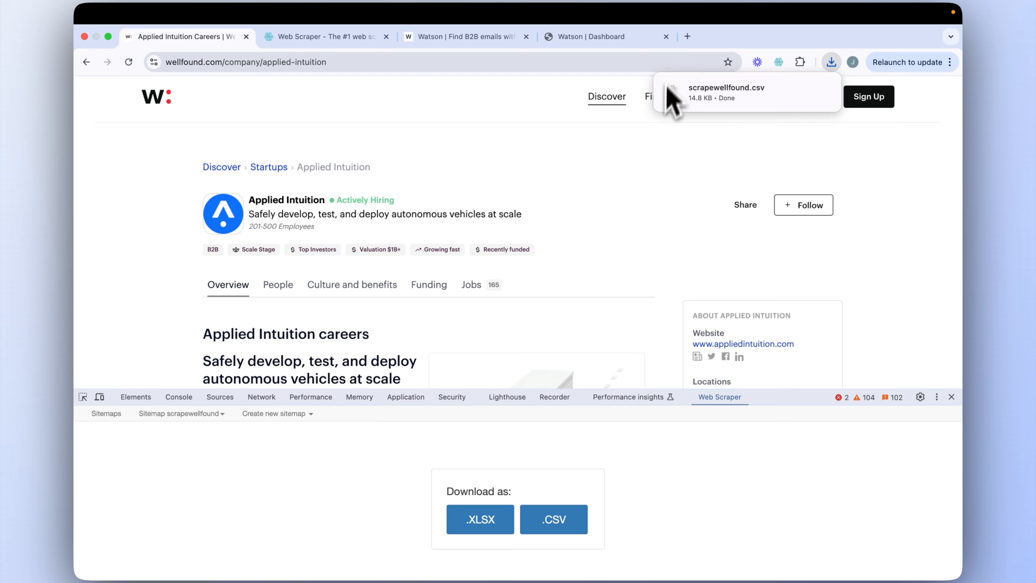
# Create a new blank Google Sheets spreadsheet in a separate browser tab through sheets.new
pyautogui.click(687, 36)
pyautogui.write('sheets.new')
pyautogui.press('Return')
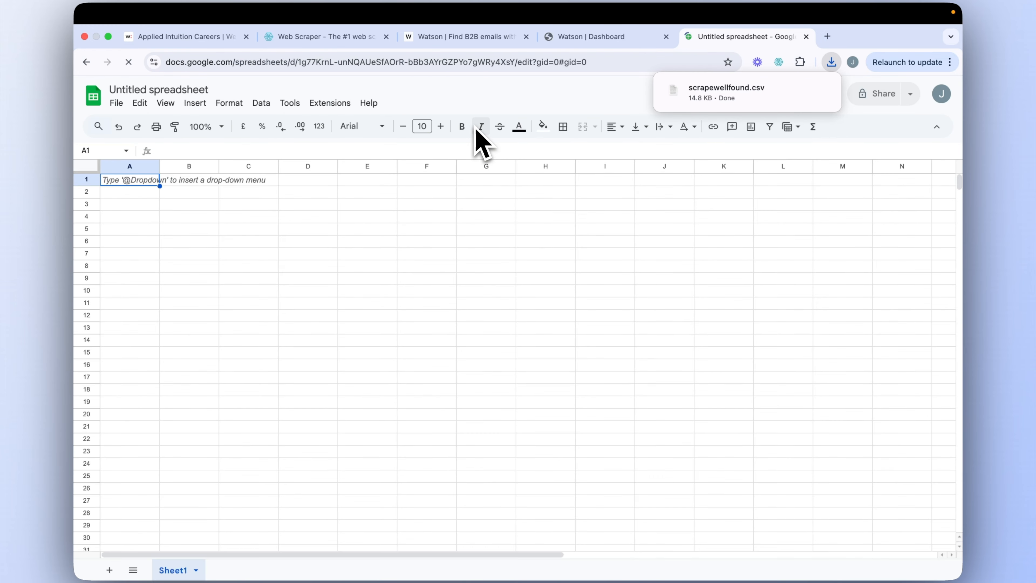
# Import the downloaded scrapewellfound.csv so that it replaces the current sheet, and dismiss the pre-built tables suggestions
pyautogui.click(116, 102)
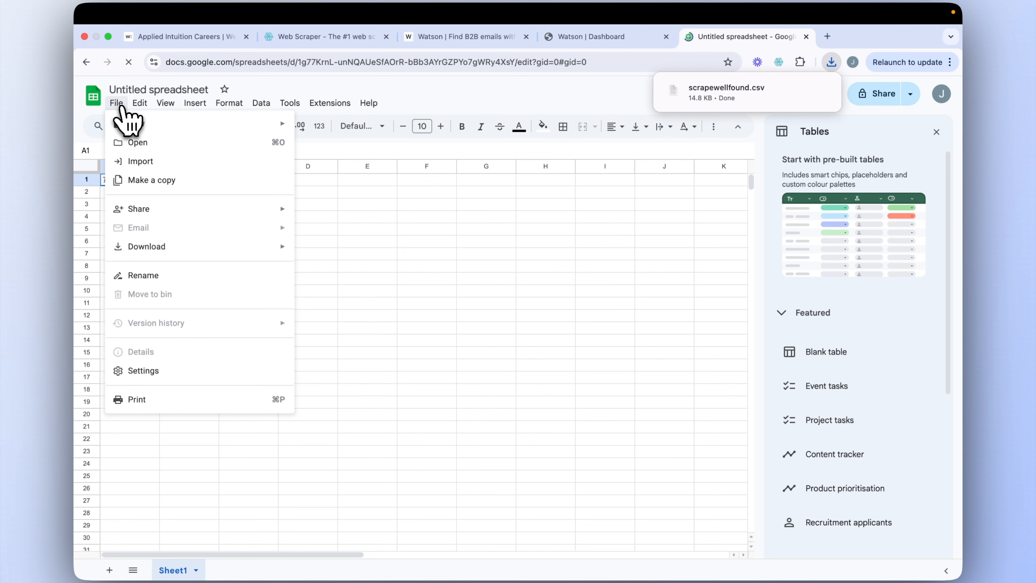
pyautogui.click(134, 161)
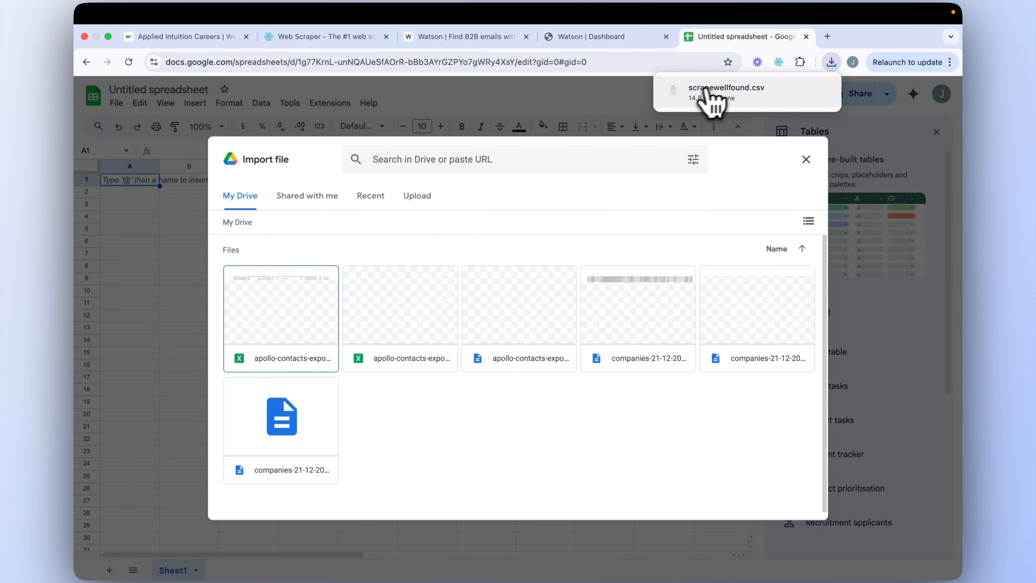
pyautogui.click(432, 196)
pyautogui.moveTo(745, 103); pyautogui.dragTo(552, 304)
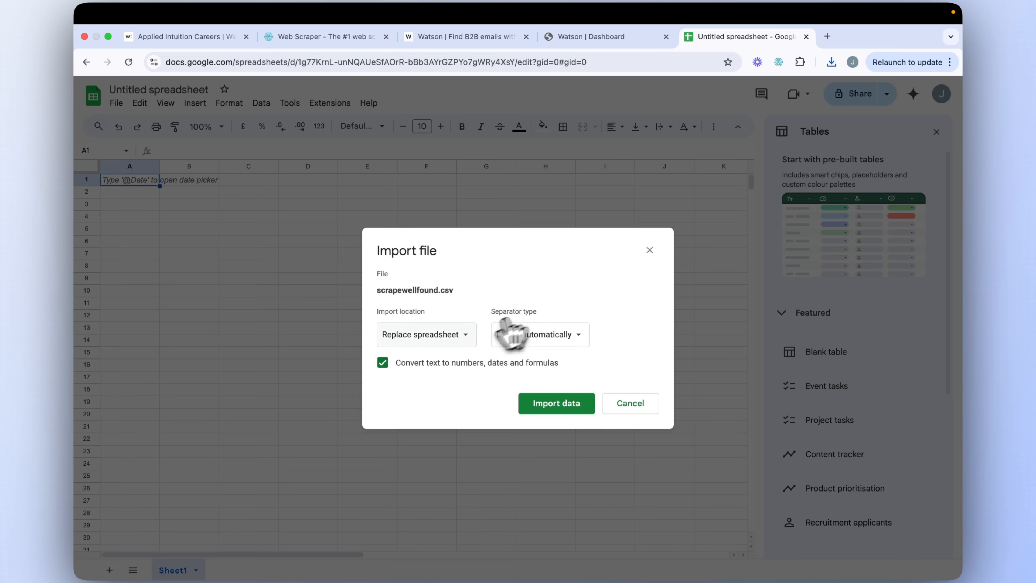
pyautogui.click(451, 338)
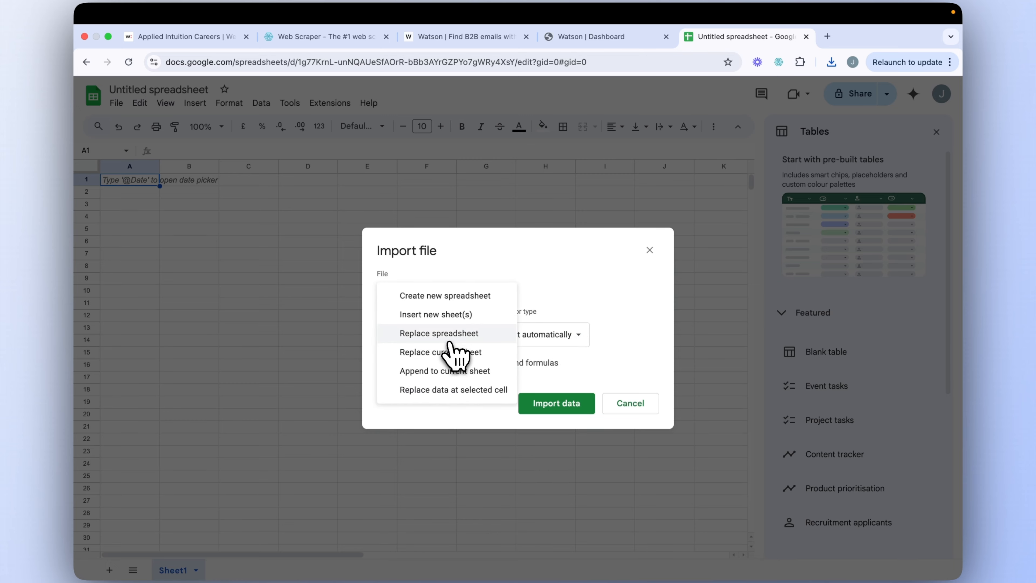
pyautogui.click(450, 350)
pyautogui.click(539, 403)
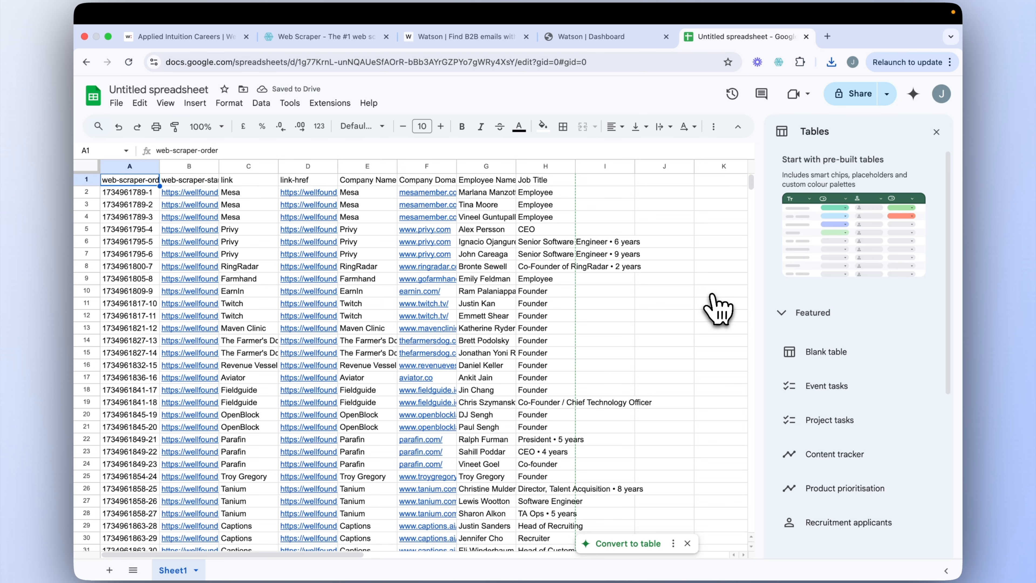
pyautogui.click(935, 132)
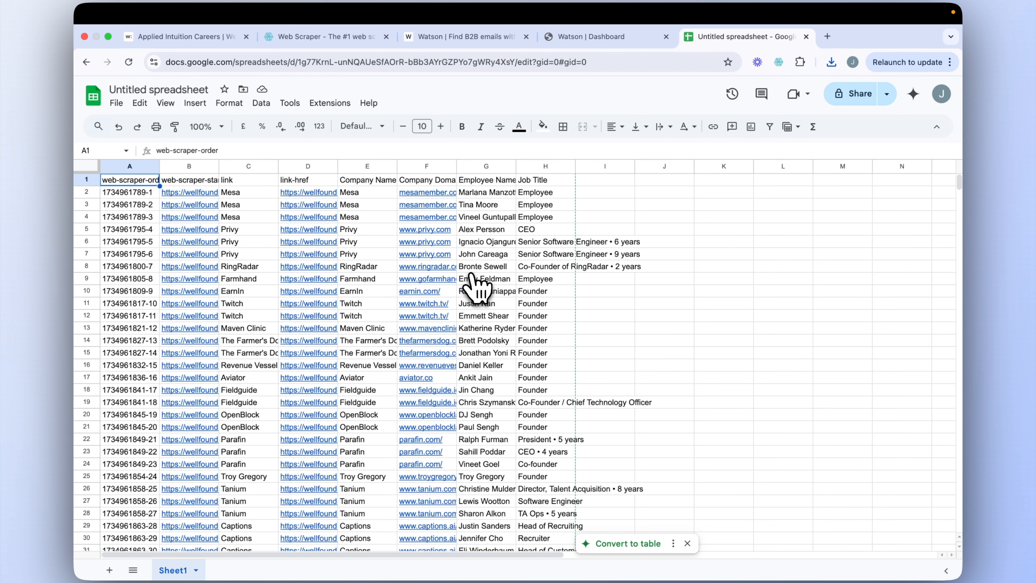
# Check the imported rows and create a filter over the whole data range A1:H74
pyautogui.scroll(-20, 473, 277)
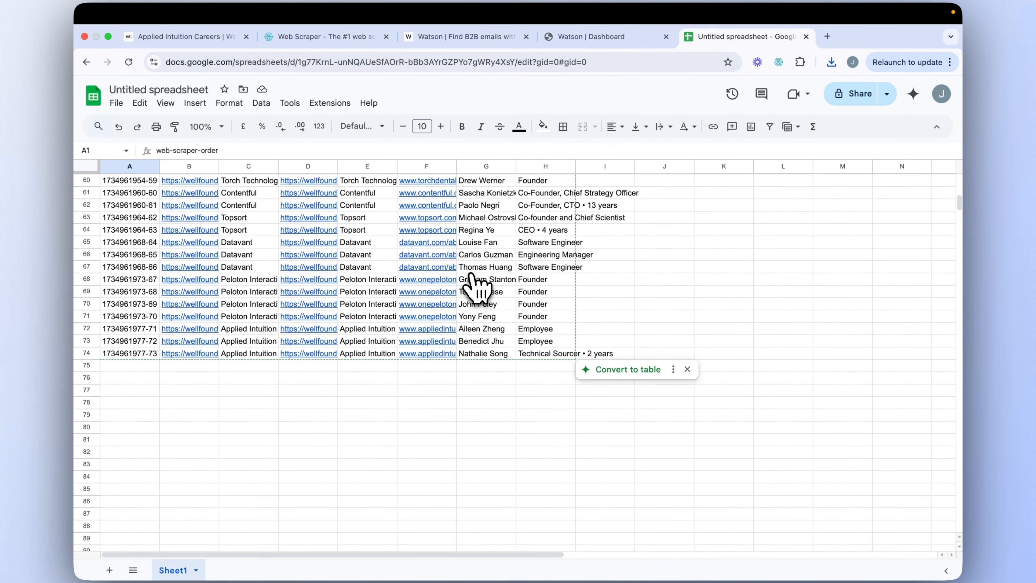
pyautogui.scroll(20, 474, 282)
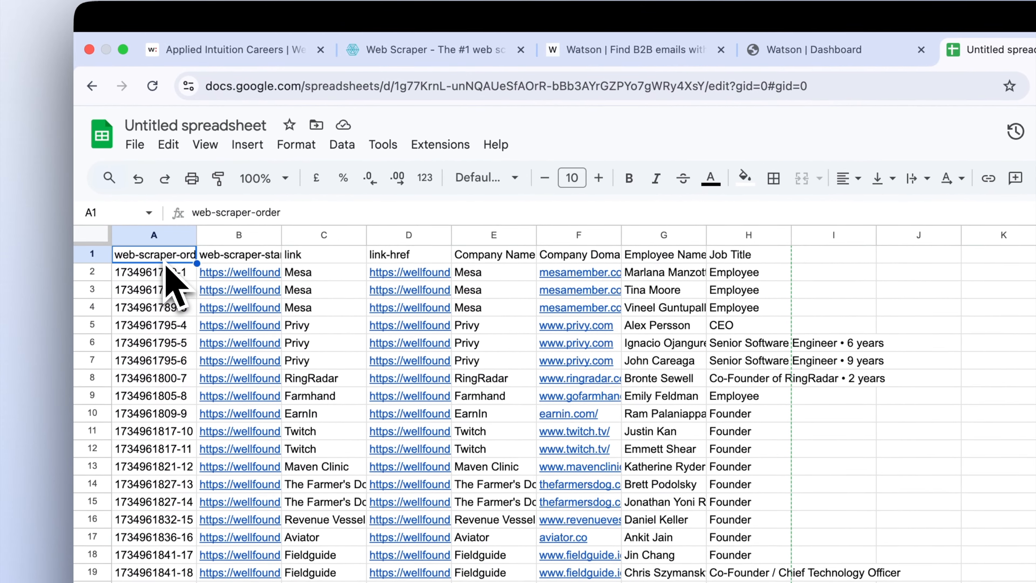
pyautogui.press('super+shift+Right')
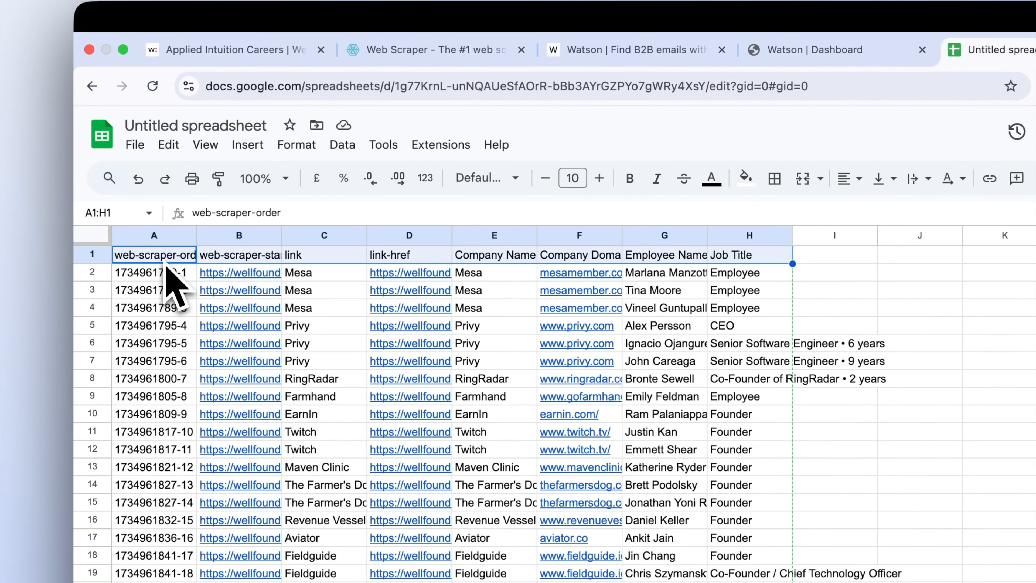
pyautogui.press('super+shift+Down')
pyautogui.click(342, 144)
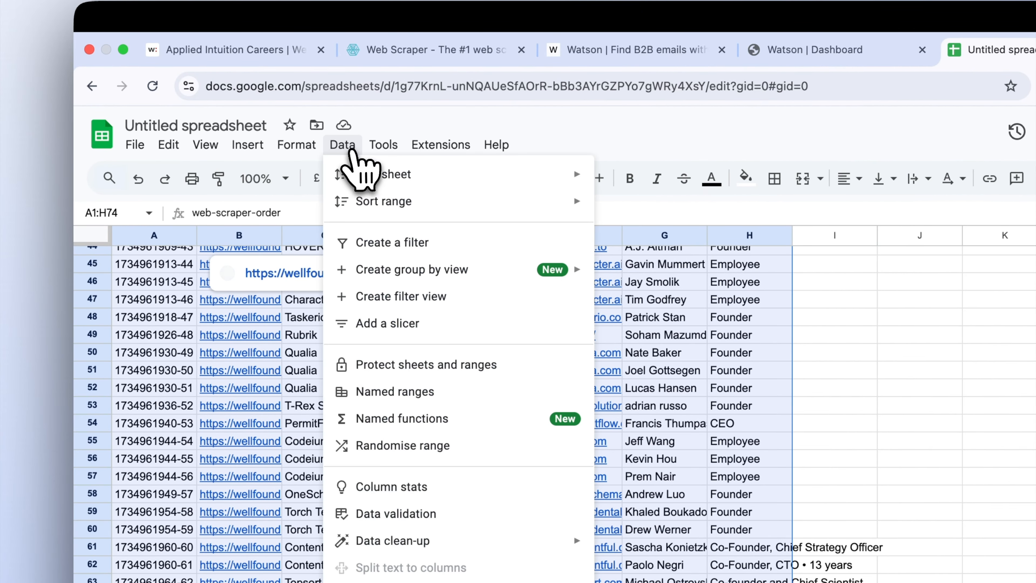
pyautogui.click(386, 244)
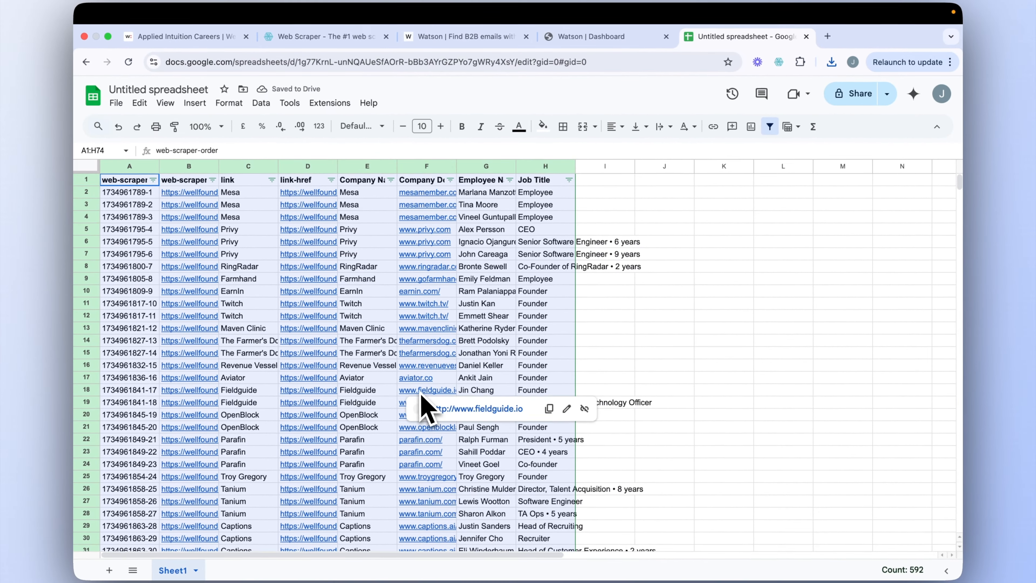
# Insert a blank column immediately before Employee Name and give it the header Cleaned Domain
pyautogui.moveTo(420, 396)
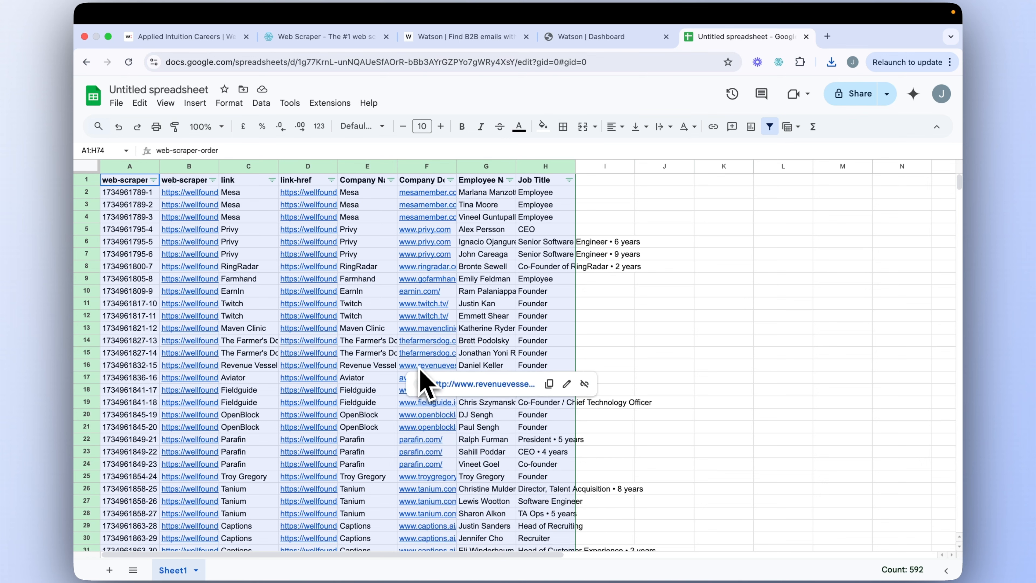
pyautogui.moveTo(421, 363)
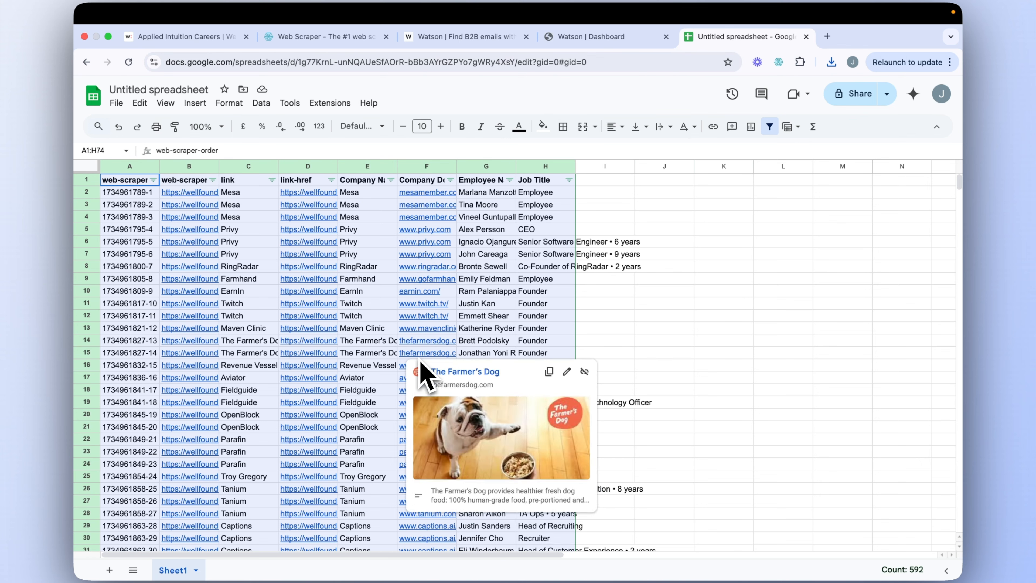
pyautogui.click(488, 166)
pyautogui.rightClick(488, 166)
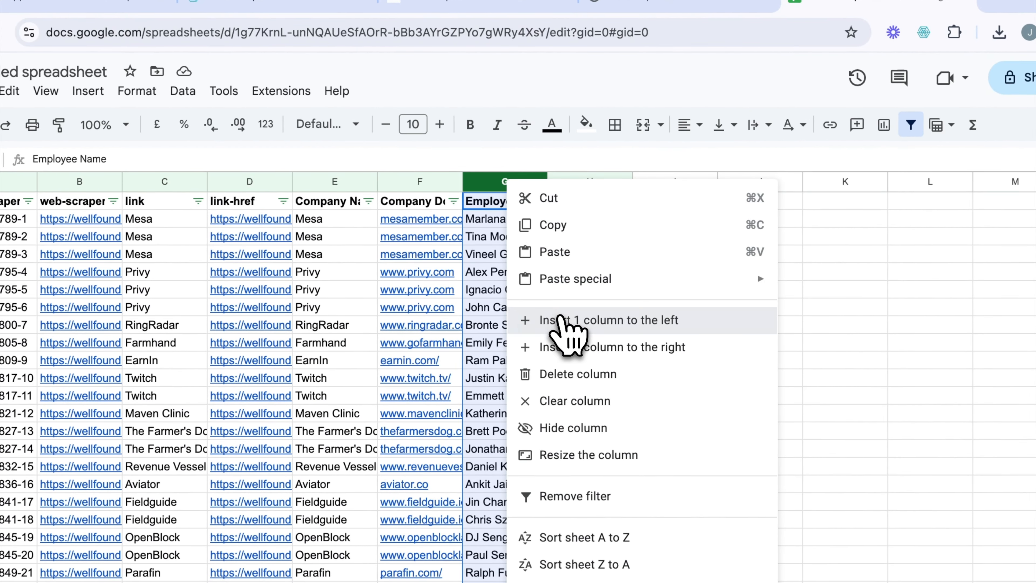
pyautogui.click(565, 323)
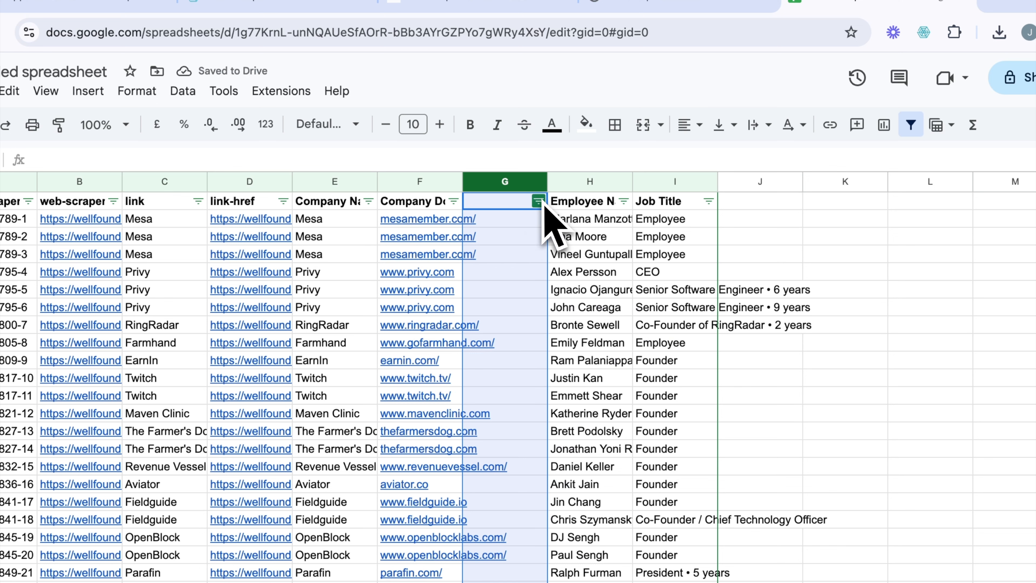
pyautogui.click(514, 206)
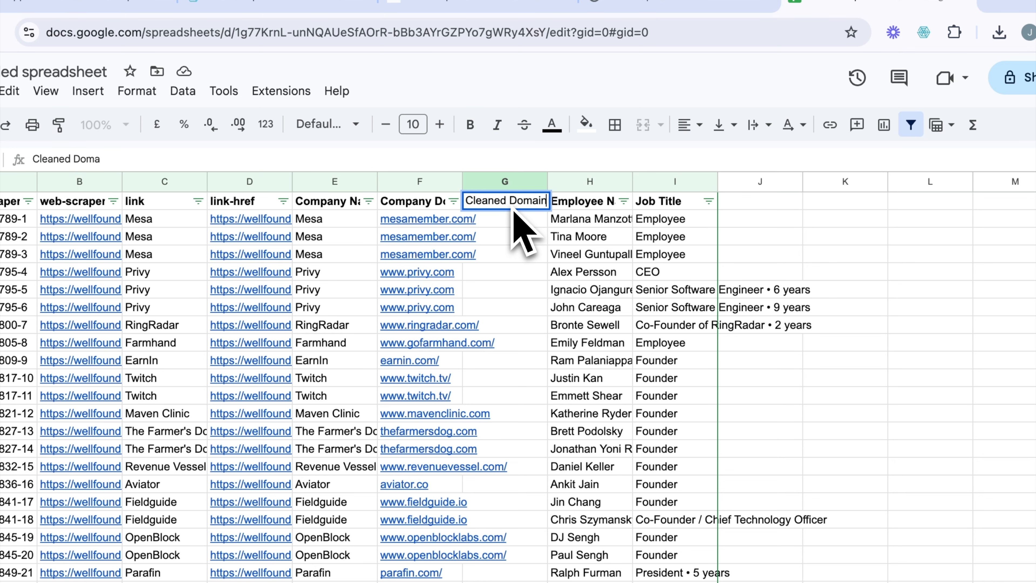
pyautogui.press('Return')
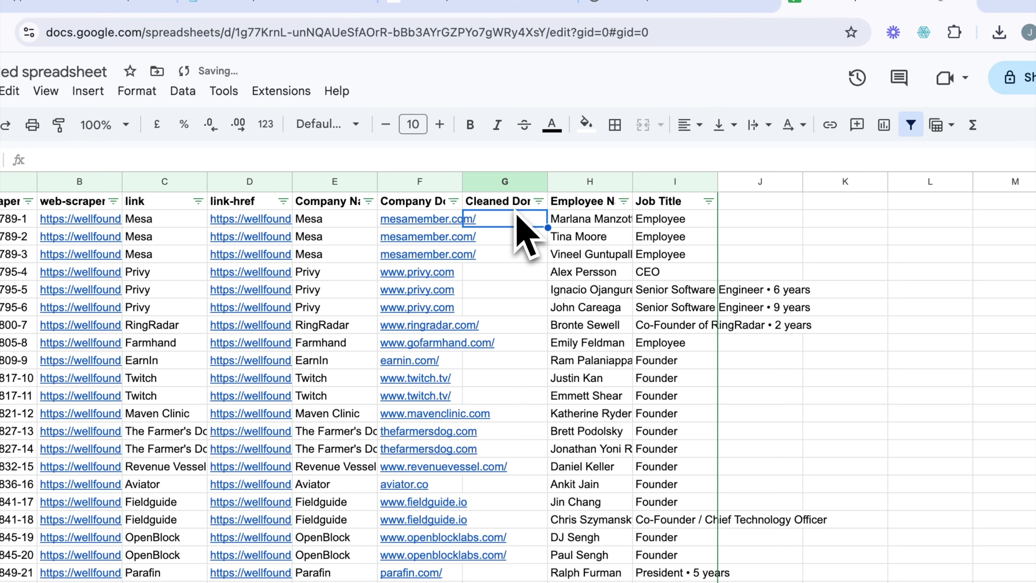
# Fit the Company Domain column's width to its contents and sort the filtered data A to Z by Company Domain
pyautogui.doubleClick(461, 180)
pyautogui.click(474, 226)
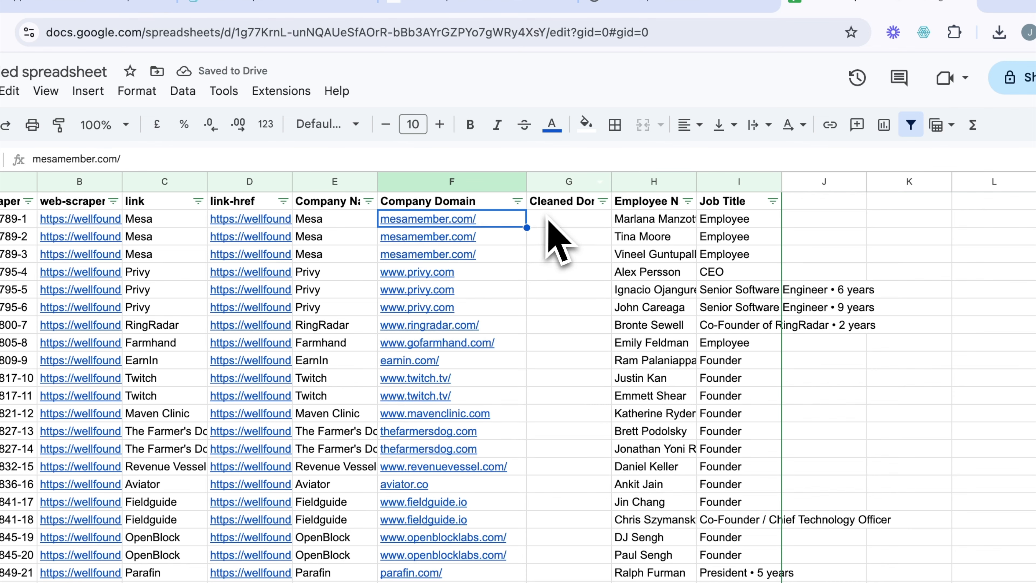
pyautogui.click(517, 201)
pyautogui.click(494, 232)
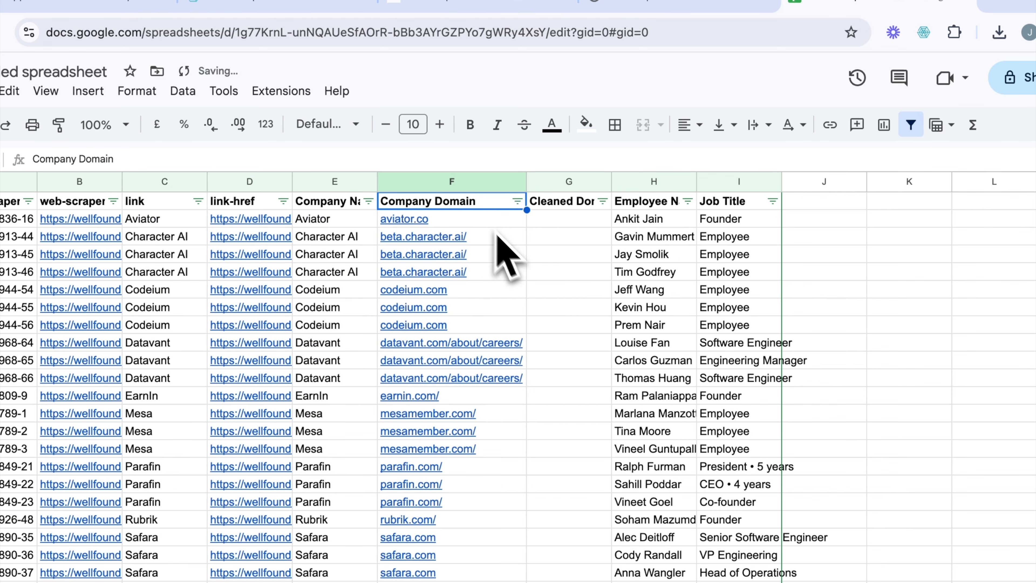
pyautogui.scroll(-15, 524, 319)
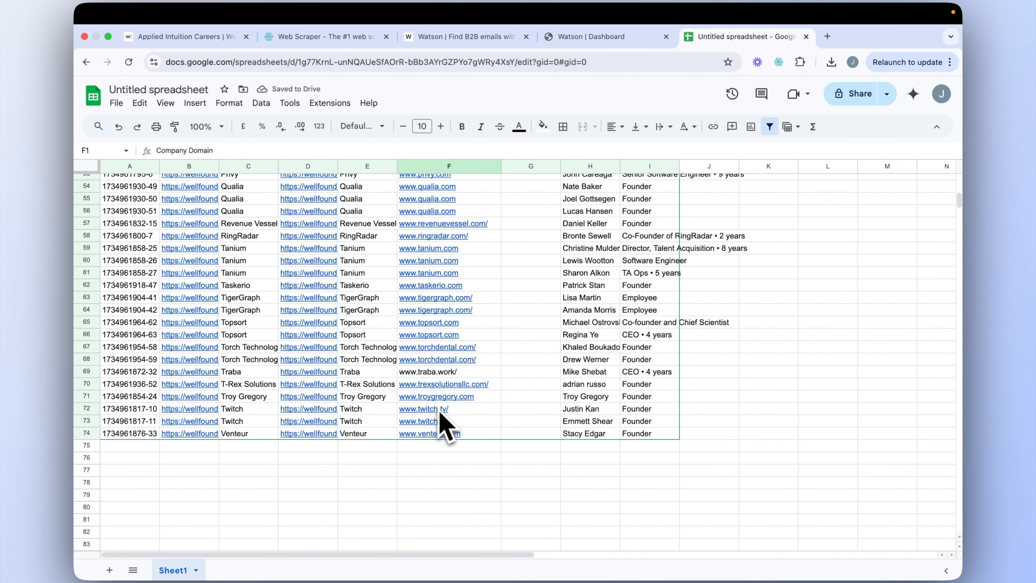
pyautogui.scroll(5, 446, 304)
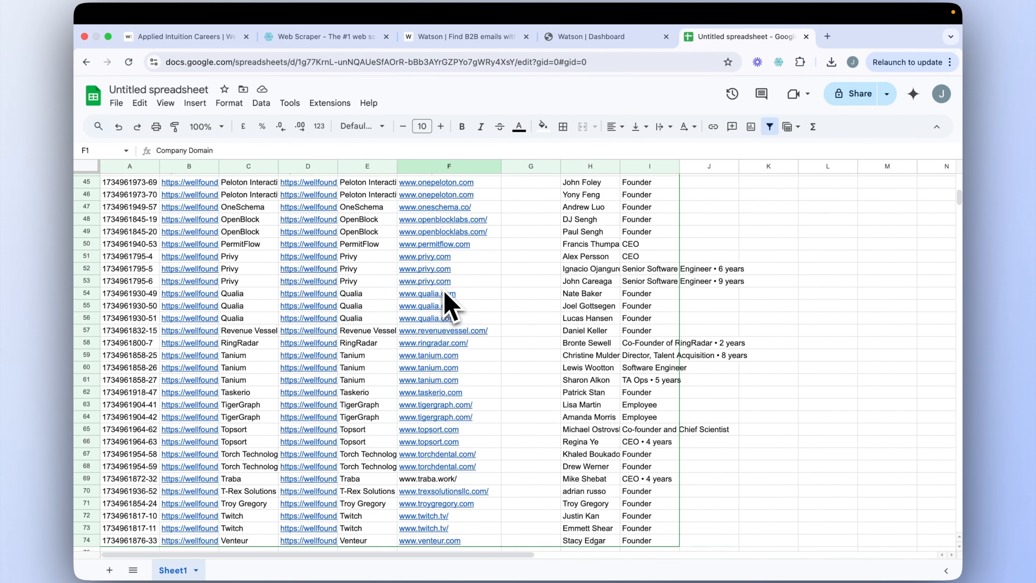
pyautogui.scroll(10, 445, 293)
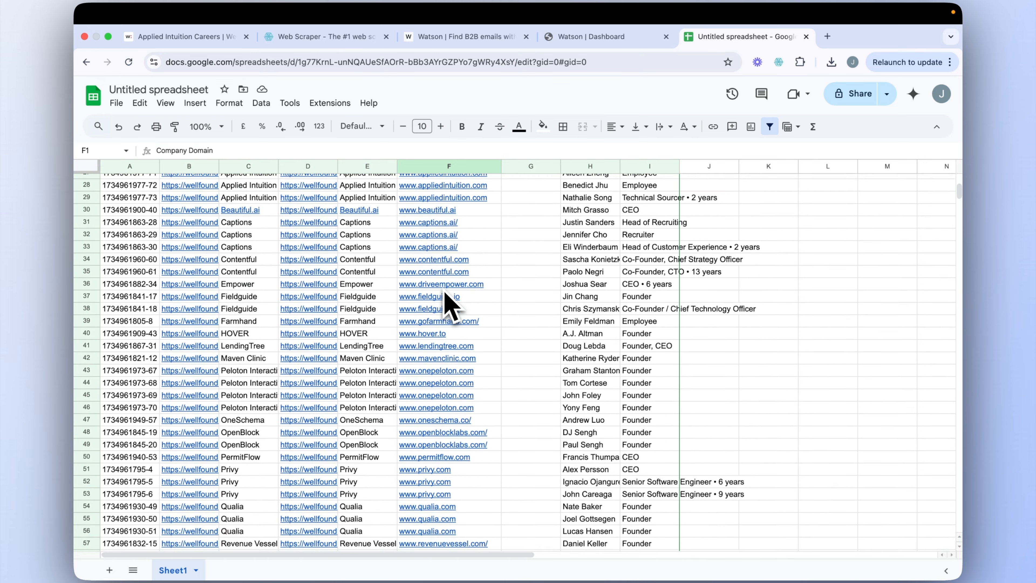
pyautogui.scroll(2, 451, 306)
pyautogui.click(517, 246)
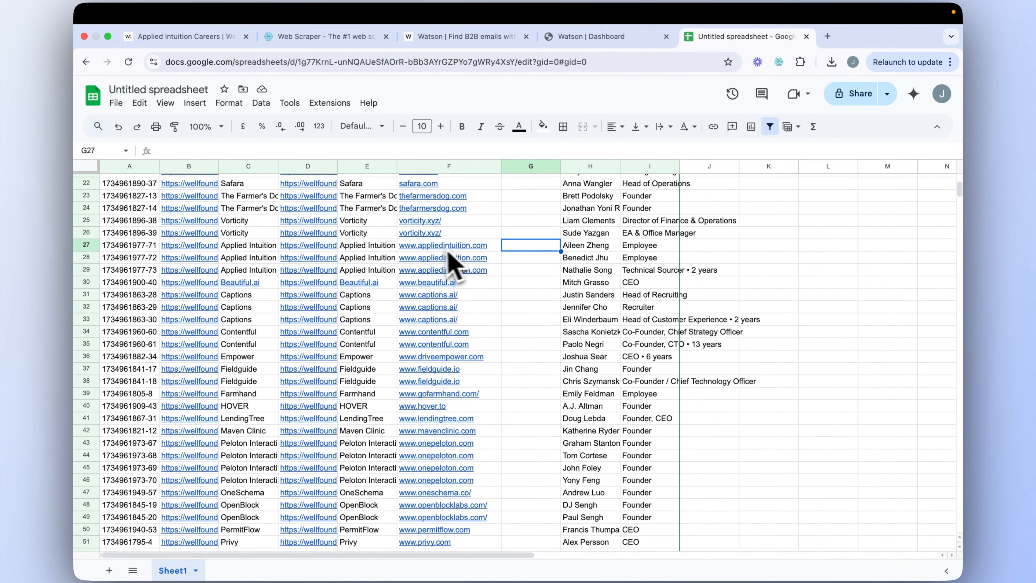
pyautogui.moveTo(420, 263)
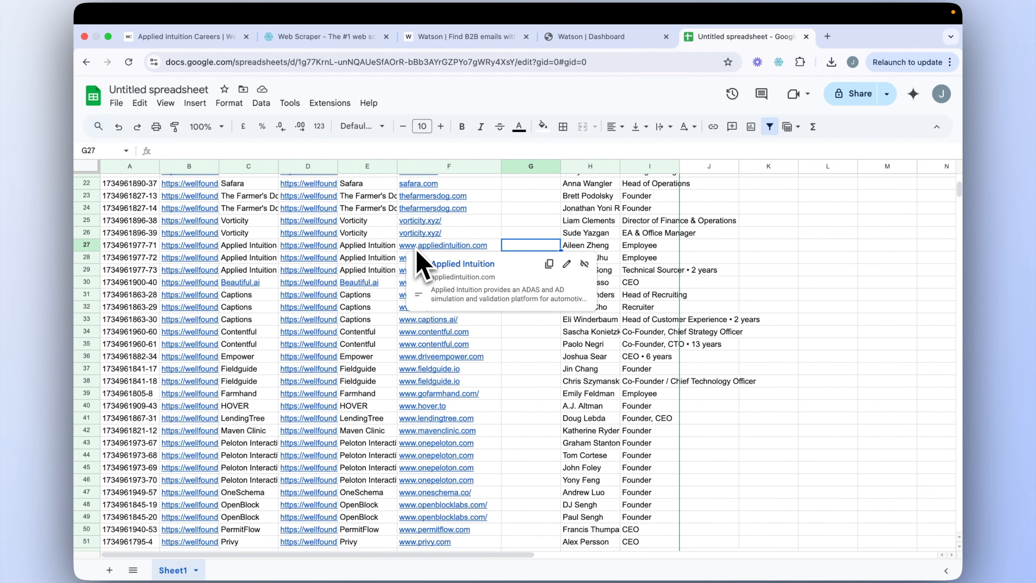
pyautogui.write('=ri')
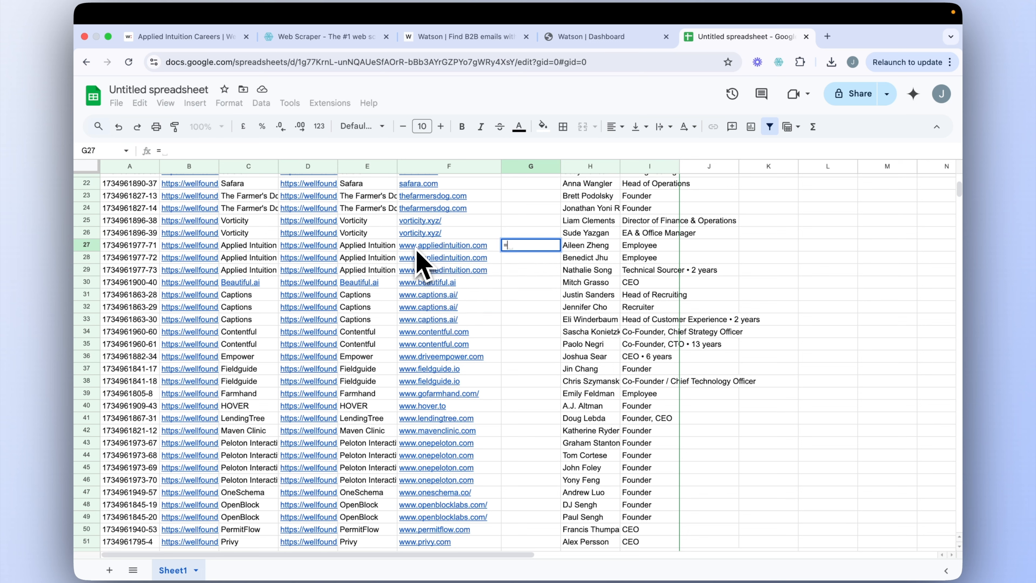
pyautogui.write('ght(')
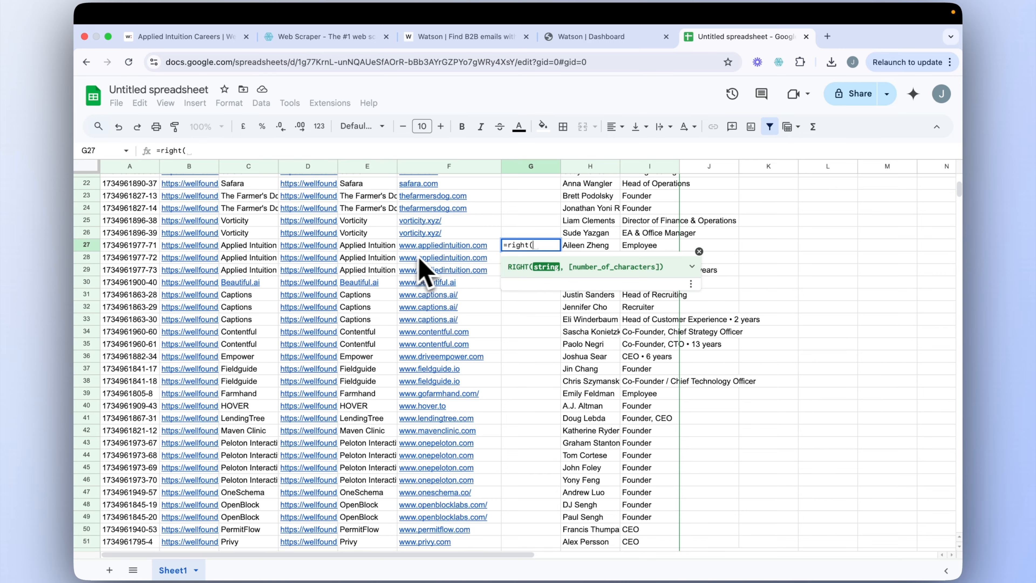
pyautogui.click(435, 246)
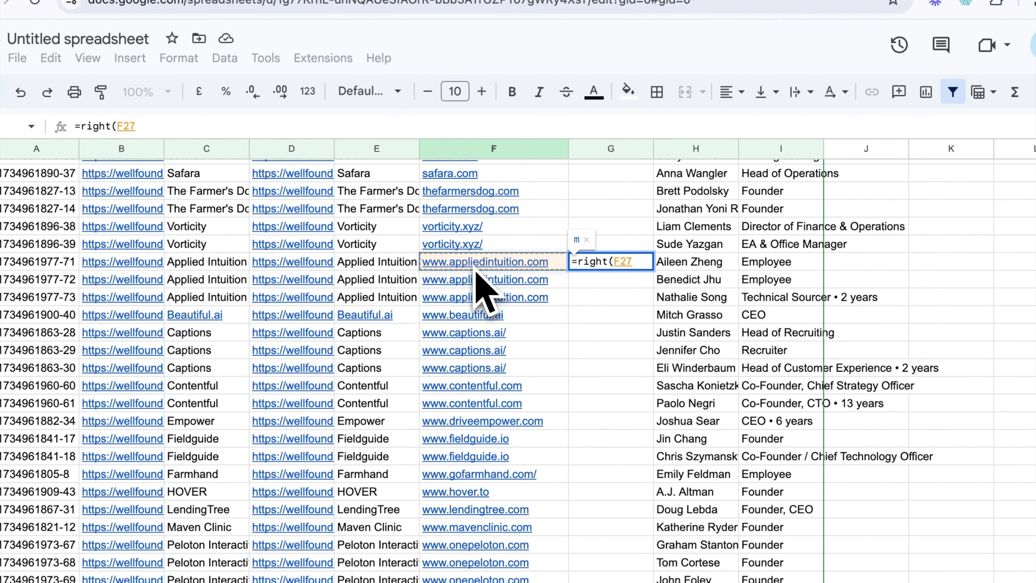
pyautogui.write(',')
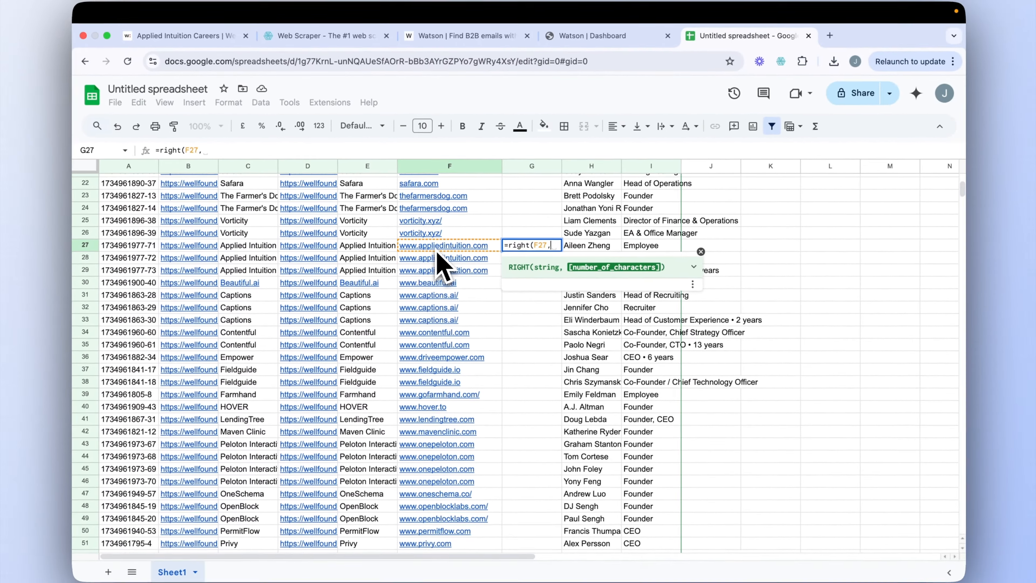
pyautogui.write('LE')
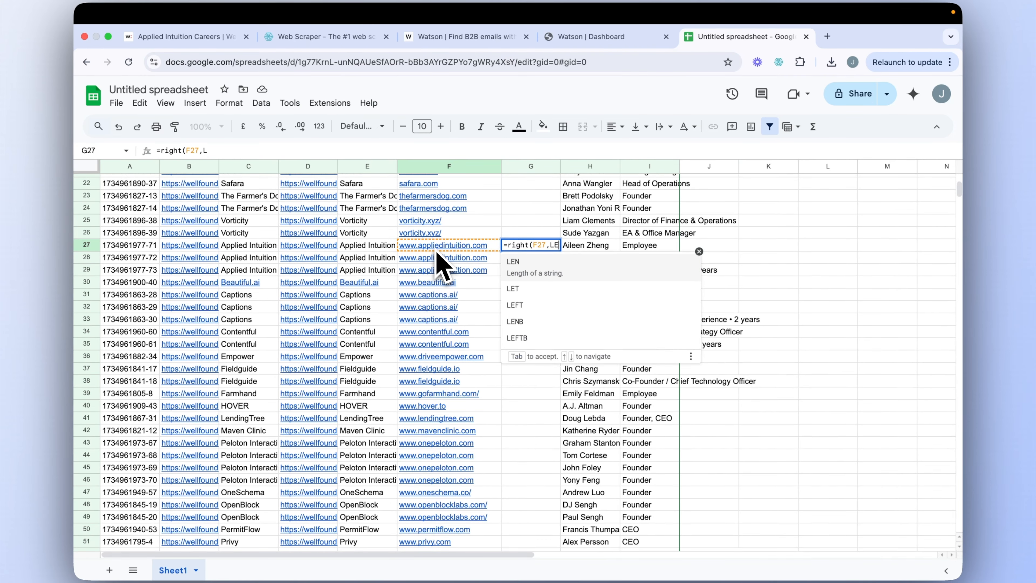
pyautogui.write('N(')
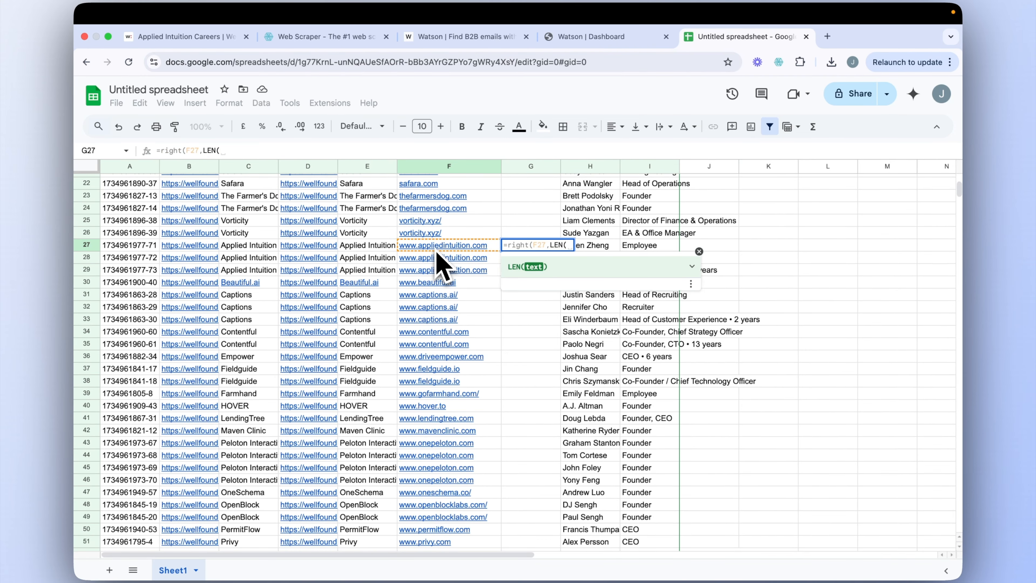
pyautogui.click(437, 249)
pyautogui.write(')')
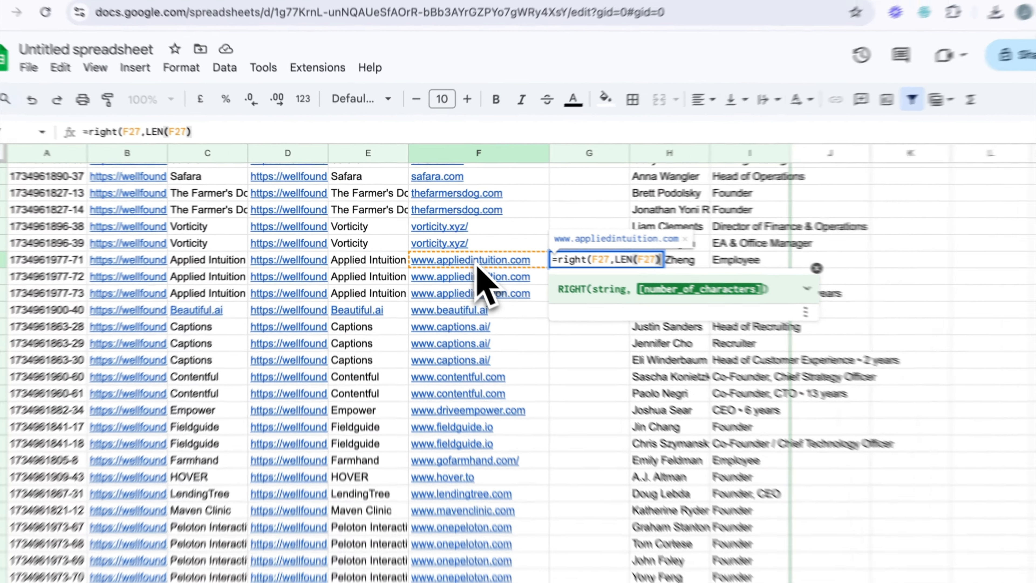
pyautogui.write('-4')
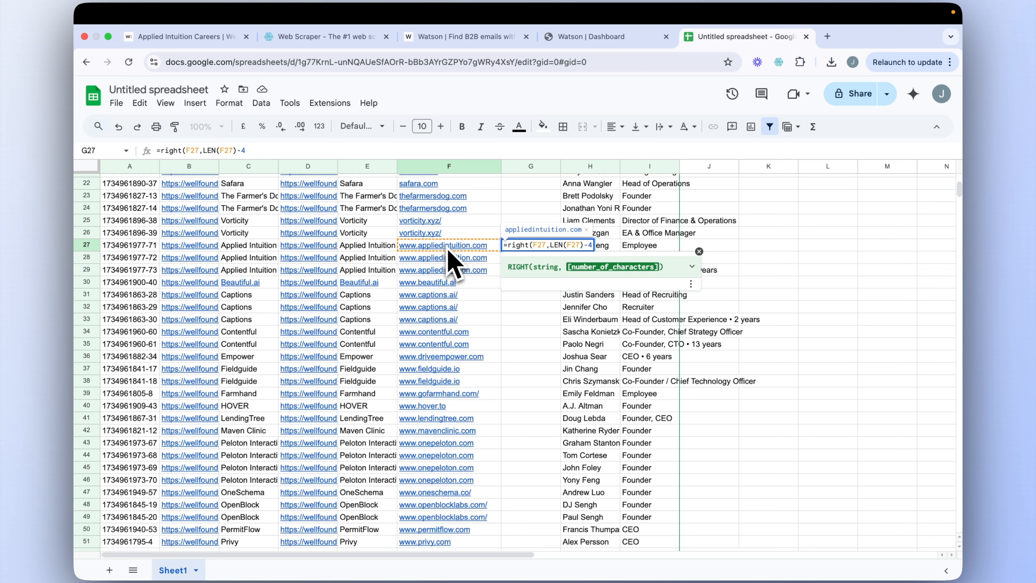
pyautogui.write(')')
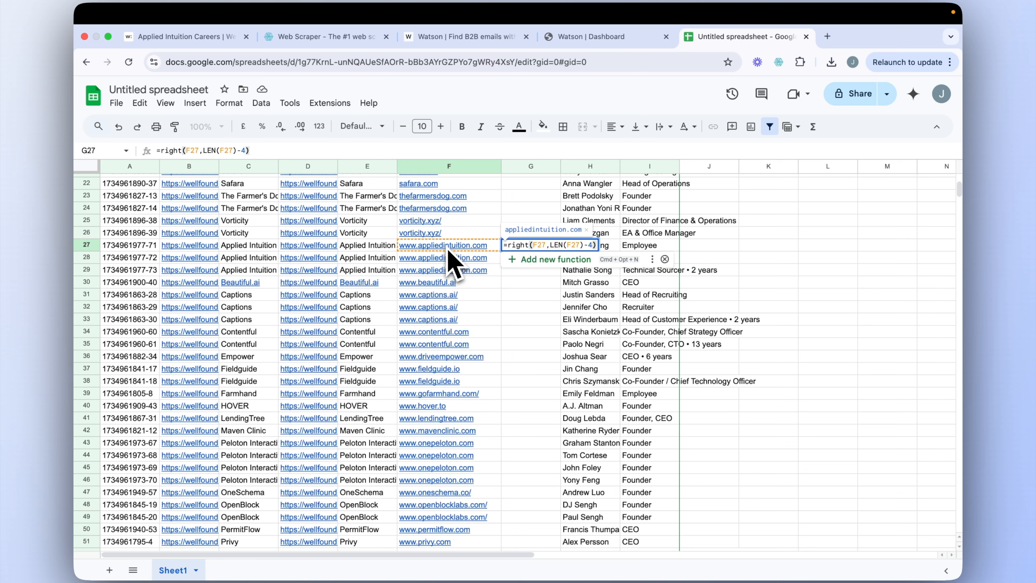
pyautogui.press('Return')
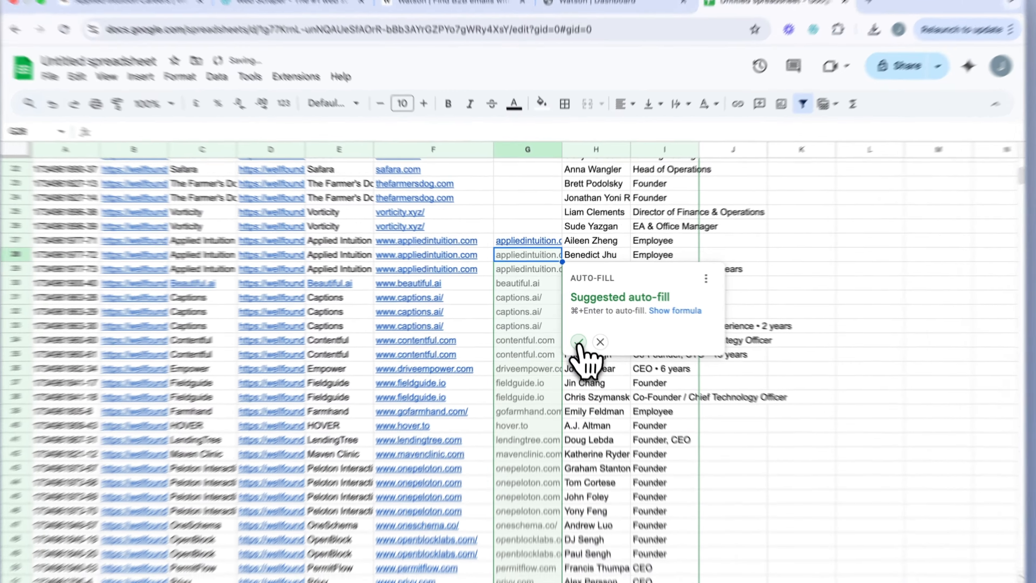
pyautogui.click(575, 333)
pyautogui.scroll(5, 592, 368)
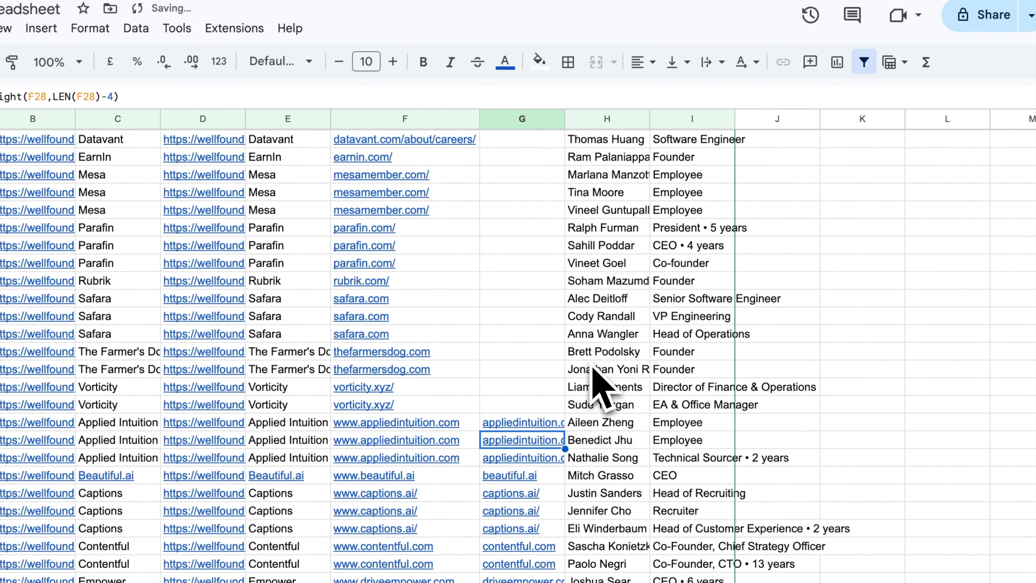
pyautogui.click(448, 410)
pyautogui.scroll(5, 449, 412)
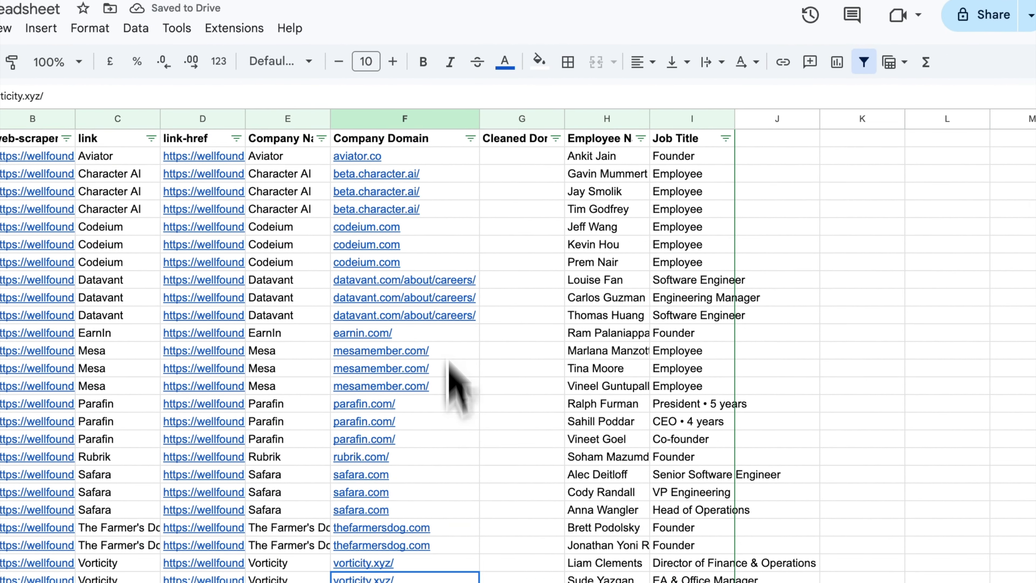
pyautogui.keyDown('shift'); pyautogui.click(433, 161); pyautogui.keyUp('shift')
pyautogui.hotkey('ctrl', 'c')
pyautogui.click(506, 160)
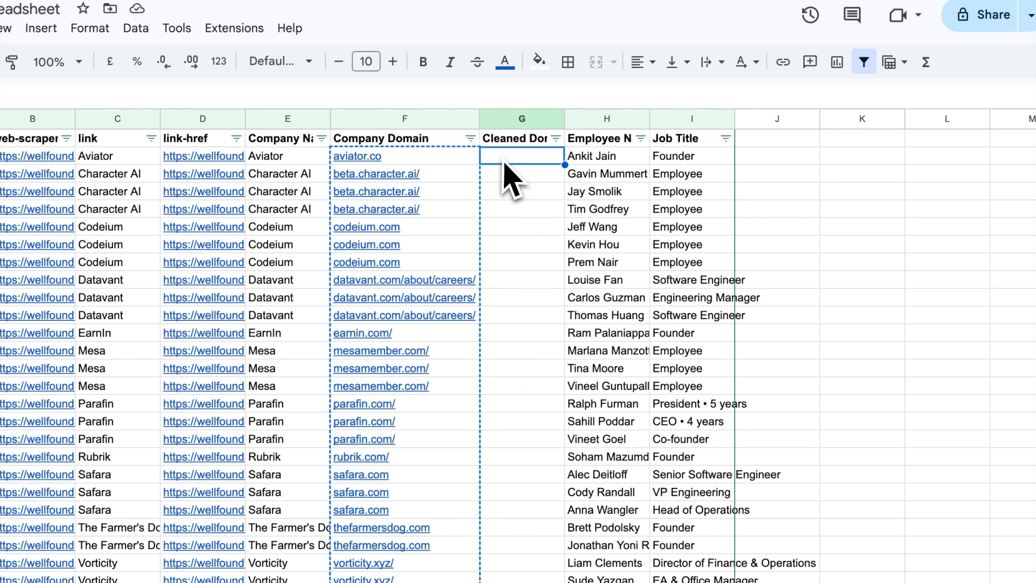
pyautogui.hotkey('ctrl', 'v')
pyautogui.click(627, 248)
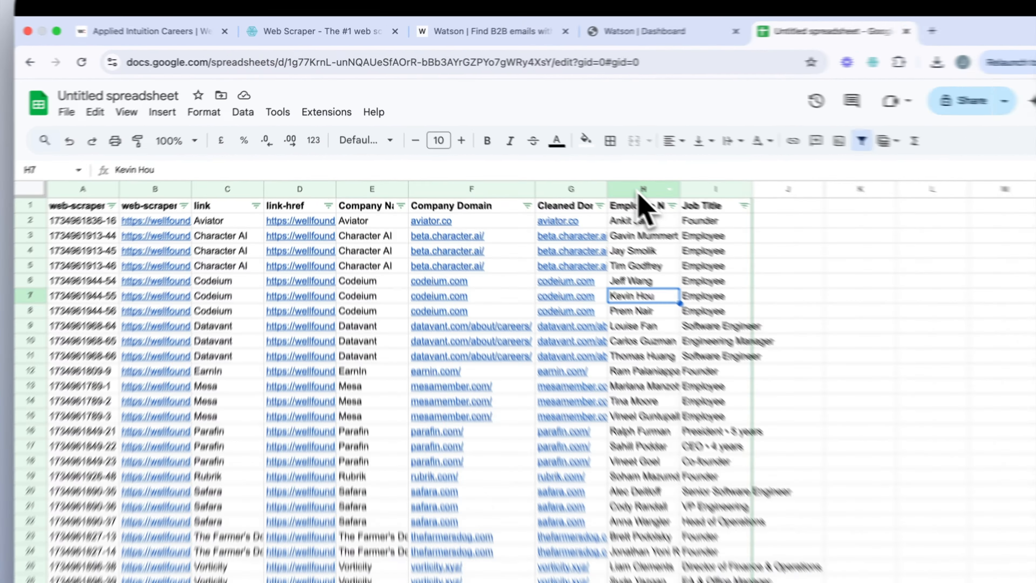
# Remove duplicate rows, treating the first row as a header and analysing only the Employee Name column, and close the result message
pyautogui.click(590, 167)
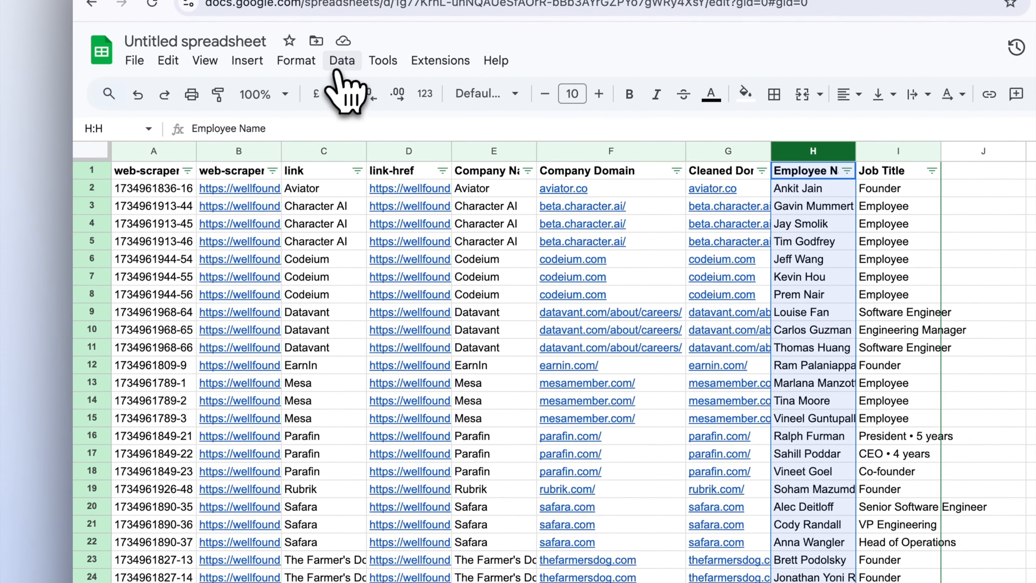
pyautogui.click(301, 81)
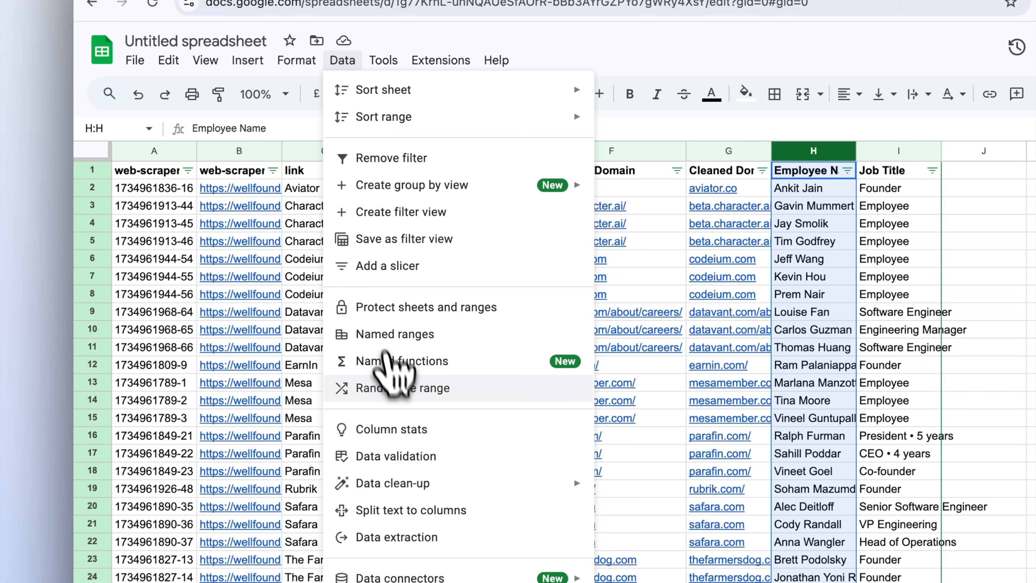
pyautogui.moveTo(426, 484)
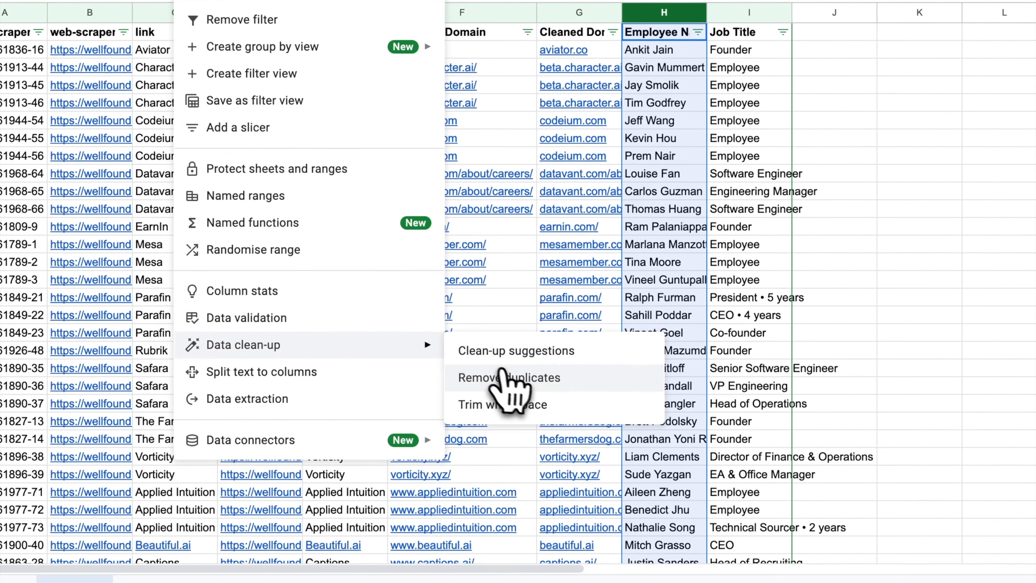
pyautogui.click(510, 380)
pyautogui.click(506, 198)
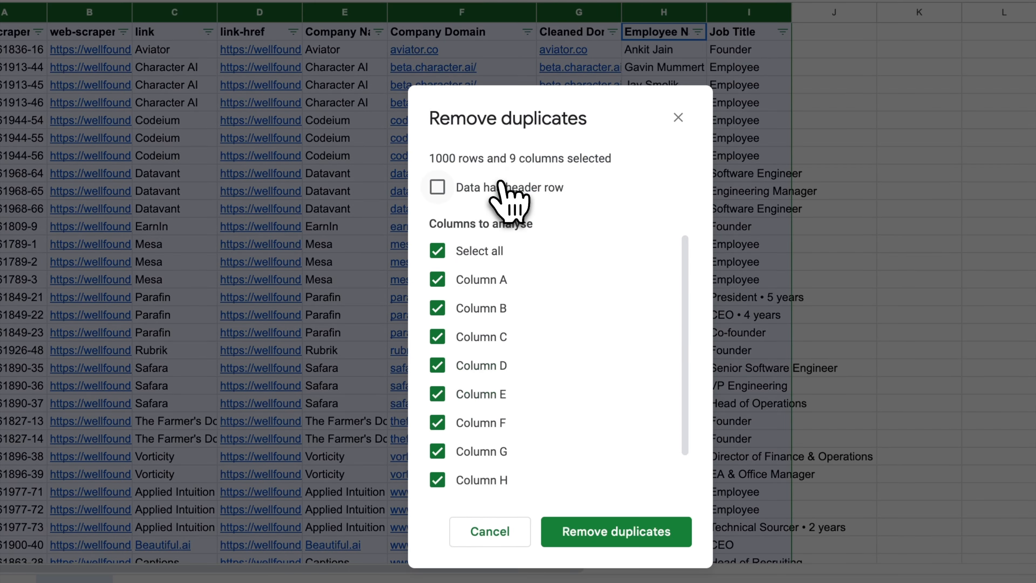
pyautogui.click(451, 188)
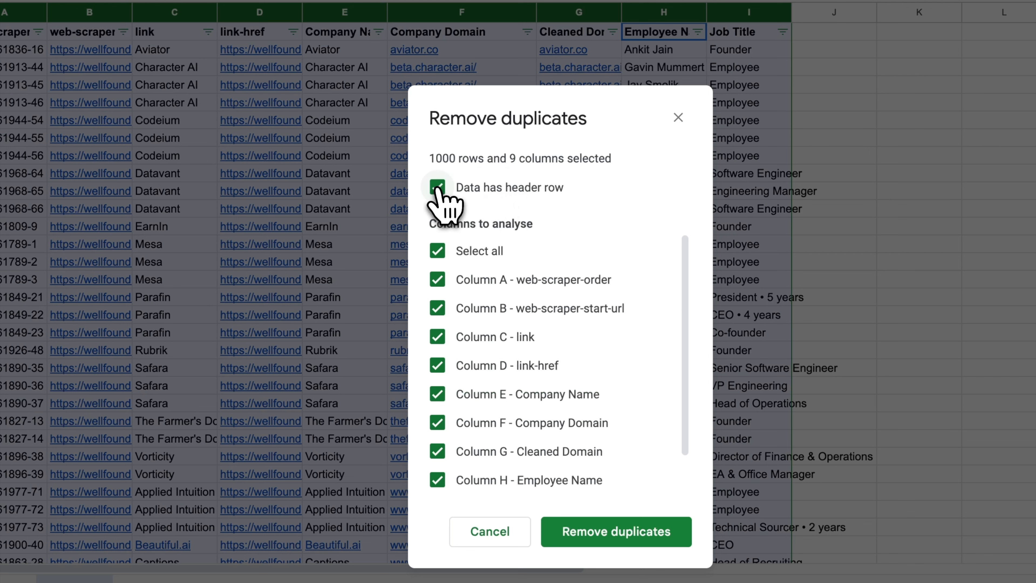
pyautogui.click(437, 251)
pyautogui.scroll(-1, 483, 403)
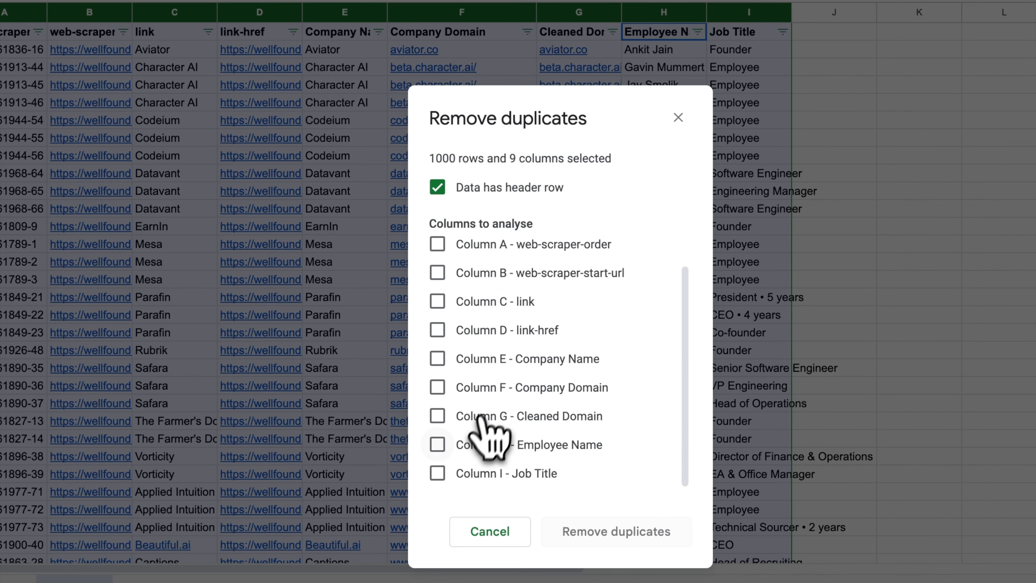
pyautogui.click(445, 444)
pyautogui.click(598, 539)
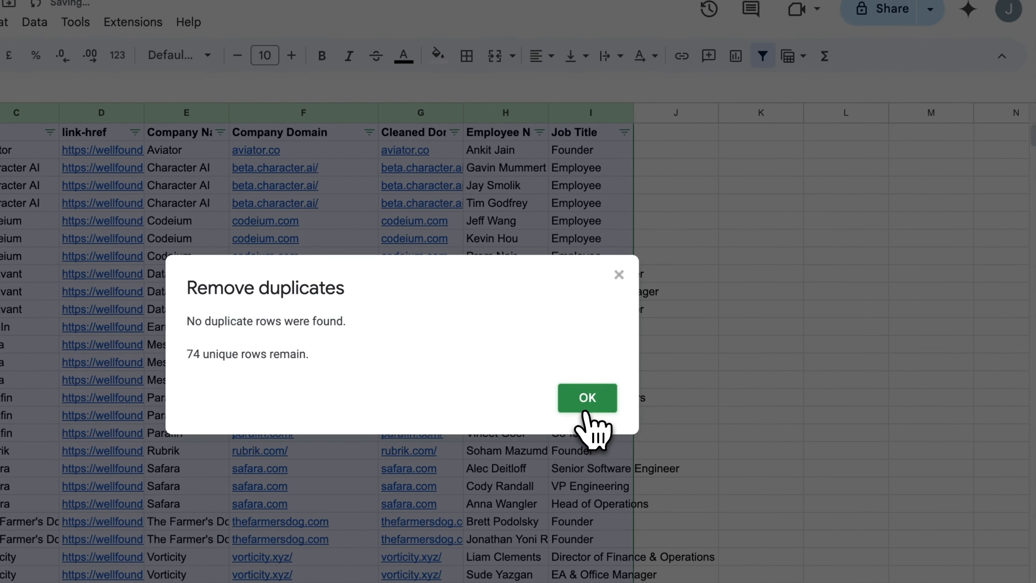
pyautogui.click(584, 412)
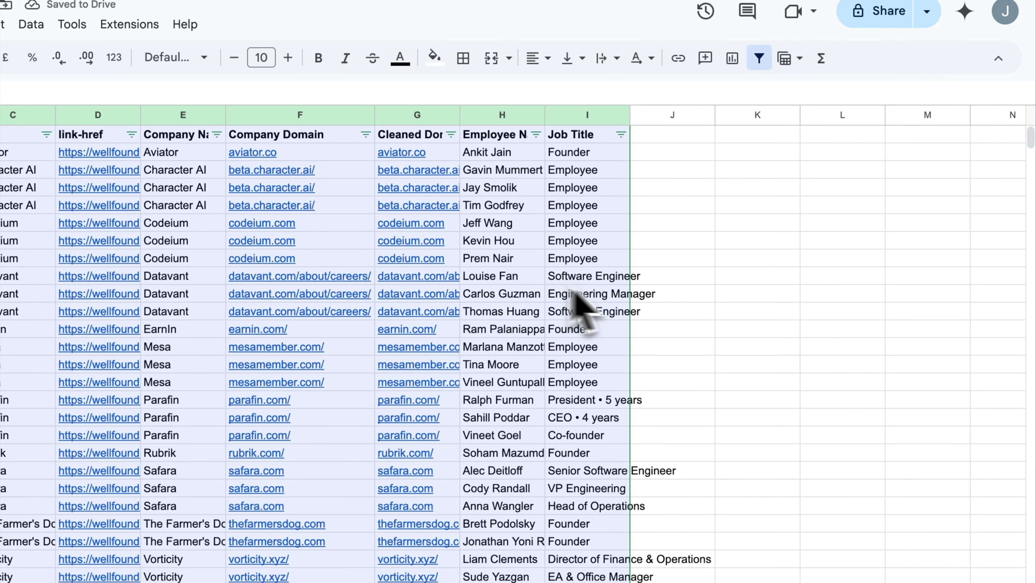
# Rename the spreadsheet as Test Table
pyautogui.click(711, 281)
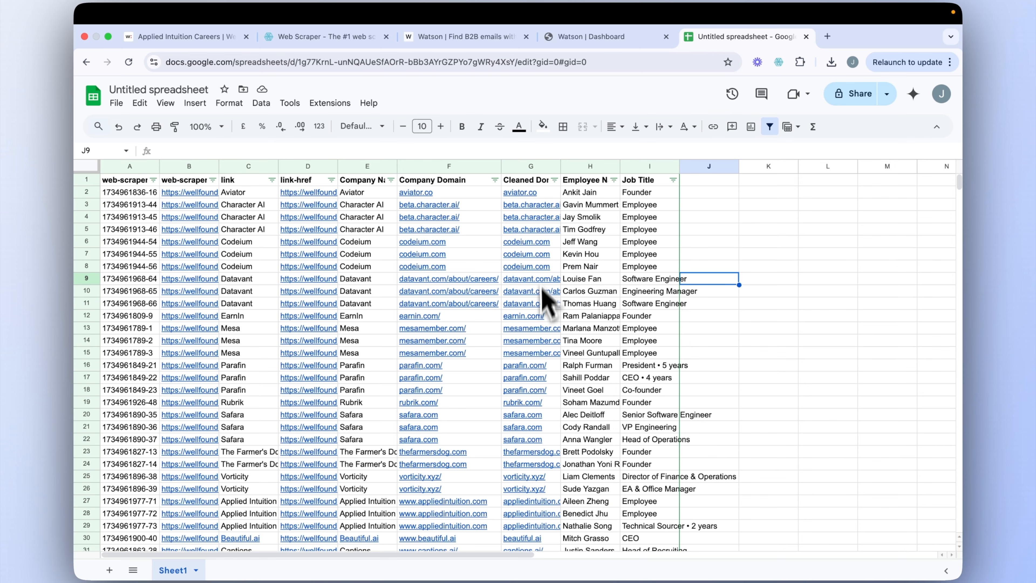
pyautogui.moveTo(539, 316)
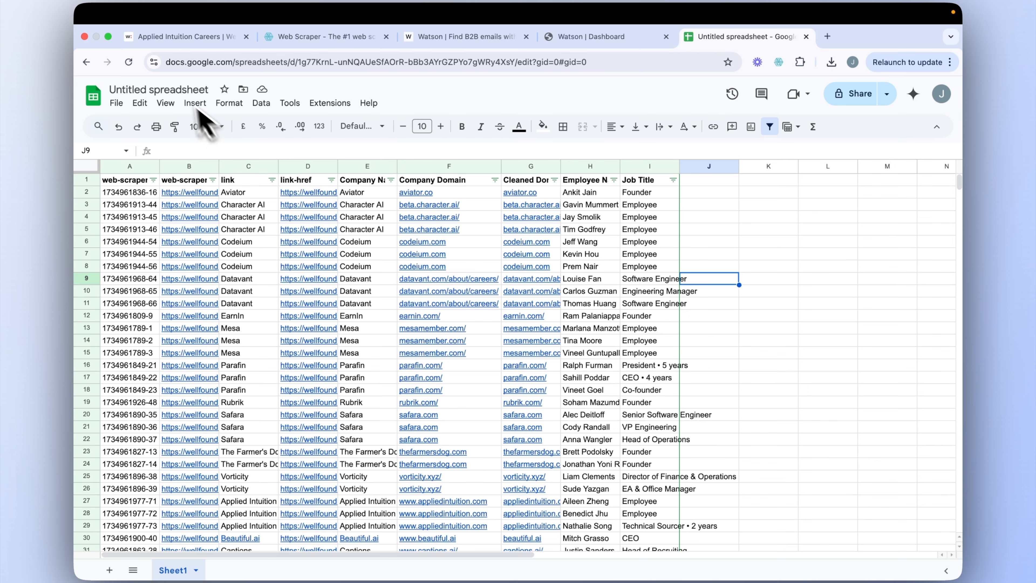
pyautogui.click(166, 89)
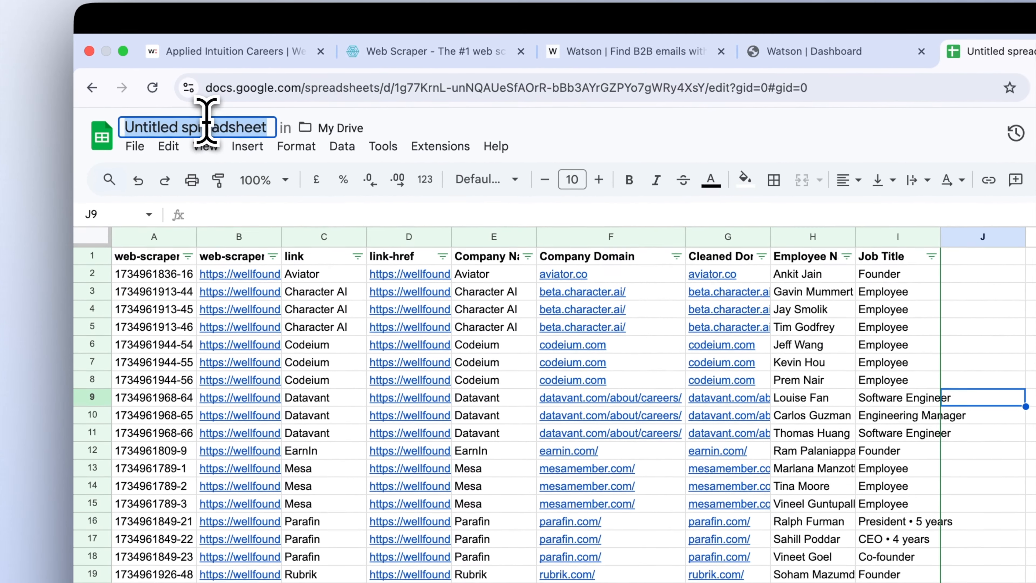
pyautogui.write('Test Ta')
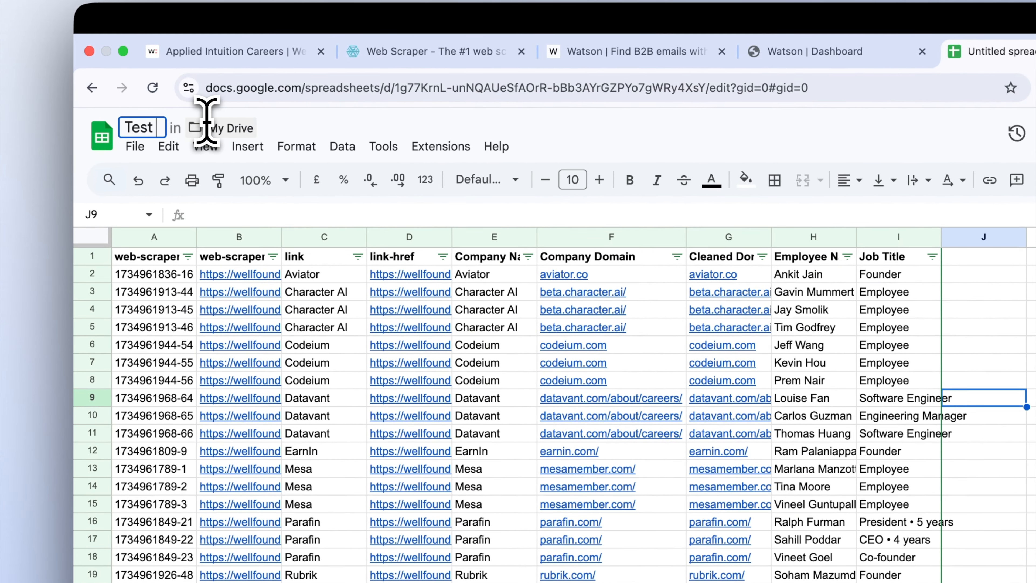
pyautogui.write('ble')
pyautogui.press('Return')
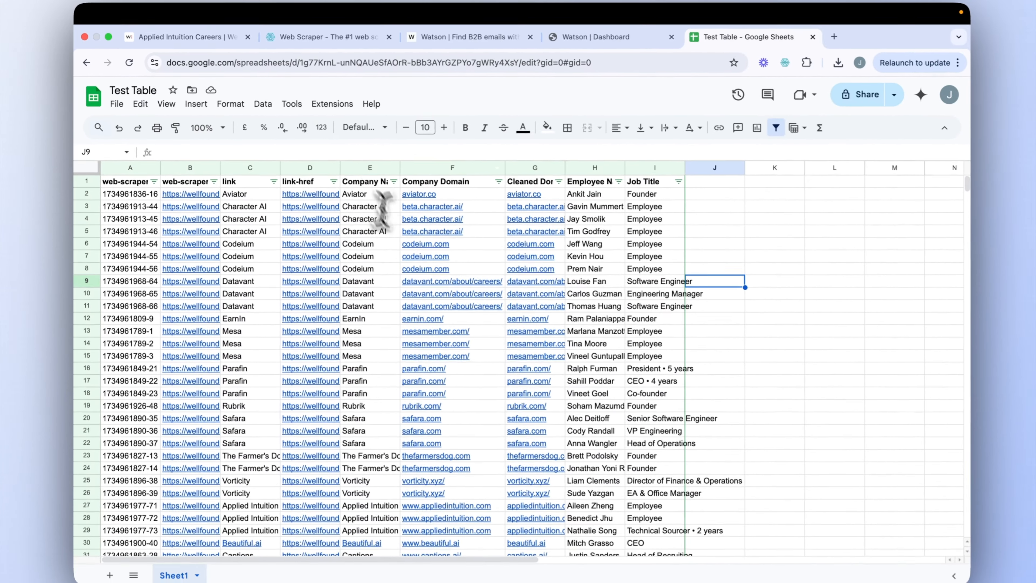
# Switch to the Watson site, examine how its waterfall email enrichment works, and view the dashboard's contact upload requirements
pyautogui.moveTo(543, 349)
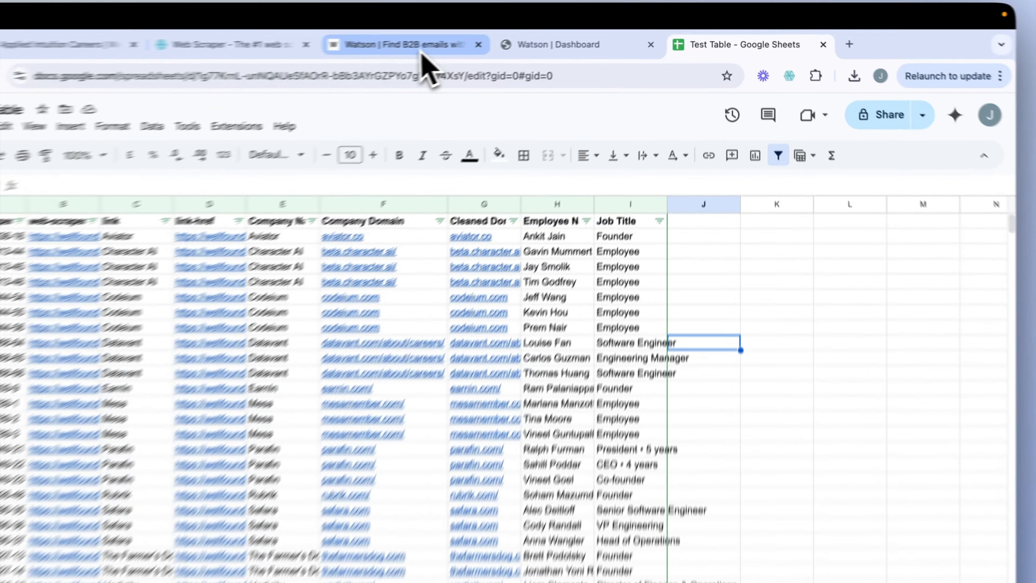
pyautogui.click(469, 38)
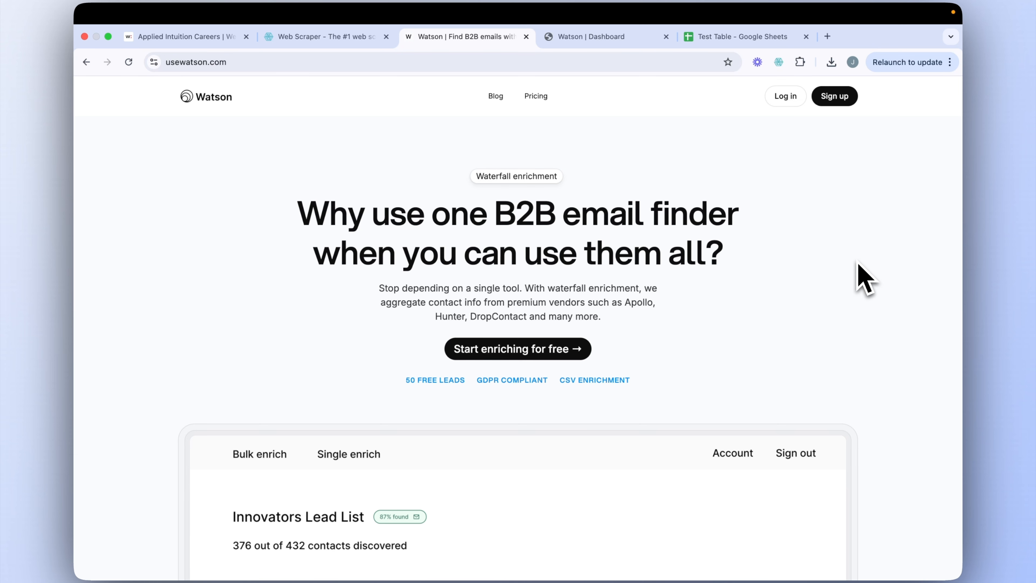
pyautogui.scroll(-5, 862, 348)
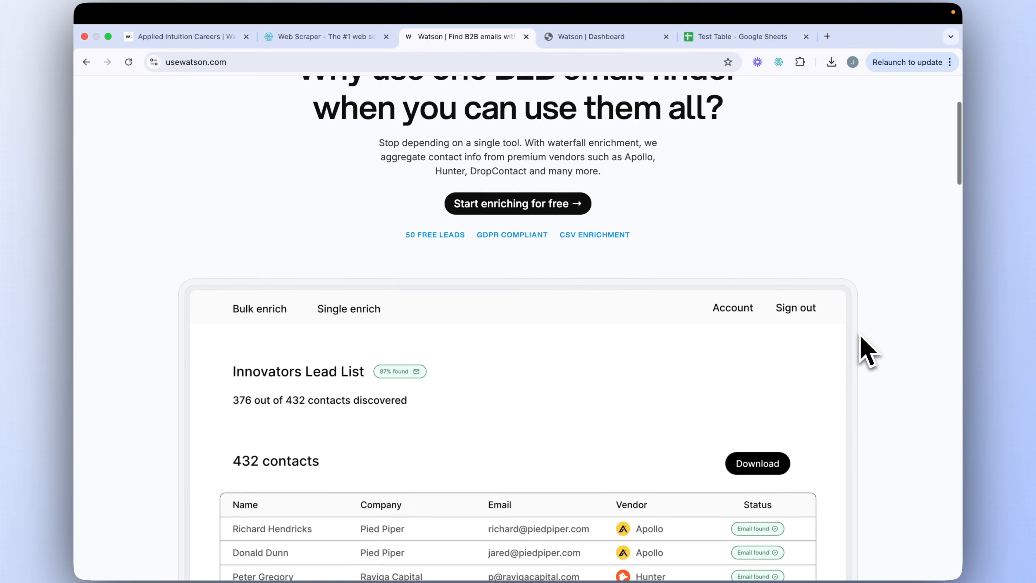
pyautogui.scroll(-4, 861, 342)
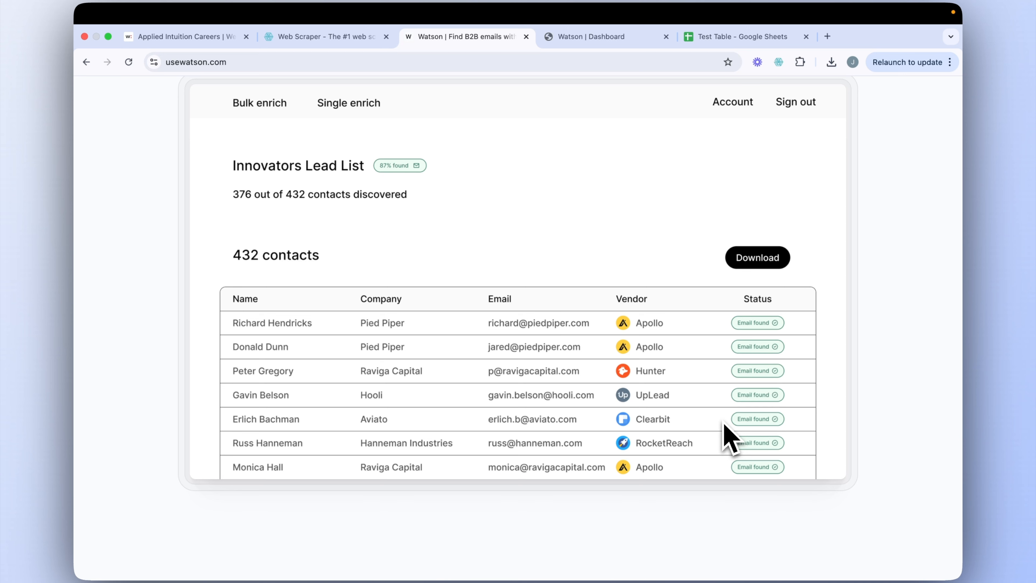
pyautogui.scroll(-15, 725, 426)
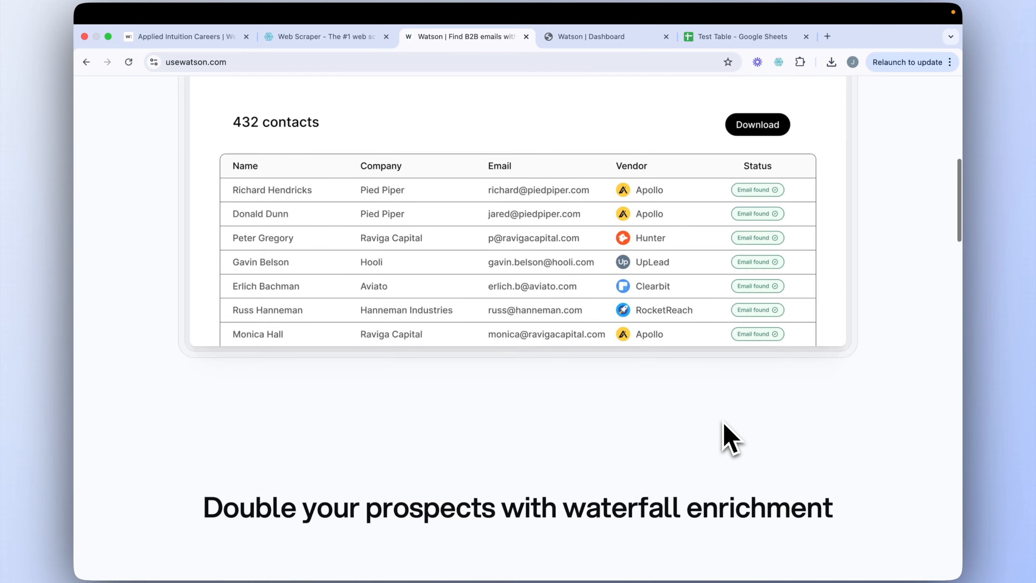
pyautogui.scroll(-7, 724, 436)
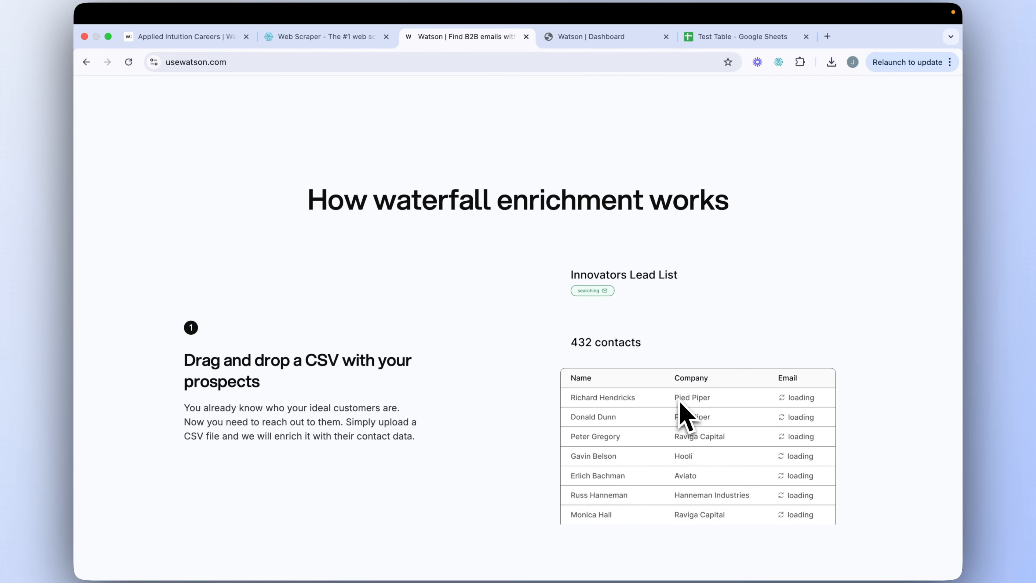
pyautogui.scroll(-9, 685, 417)
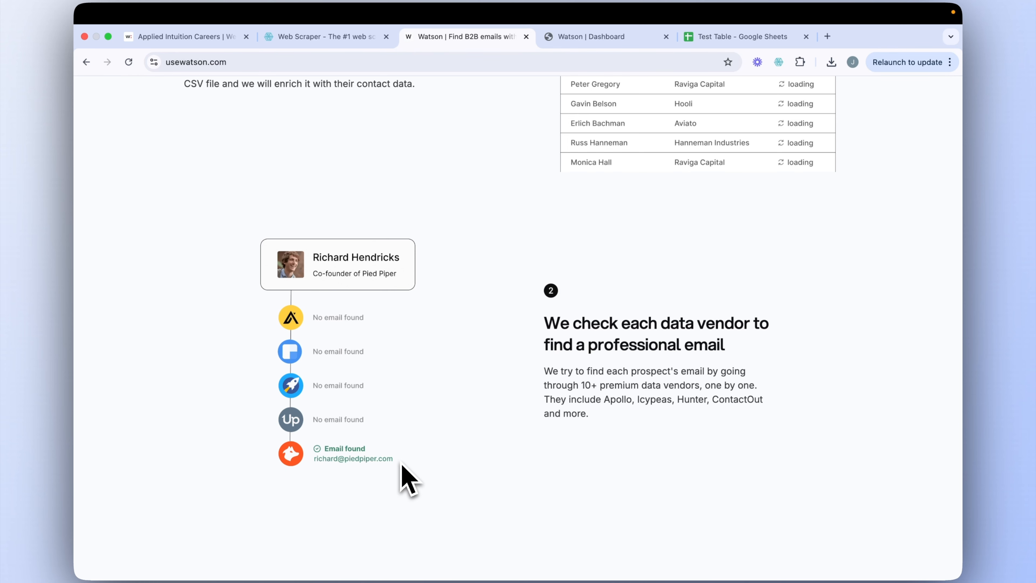
pyautogui.scroll(15, 401, 463)
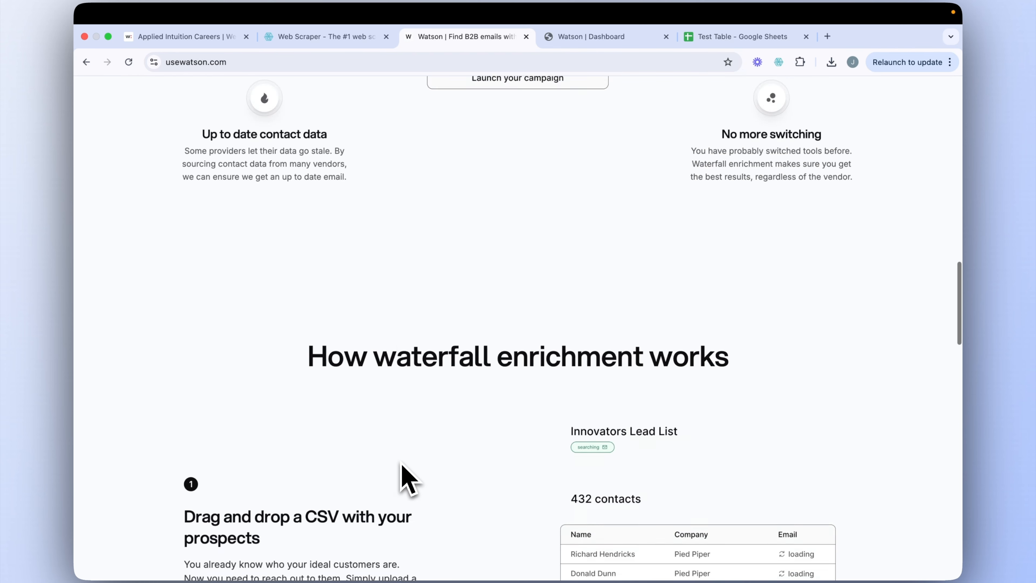
pyautogui.scroll(10, 400, 464)
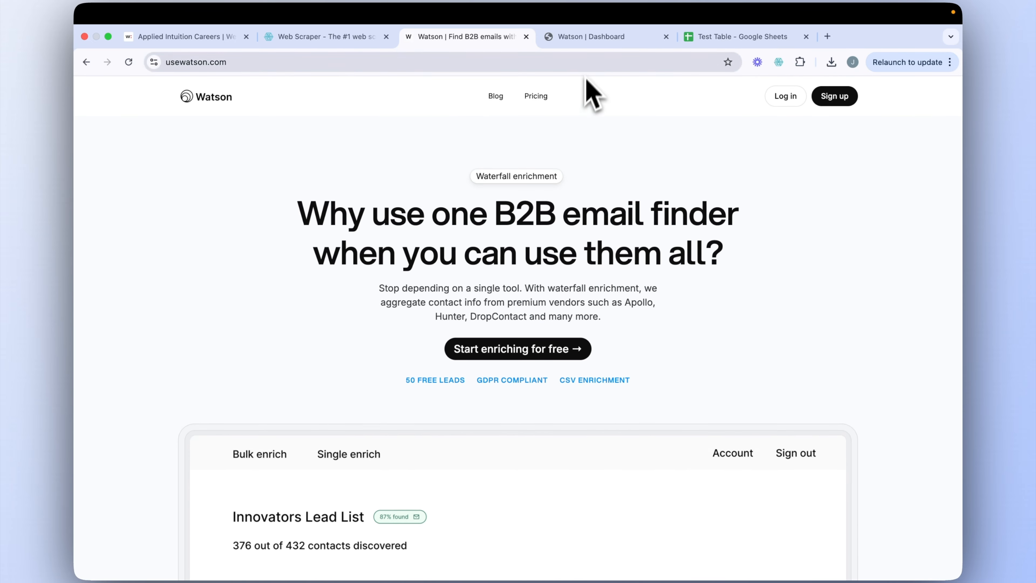
pyautogui.click(591, 36)
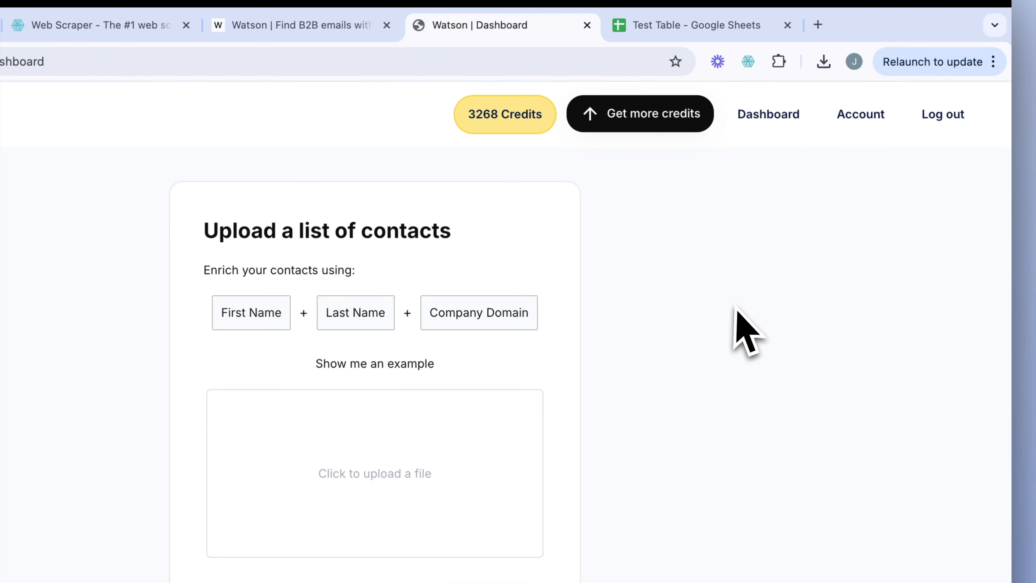
# Return to the Test Table spreadsheet and copy the employee names from H2:H74 into Sheet2's First Name column, starting at A2
pyautogui.click(693, 26)
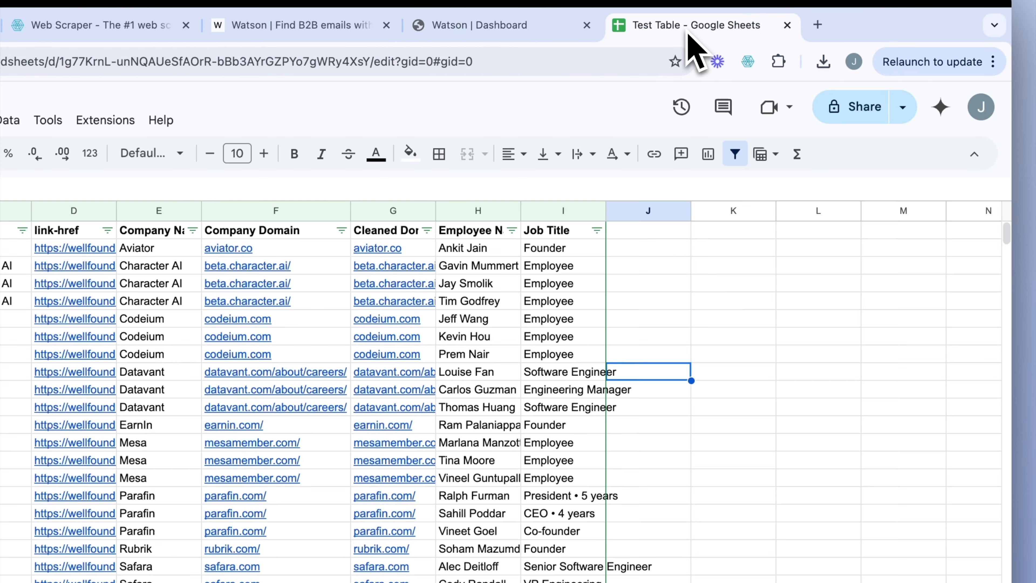
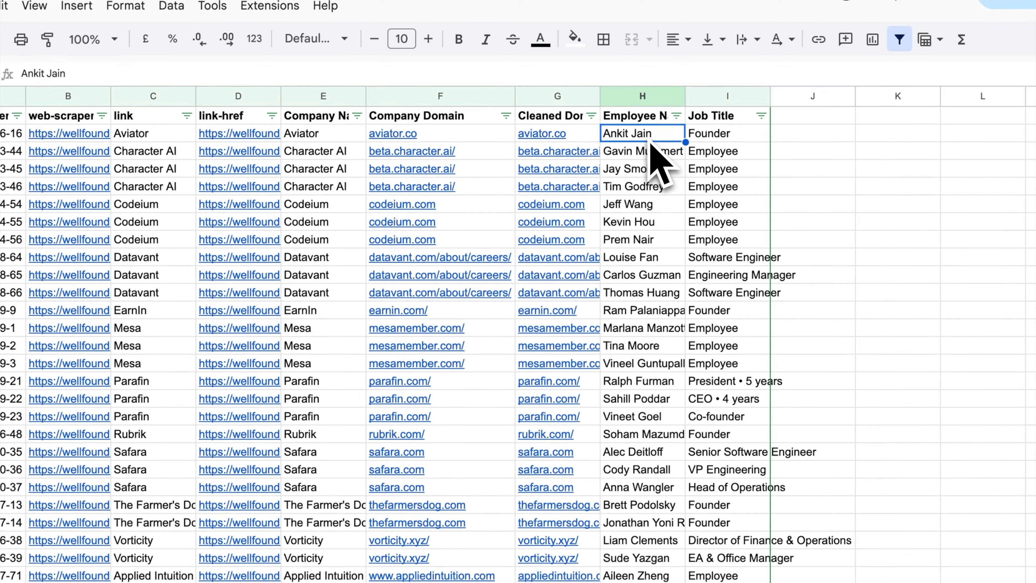
pyautogui.hotkey('ctrl', 'shift', 'Down')
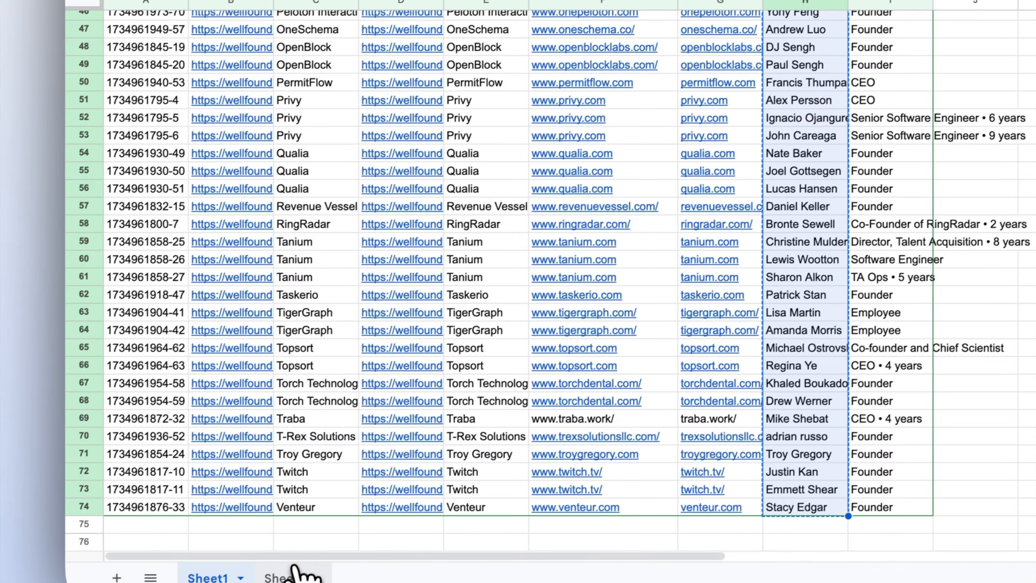
pyautogui.click(296, 571)
pyautogui.click(159, 53)
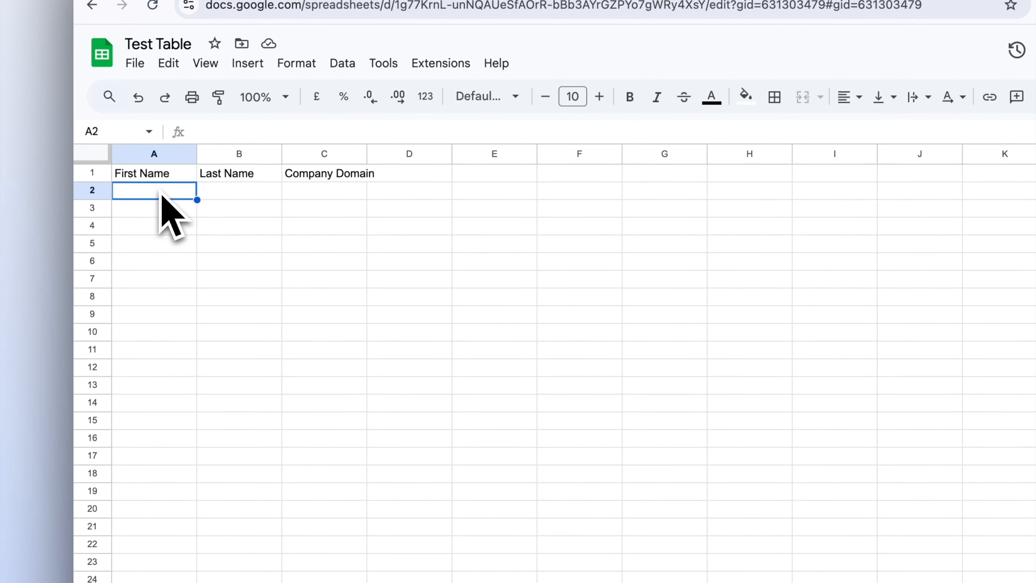
pyautogui.hotkey('ctrl', 'v')
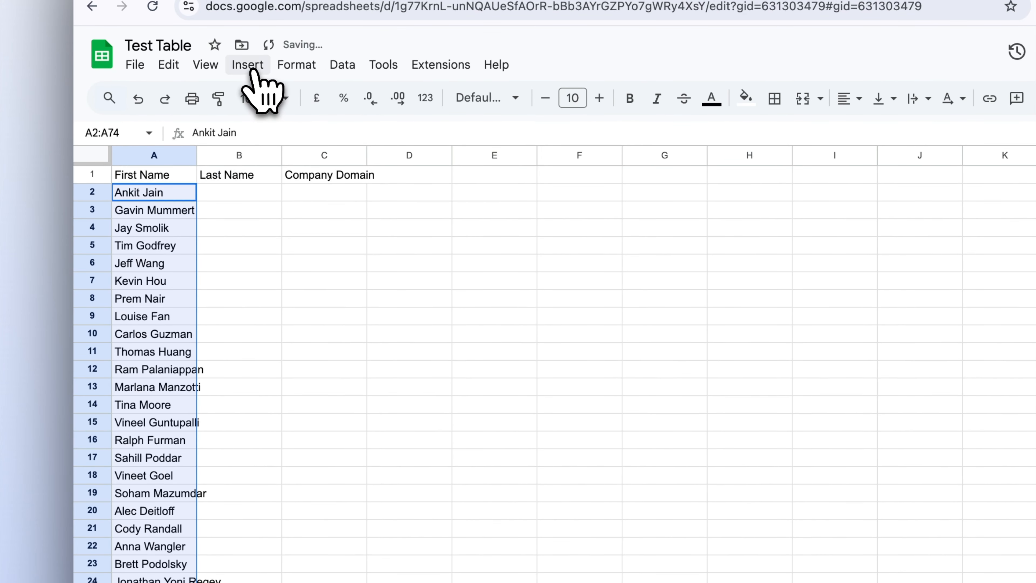
# Split the full names in A2:A74 of Sheet2 into separate columns, using Space as the separator
pyautogui.click(341, 65)
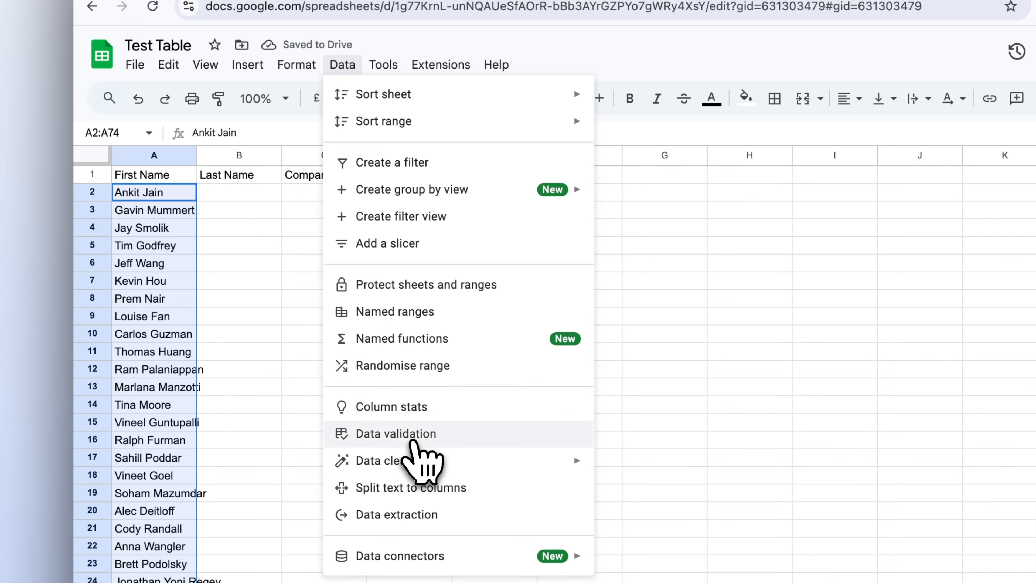
pyautogui.moveTo(419, 461)
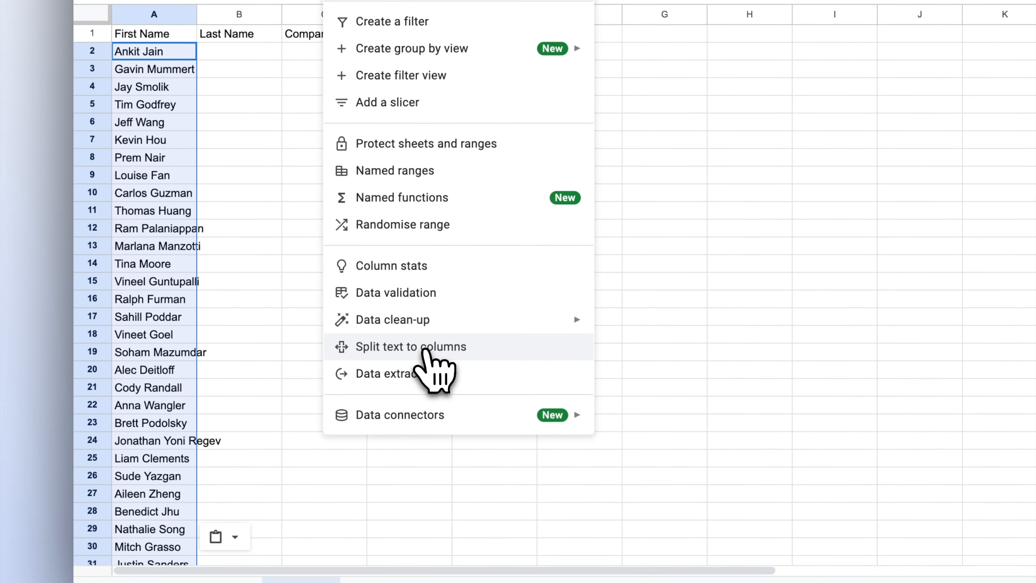
pyautogui.click(426, 349)
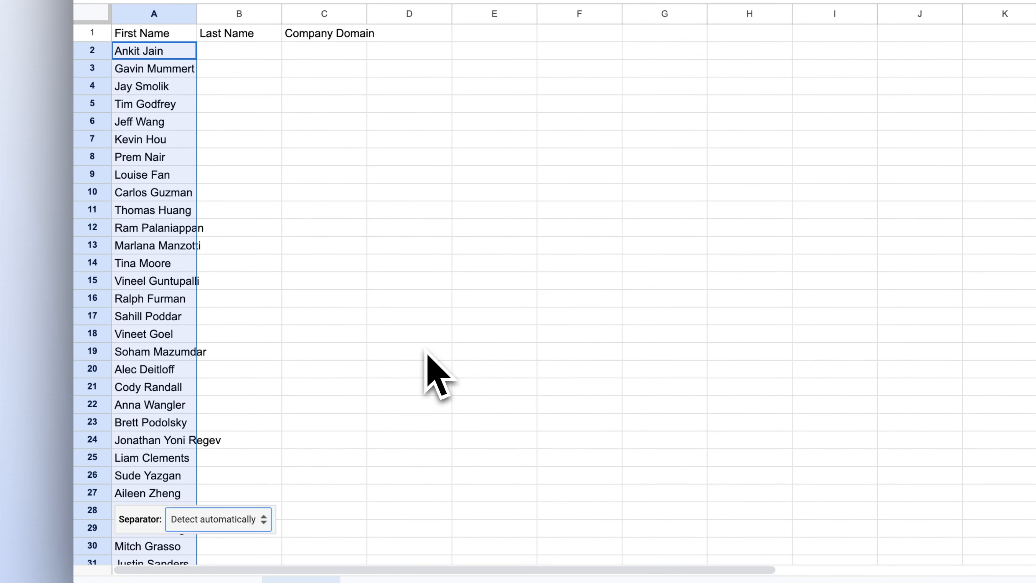
pyautogui.click(248, 519)
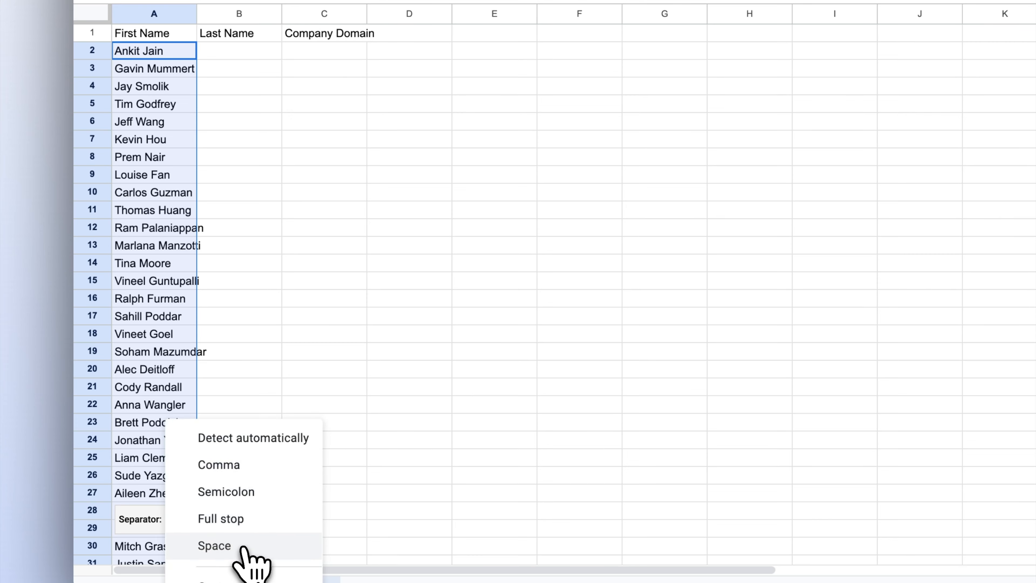
pyautogui.click(245, 547)
pyautogui.click(408, 370)
# Check the split names for overflow, append the extra surname part from C24 to the last name in B24, and clear C24
pyautogui.scroll(-2, 408, 374)
pyautogui.scroll(-18, 407, 375)
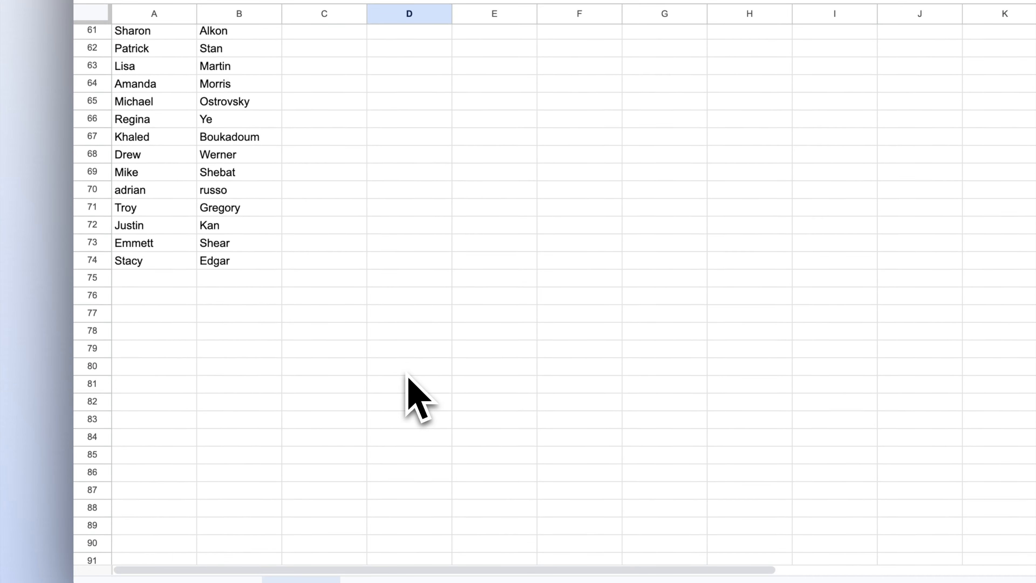
pyautogui.scroll(15, 406, 375)
pyautogui.click(330, 180)
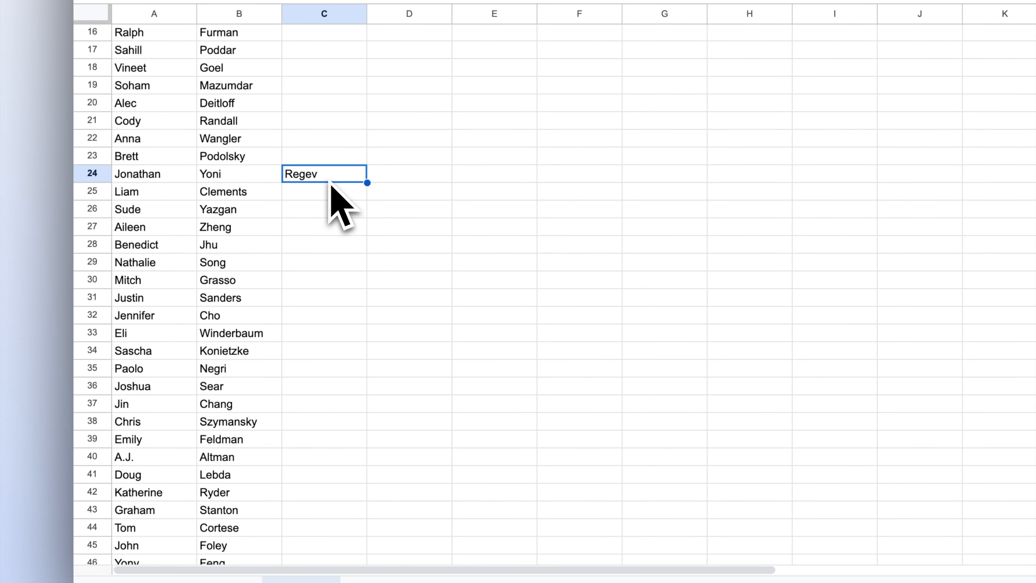
pyautogui.click(255, 180)
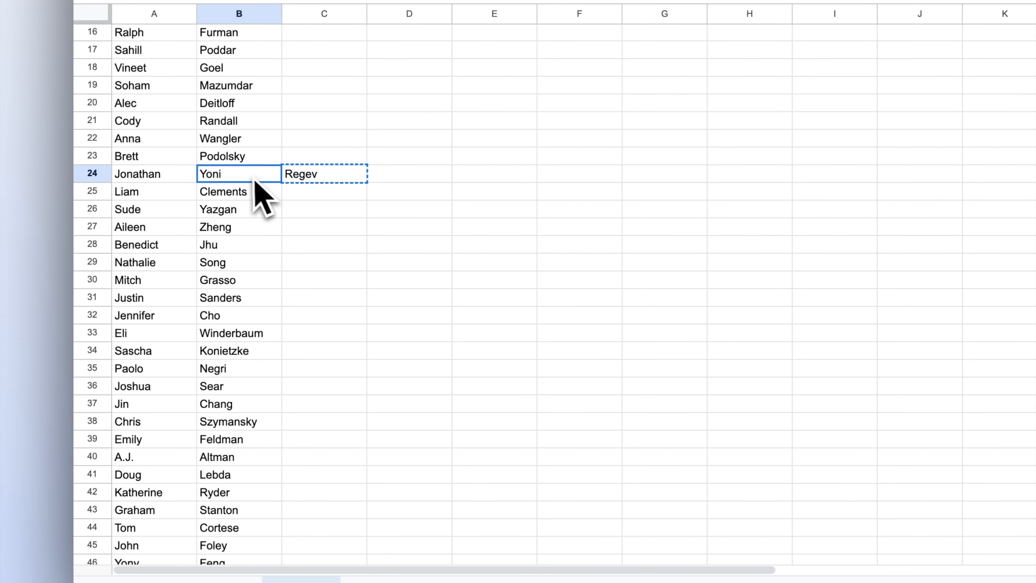
pyautogui.press('Return')
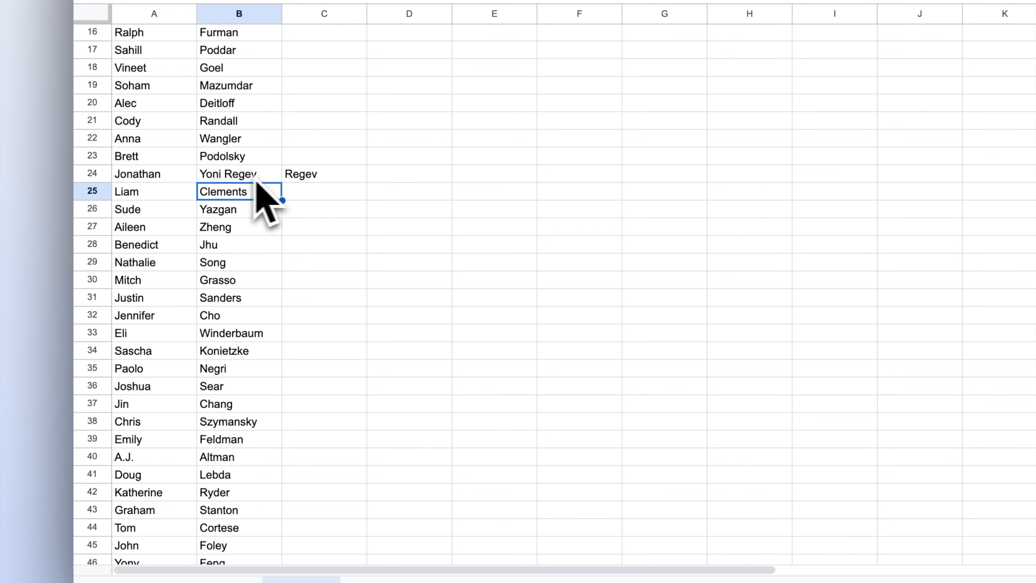
pyautogui.click(323, 174)
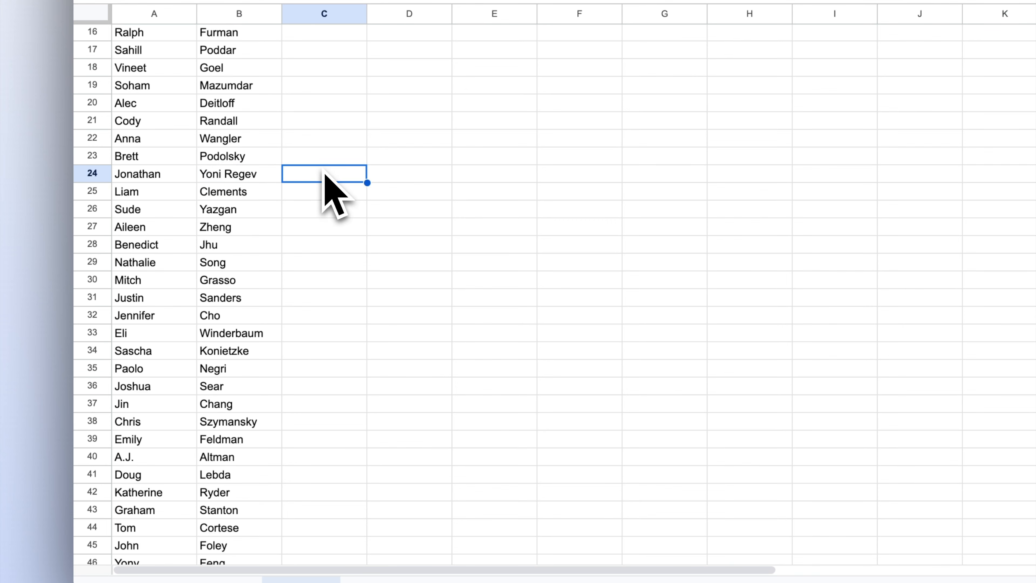
# Copy the cleaned company domains from G2:G74 of Sheet1 into Sheet2's Company Domain column, starting at C2
pyautogui.scroll(5, 326, 180)
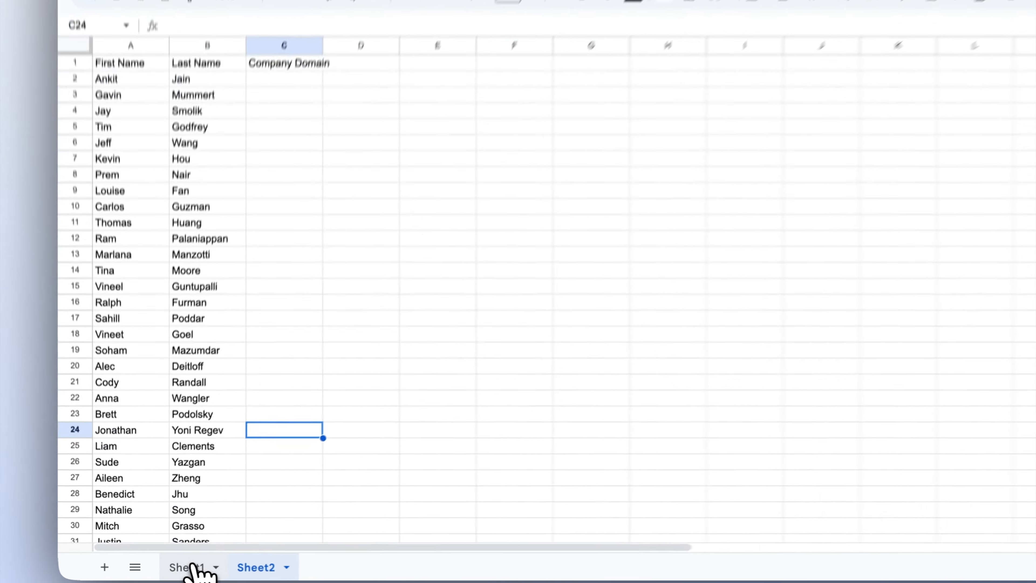
pyautogui.click(180, 570)
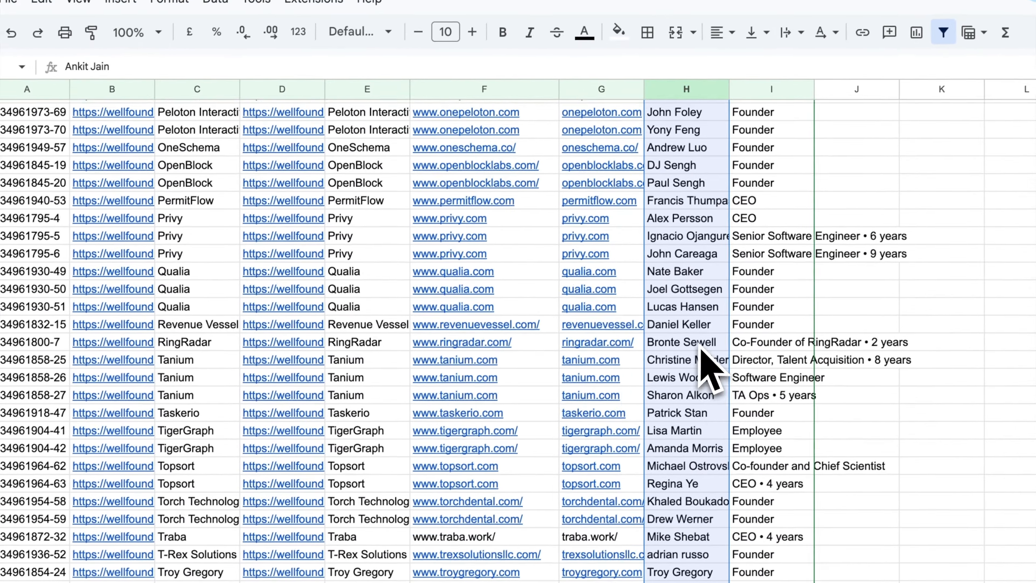
pyautogui.scroll(15, 701, 355)
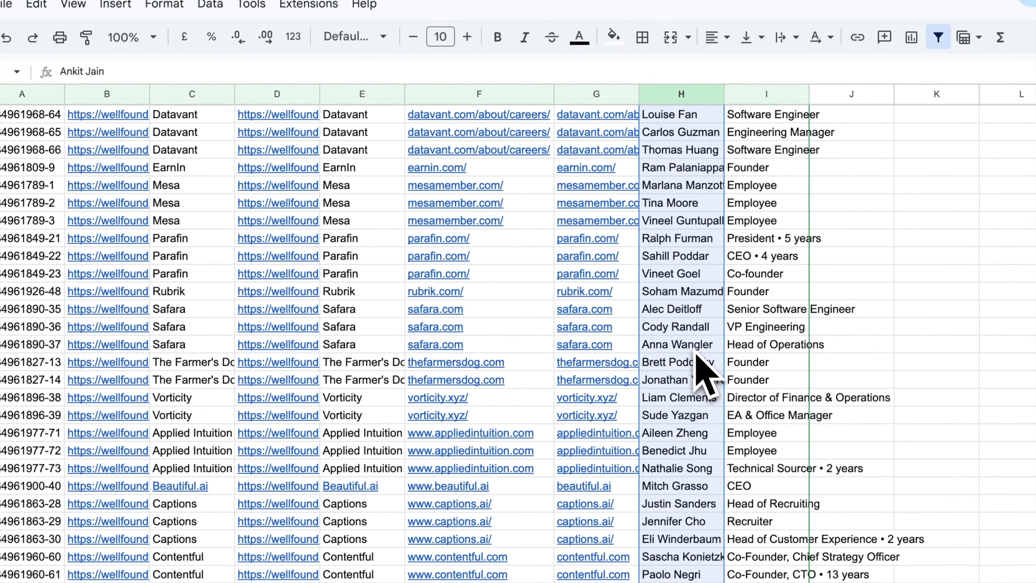
pyautogui.press('Left')
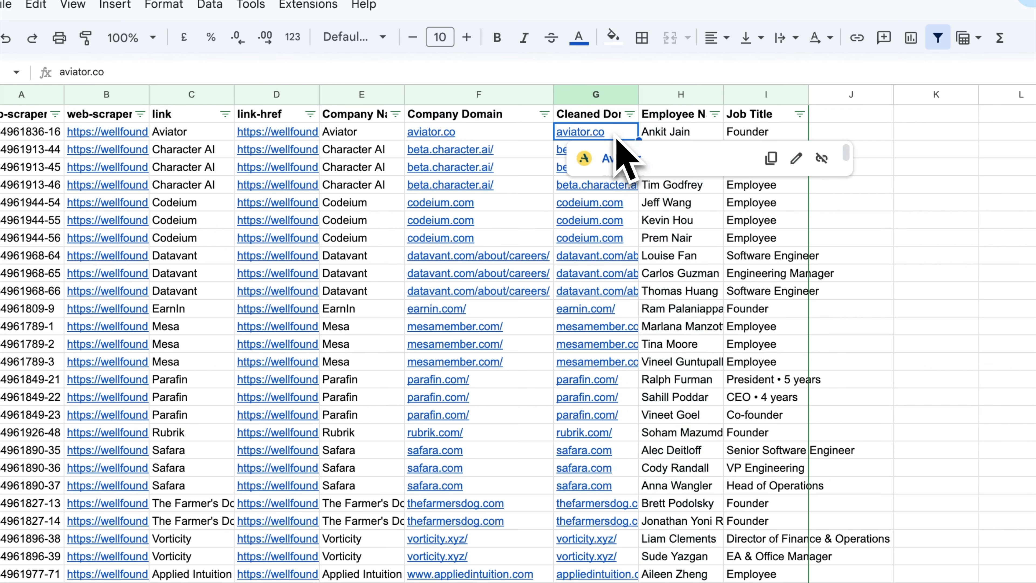
pyautogui.scroll(-15, 620, 157)
pyautogui.scroll(-2, 682, 357)
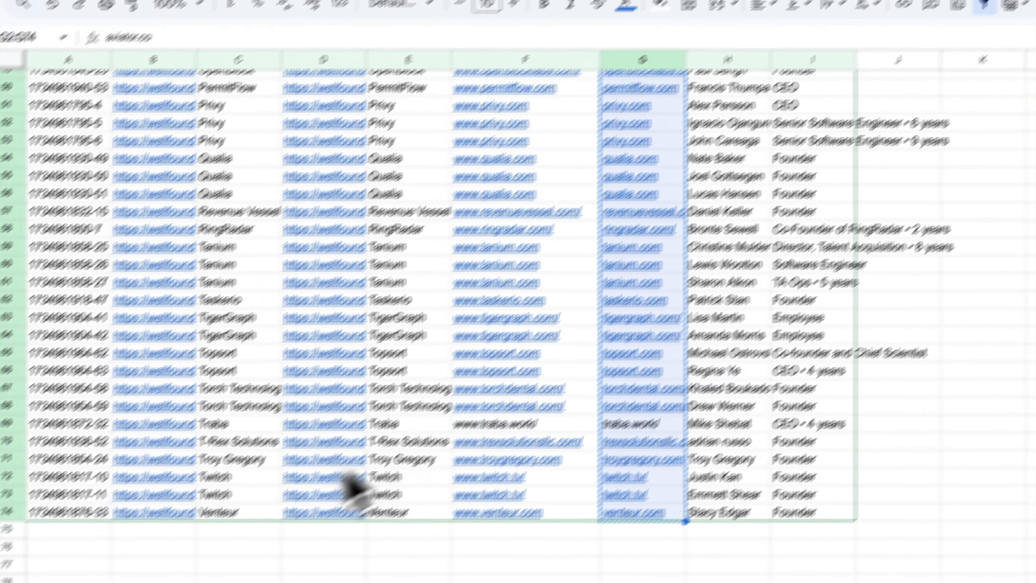
pyautogui.click(284, 578)
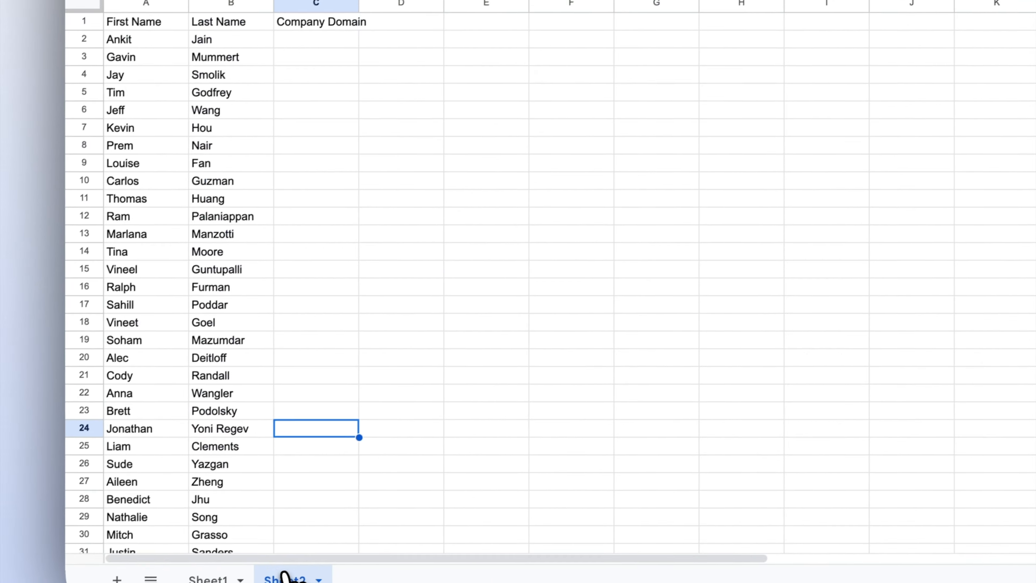
pyautogui.click(303, 173)
pyautogui.hotkey('ctrl', 'v')
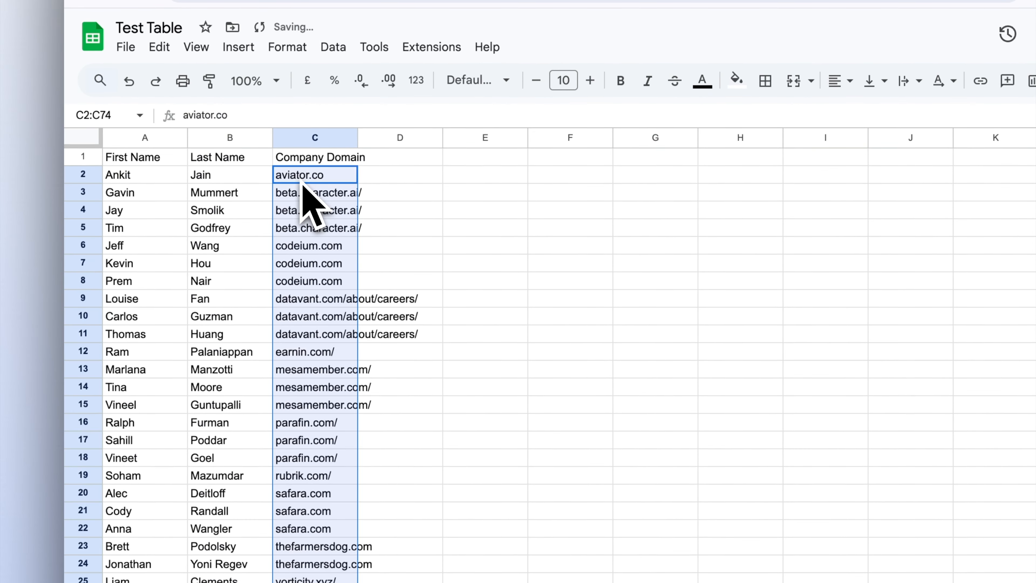
pyautogui.click(549, 279)
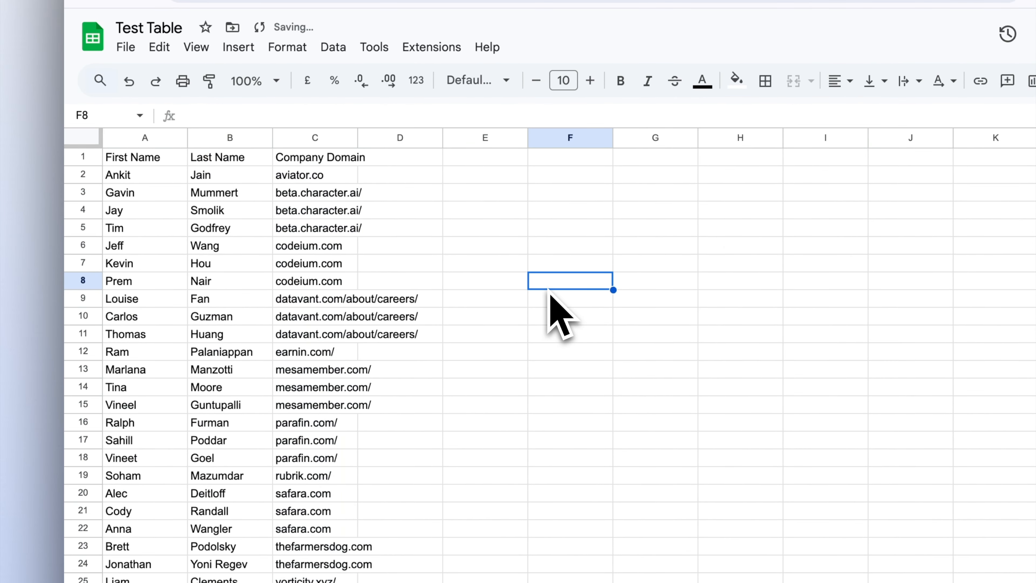
# Shorten the domain in C9 of Sheet2 to datavant.com/ and fill it down through C11
pyautogui.click(330, 302)
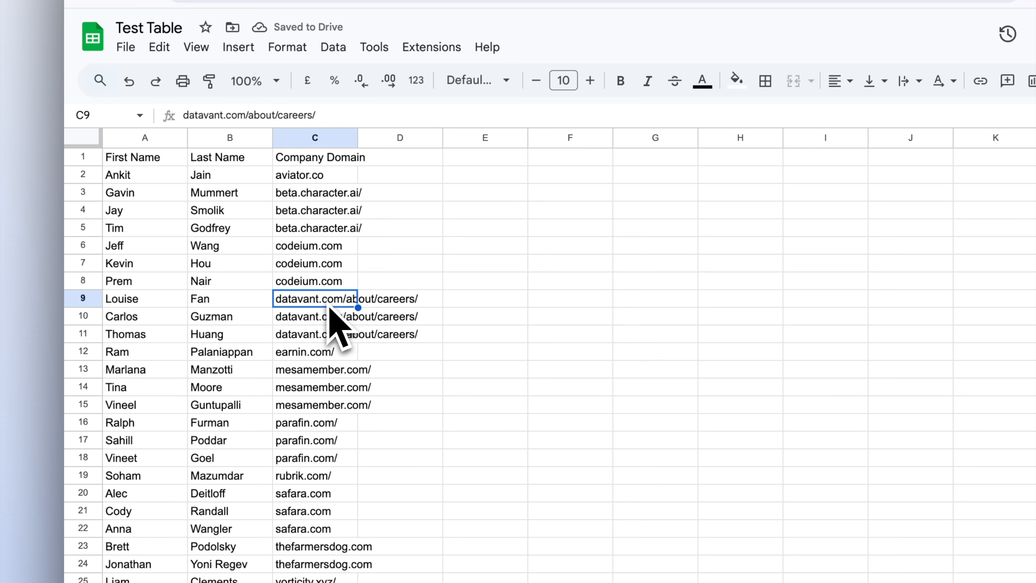
pyautogui.moveTo(249, 115); pyautogui.dragTo(352, 119)
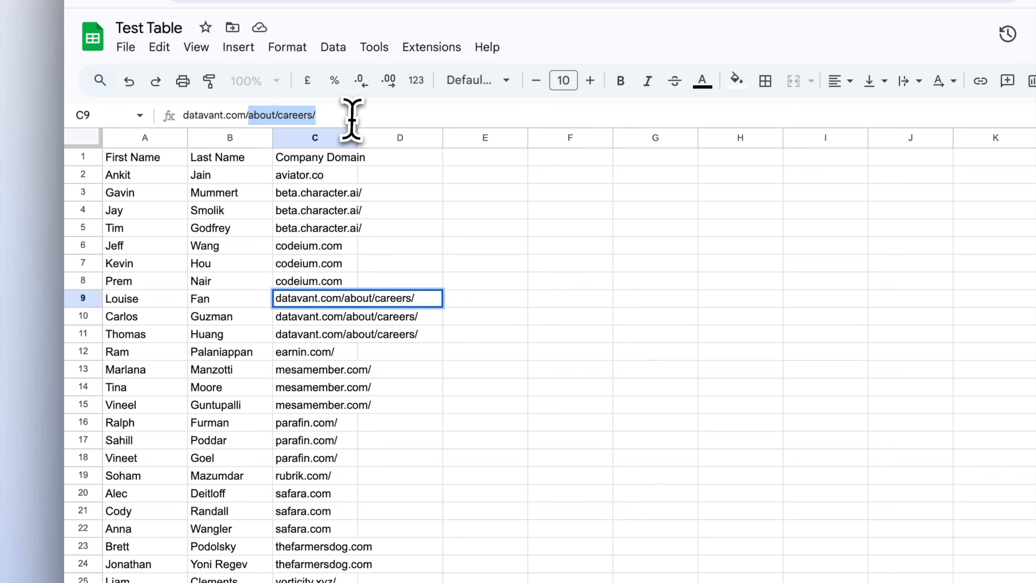
pyautogui.press('Return')
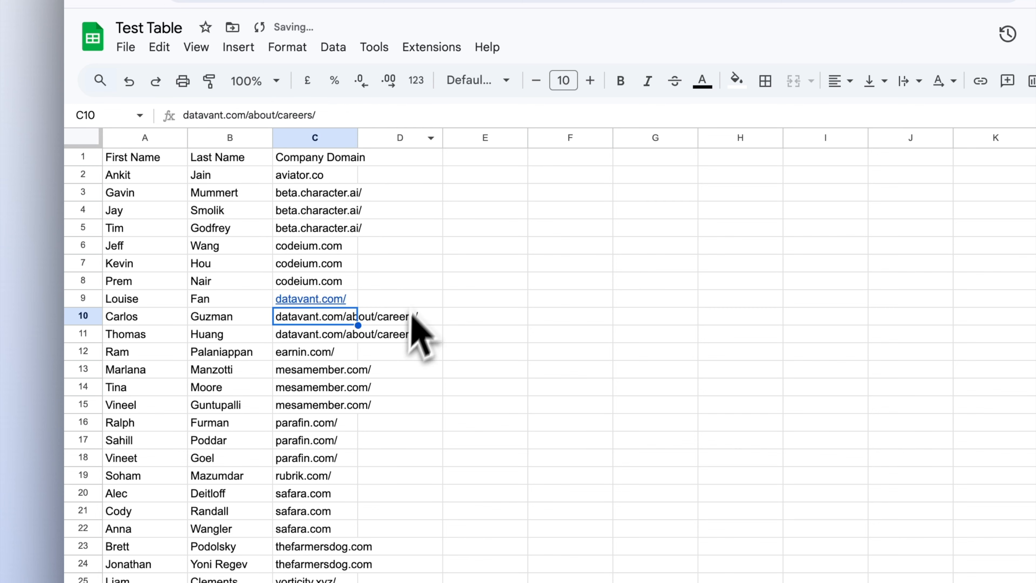
pyautogui.click(352, 300)
pyautogui.moveTo(358, 308); pyautogui.dragTo(354, 337)
pyautogui.click(460, 285)
# Check the rest of the domain list in Sheet2 and download the sheet as a comma-separated values (.csv) file
pyautogui.scroll(-7, 428, 436)
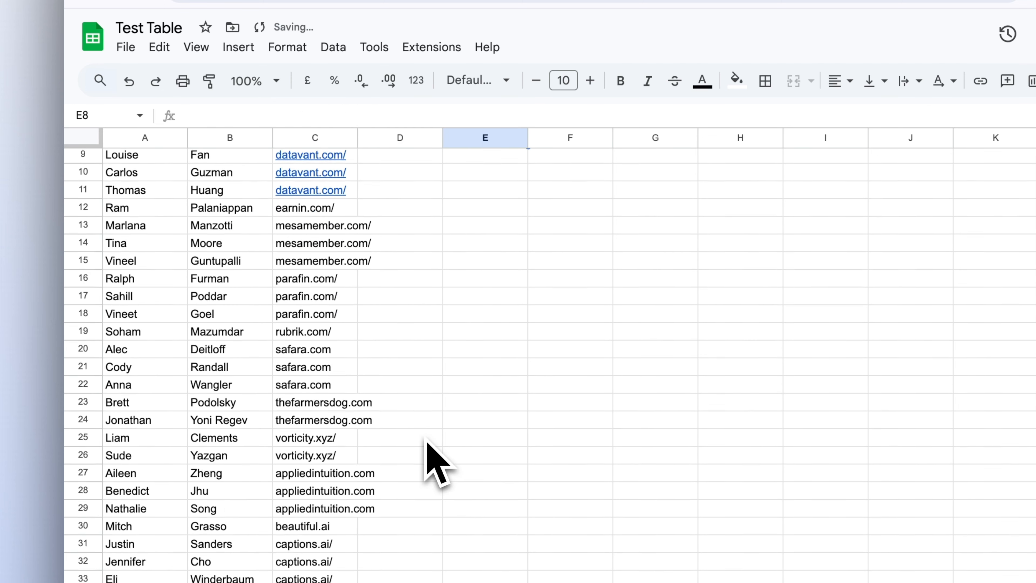
pyautogui.scroll(-9, 428, 445)
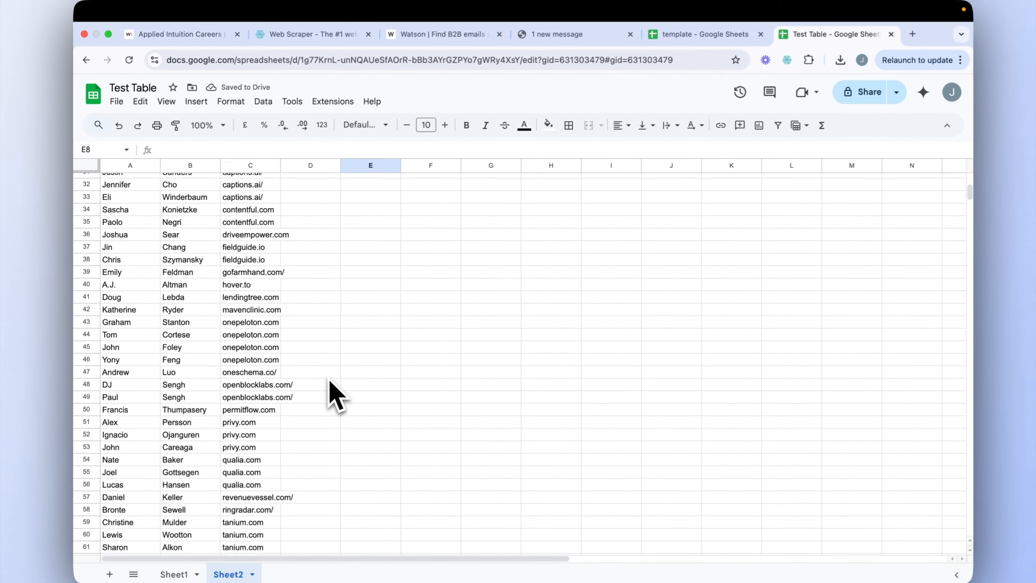
pyautogui.scroll(-2, 332, 392)
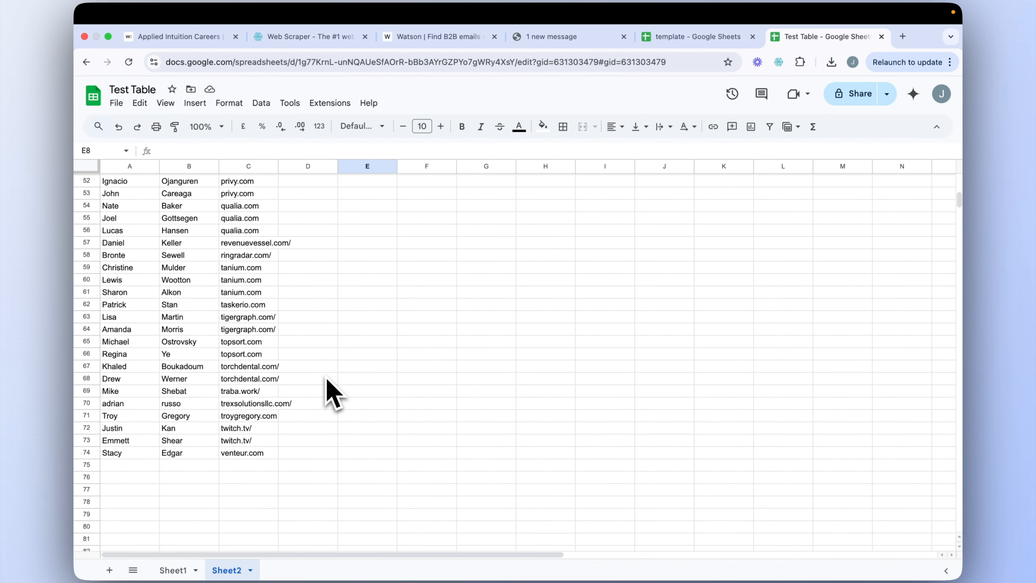
pyautogui.scroll(17, 331, 393)
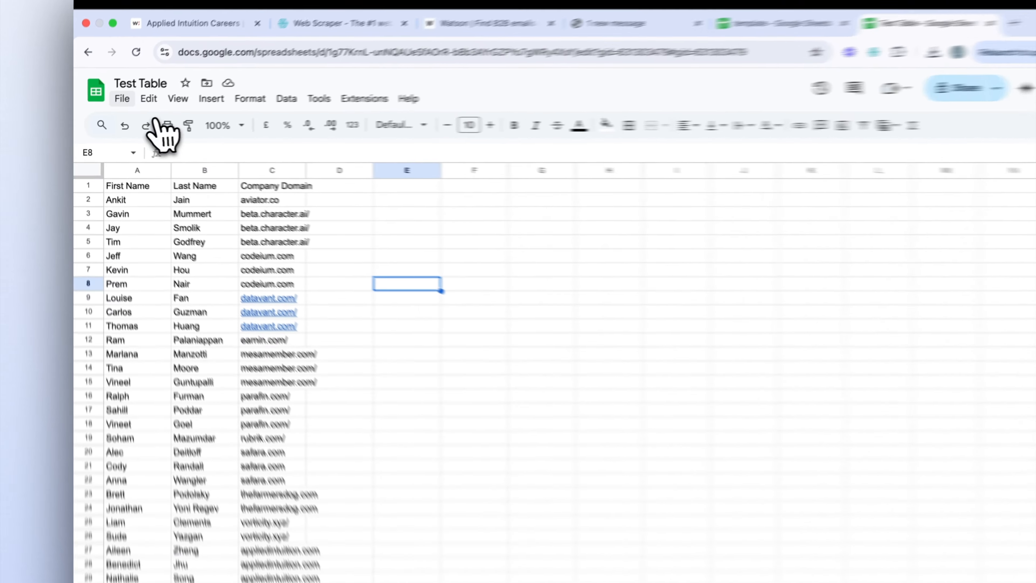
pyautogui.click(117, 103)
pyautogui.moveTo(190, 298)
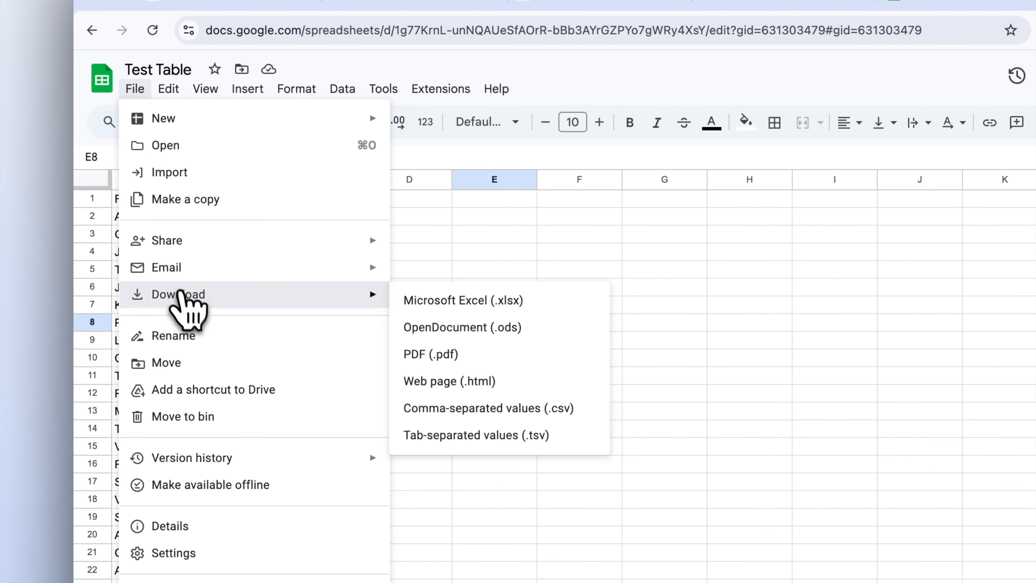
pyautogui.click(542, 408)
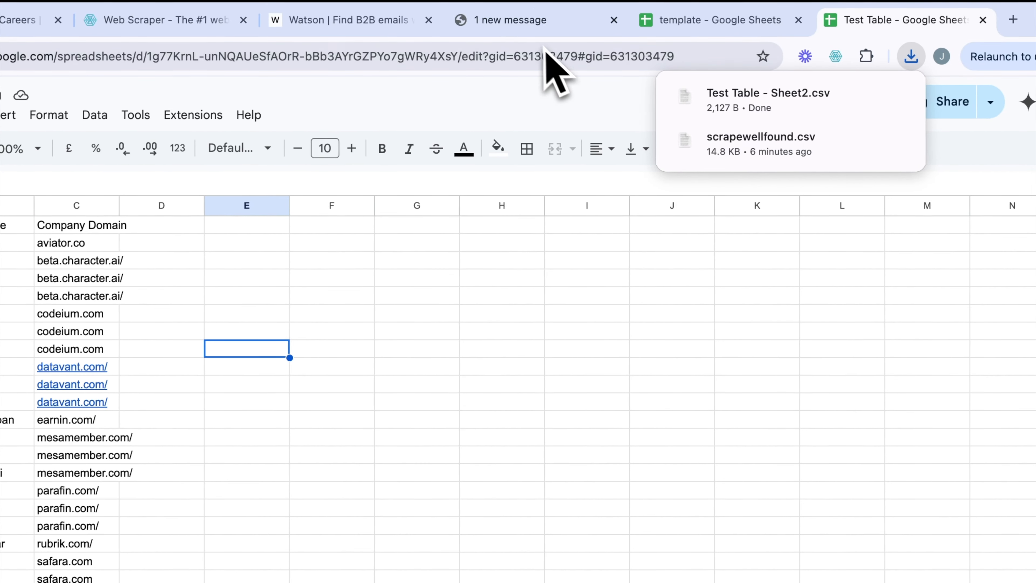
# Switch to the Watson dashboard and upload Test Table - Sheet2.csv with First Name, Last Name and Company Domain mapped to their matching columns
pyautogui.click(513, 25)
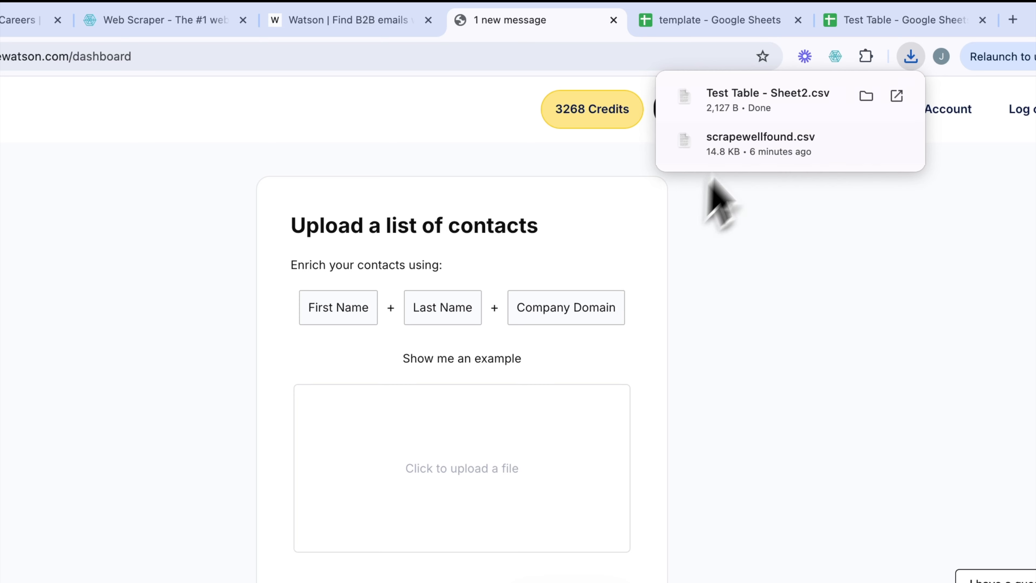
pyautogui.moveTo(770, 116); pyautogui.dragTo(506, 476)
pyautogui.moveTo(516, 410)
pyautogui.mouseDown()
pyautogui.moveTo(510, 425)
pyautogui.moveTo(507, 416)
pyautogui.mouseUp()
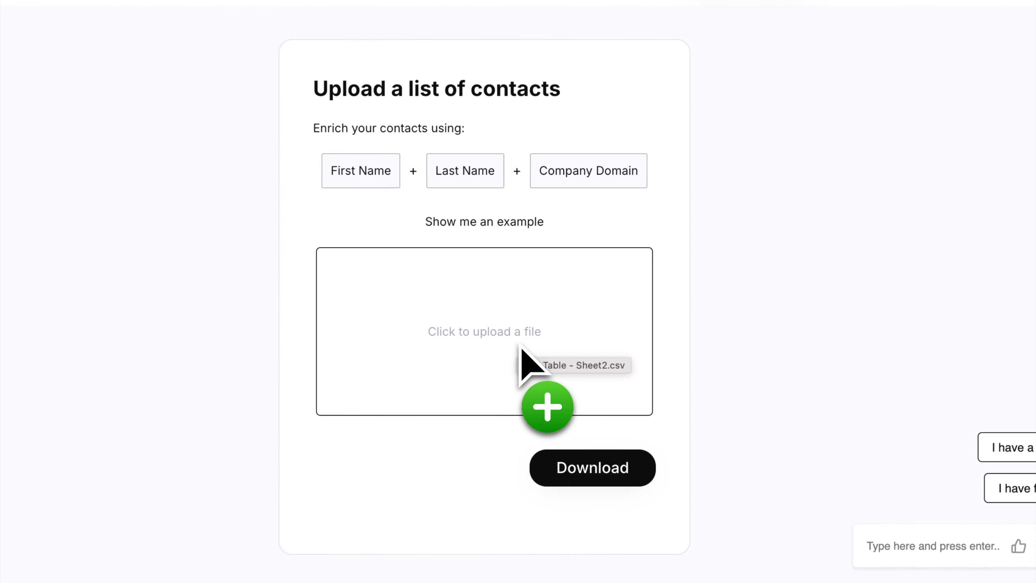
pyautogui.moveTo(520, 346); pyautogui.dragTo(522, 348)
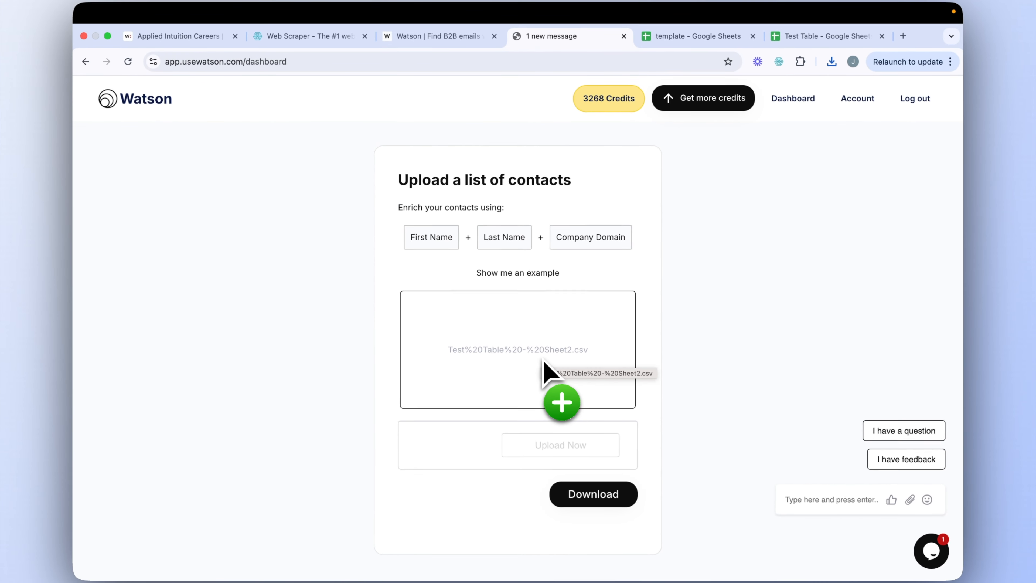
pyautogui.scroll(-3, 691, 320)
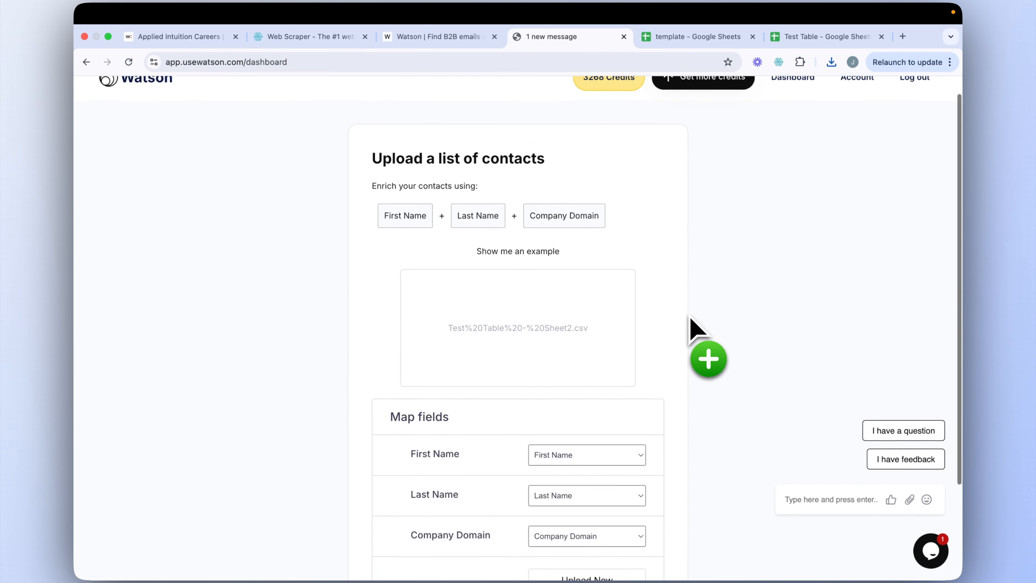
pyautogui.scroll(-1, 689, 318)
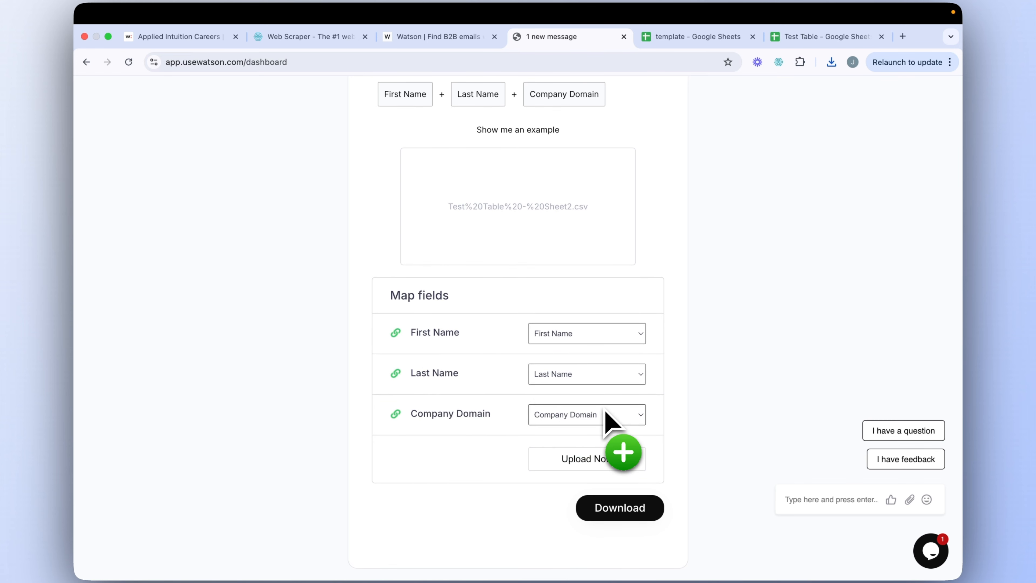
pyautogui.click(583, 460)
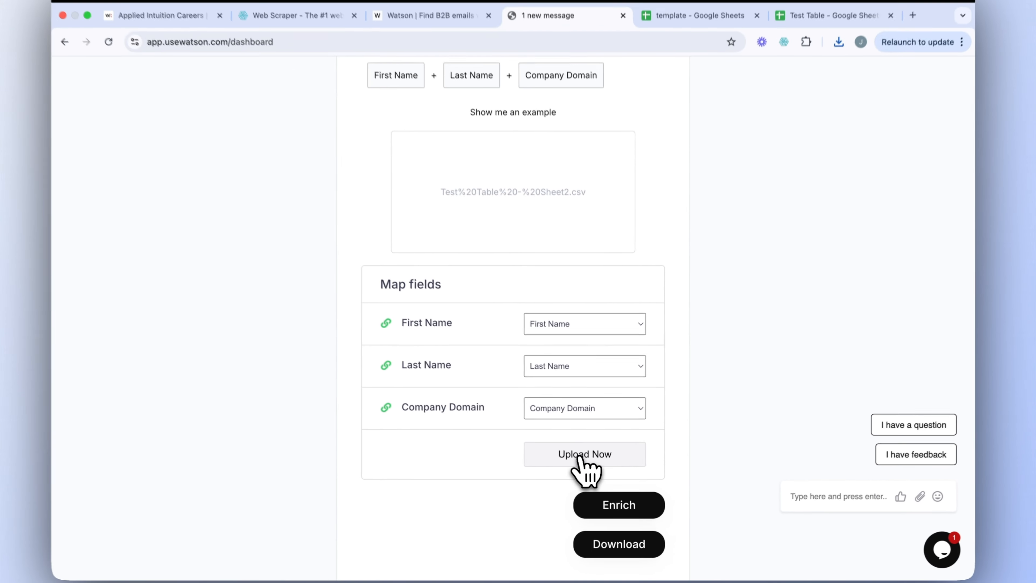
# Start the email enrichment of the uploaded contacts and dismiss the process notice
pyautogui.scroll(-1, 691, 329)
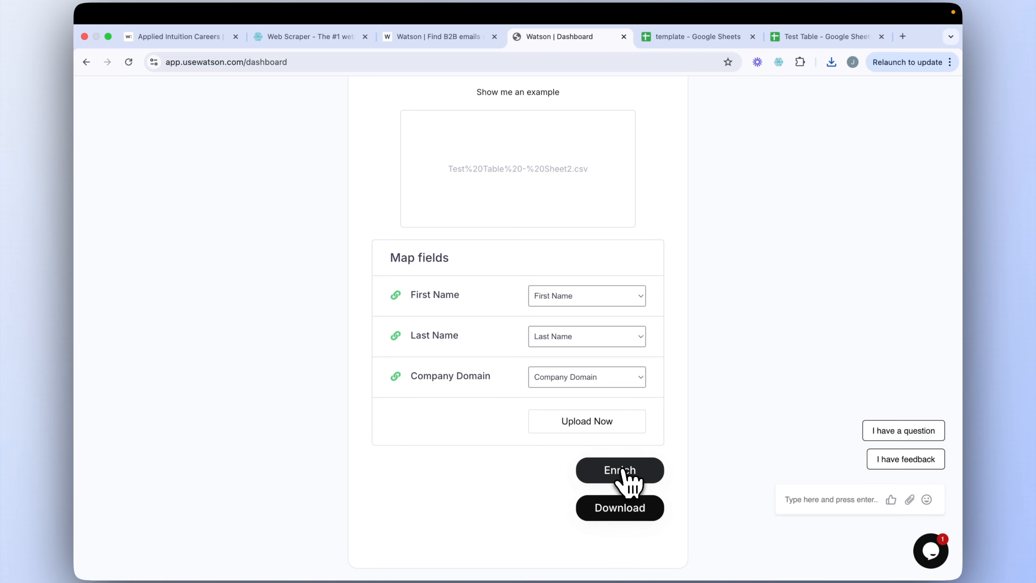
pyautogui.click(621, 471)
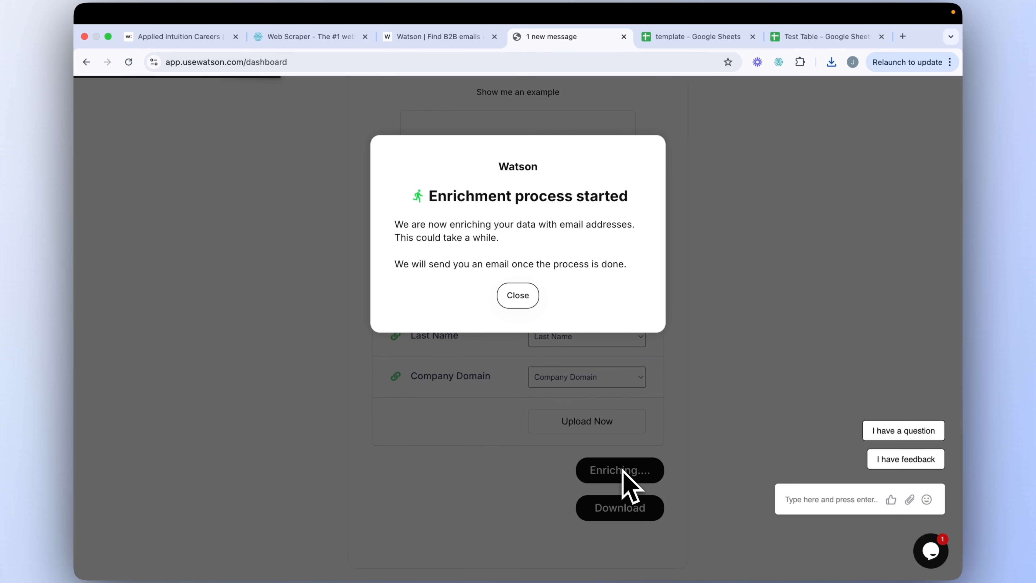
pyautogui.click(820, 37)
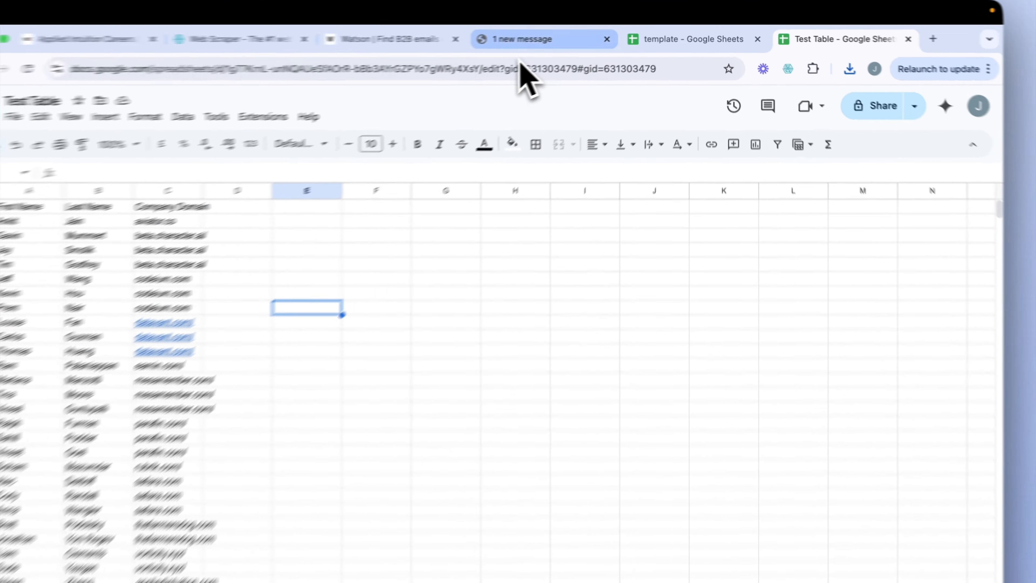
pyautogui.click(550, 37)
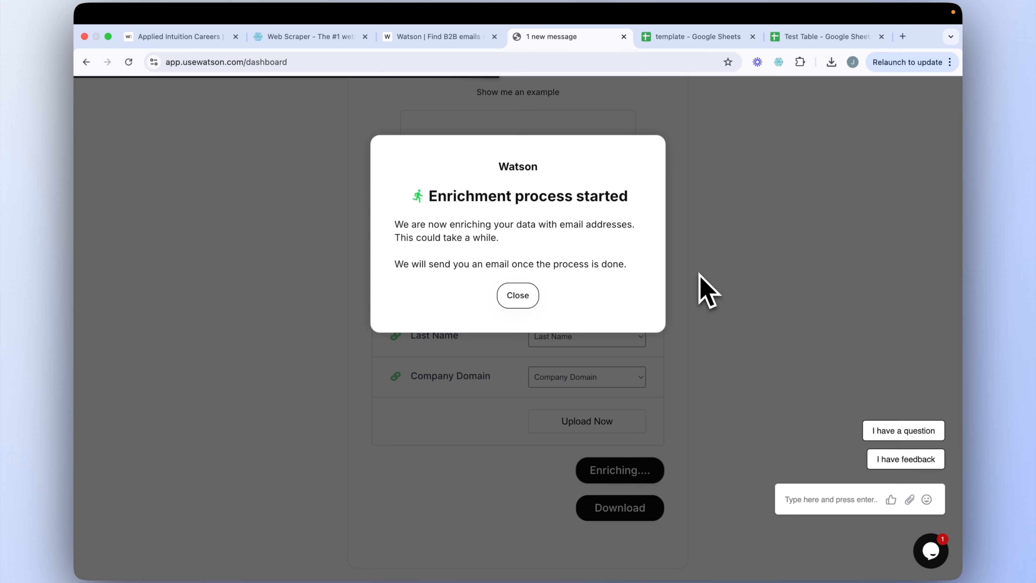
pyautogui.click(518, 295)
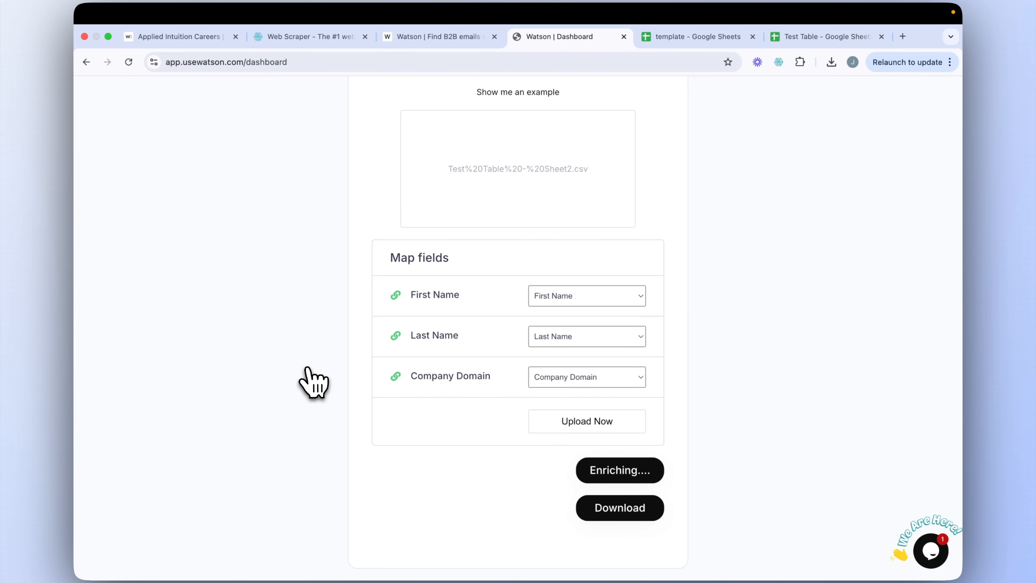
# Download the enriched contact list from Watson and open the resulting New FILE01 (21).csv in Numbers
pyautogui.scroll(4, 313, 381)
pyautogui.scroll(-2, 313, 379)
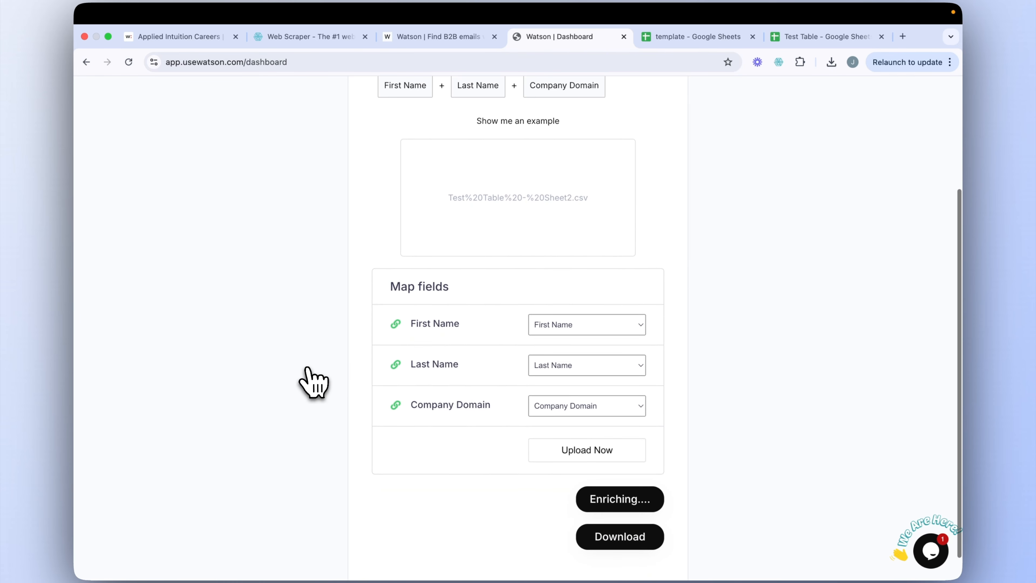
pyautogui.scroll(-1, 314, 373)
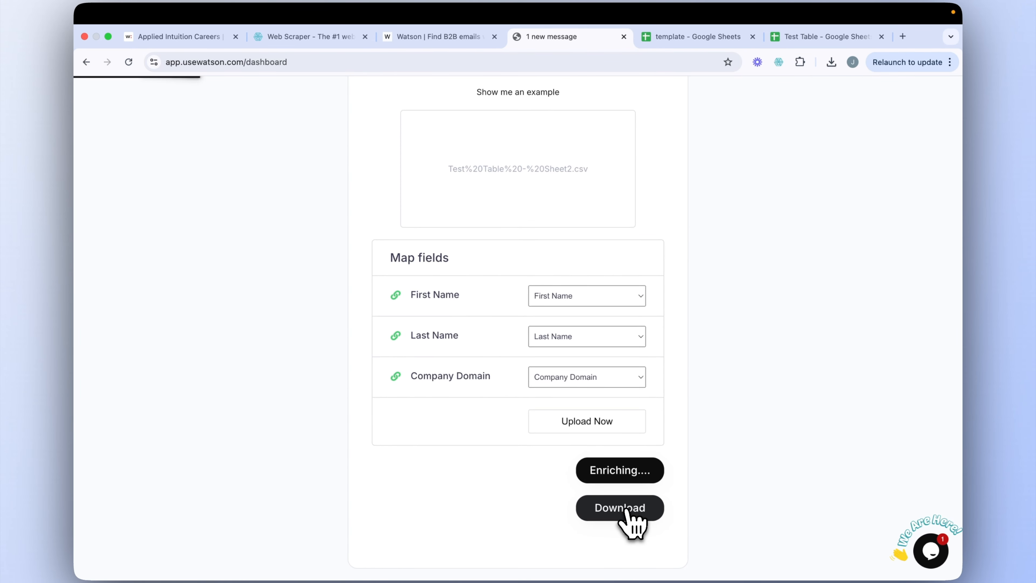
pyautogui.click(628, 515)
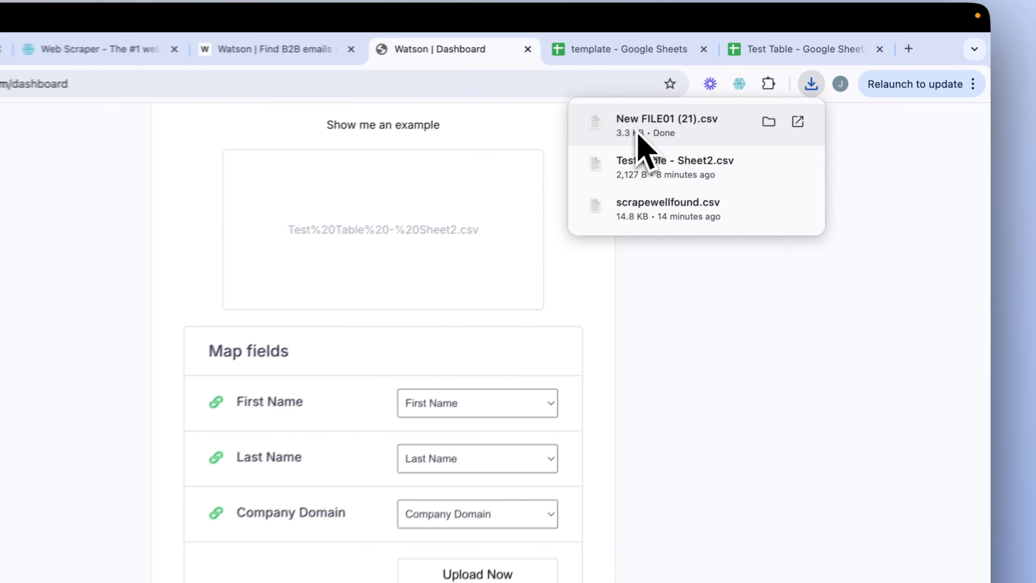
pyautogui.click(703, 97)
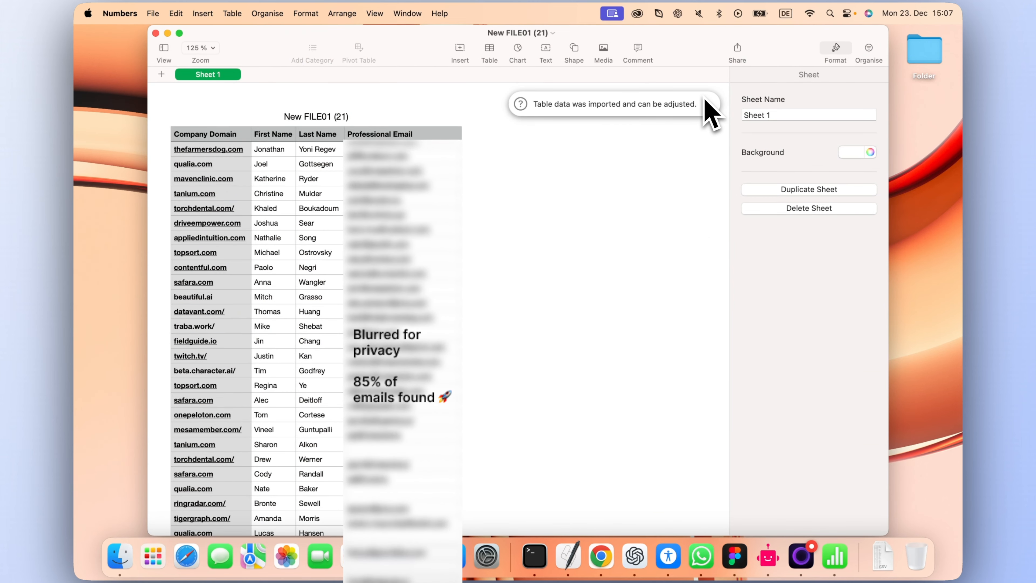
# Examine the enriched contact table, checking the Professional Email column against the names and company domains
pyautogui.scroll(-15, 671, 300)
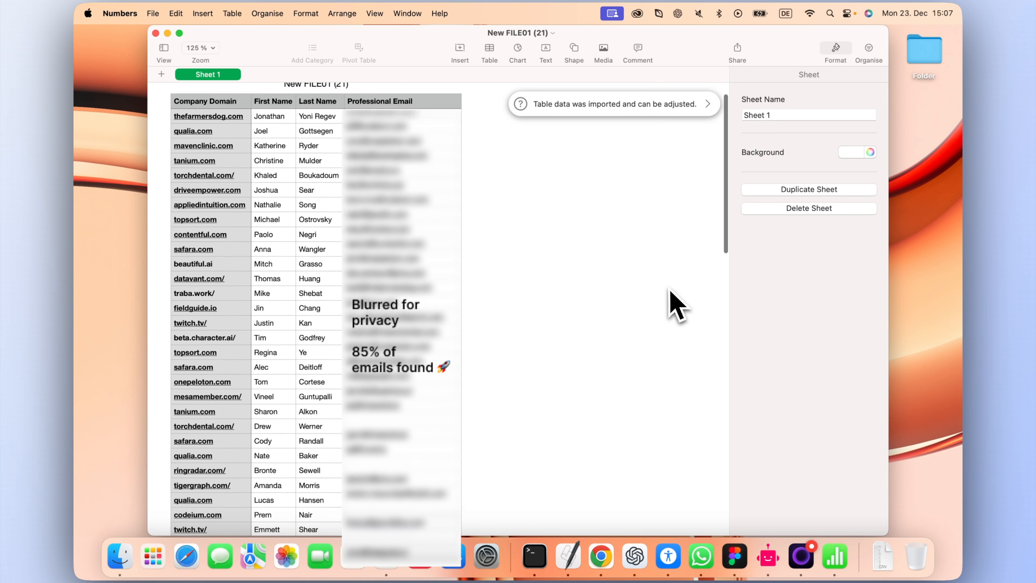
pyautogui.scroll(-10, 676, 306)
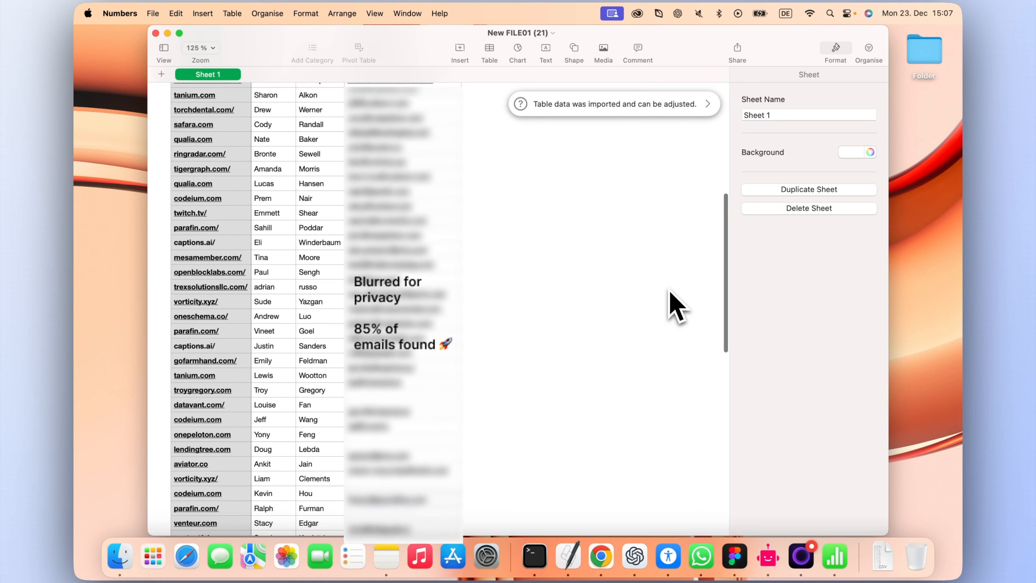
pyautogui.scroll(-10, 676, 306)
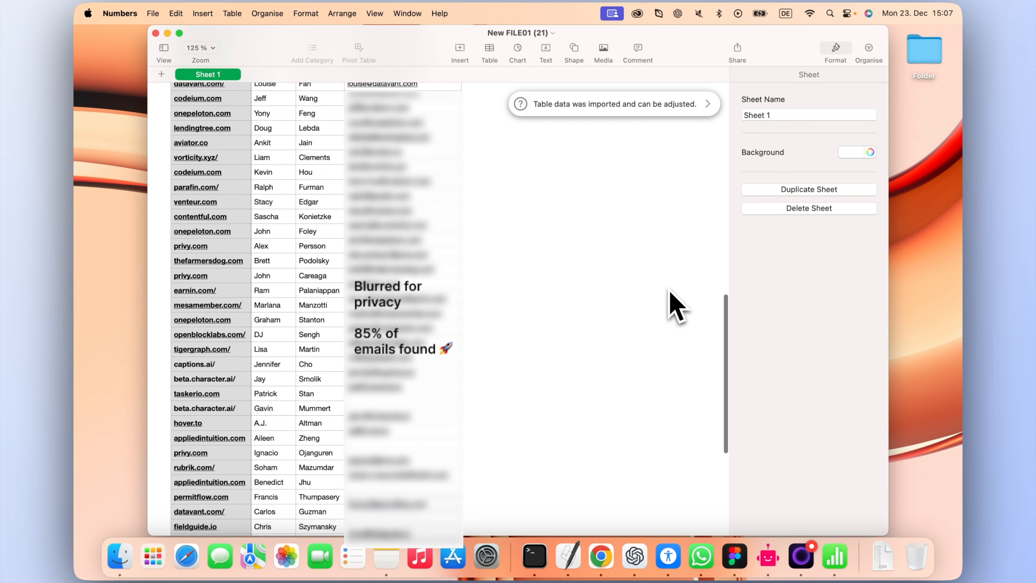
pyautogui.scroll(5, 676, 306)
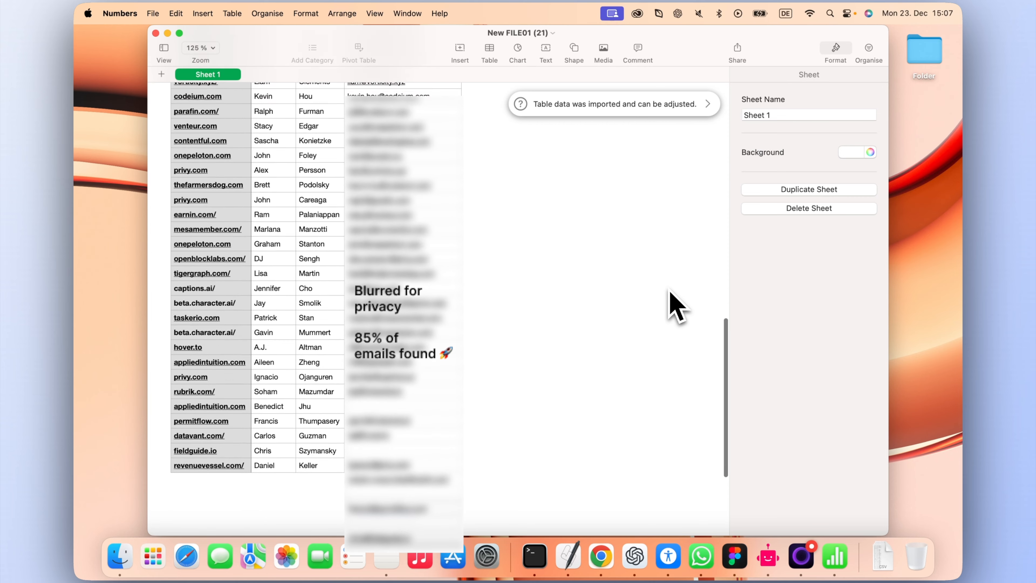
pyautogui.scroll(10, 677, 306)
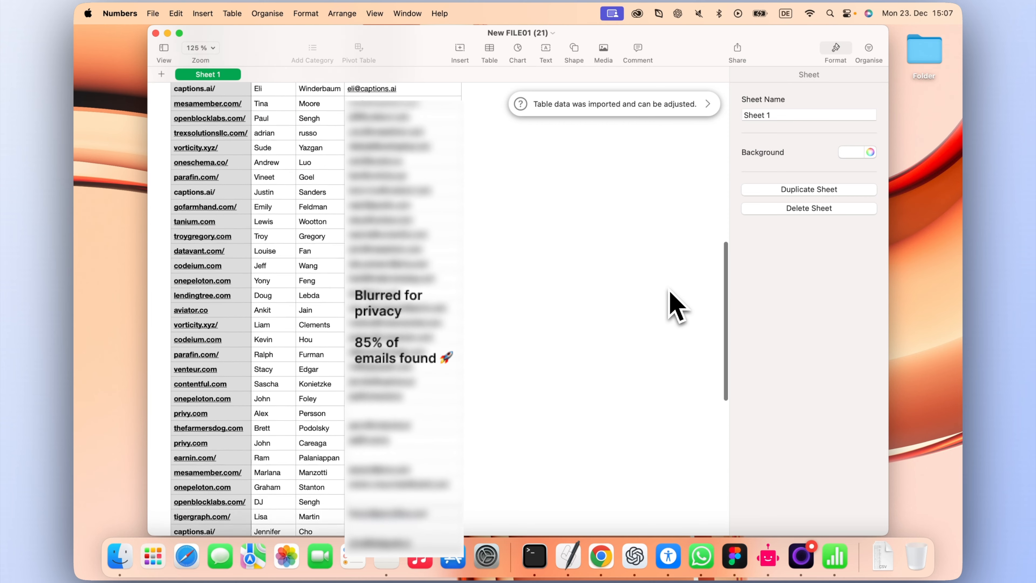
pyautogui.scroll(5, 676, 306)
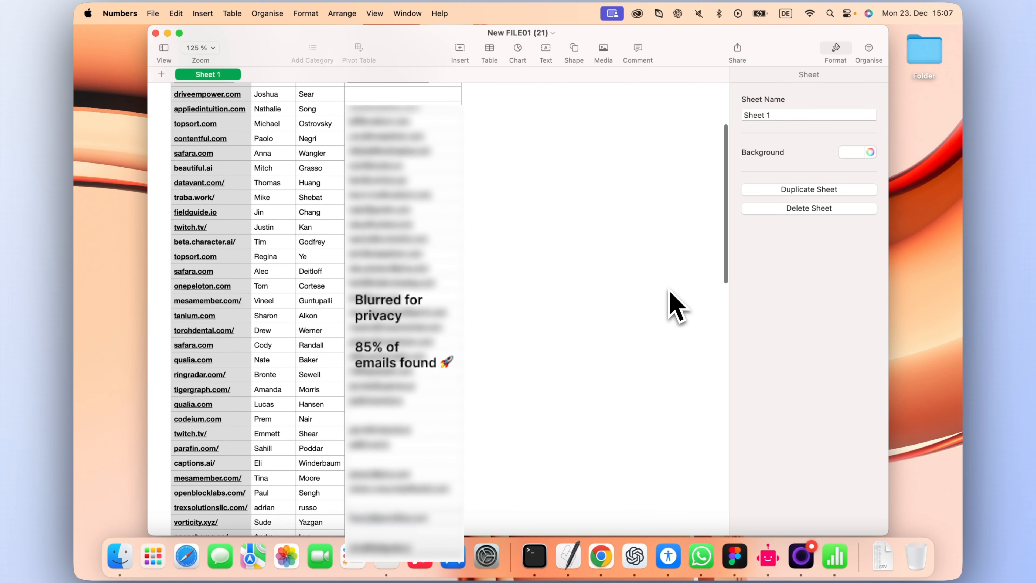